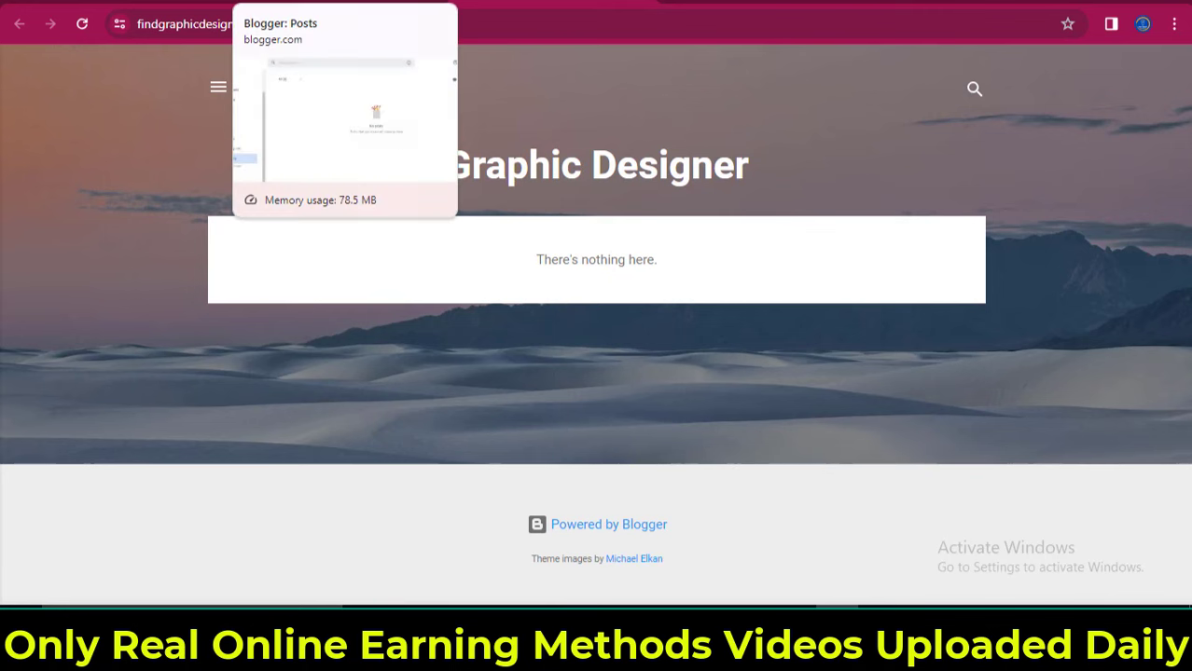
# Return to the Blogger dashboard and open the Theme page of the Graphic Designer blog.
pyautogui.click(280, 2)
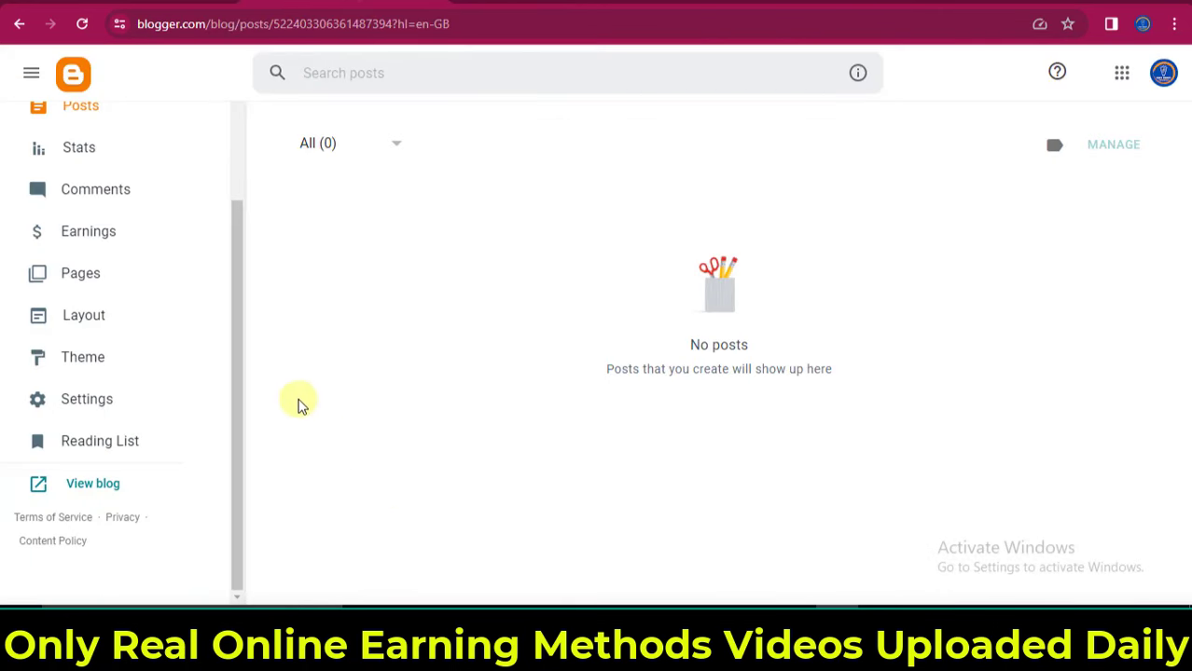
pyautogui.scroll(3, 205, 386)
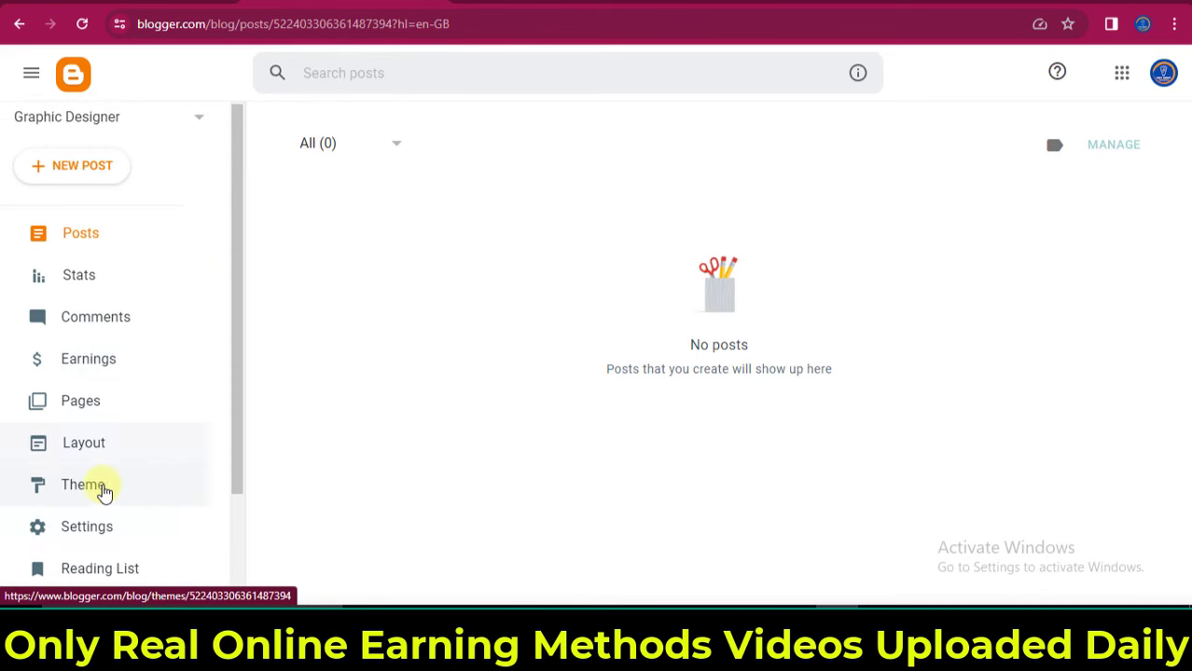
pyautogui.click(101, 493)
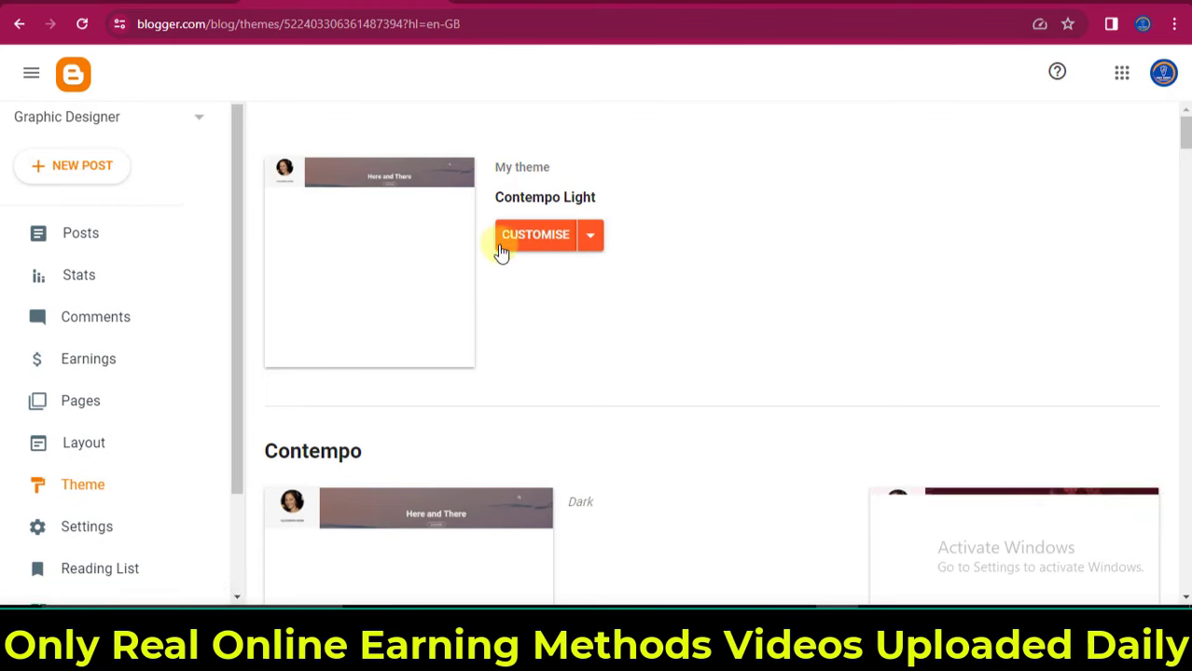
# Look through the available blog themes, from Contempo and Soho down to Watermark and Ethereal.
pyautogui.scroll(-2, 785, 458)
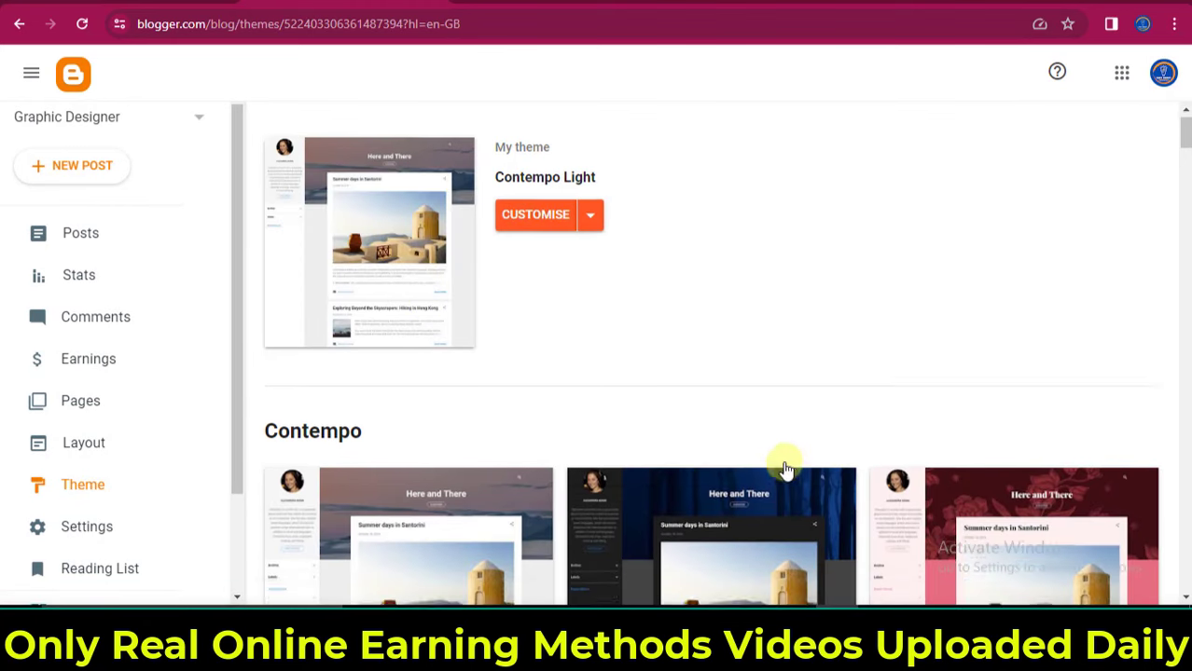
pyautogui.scroll(-10, 695, 454)
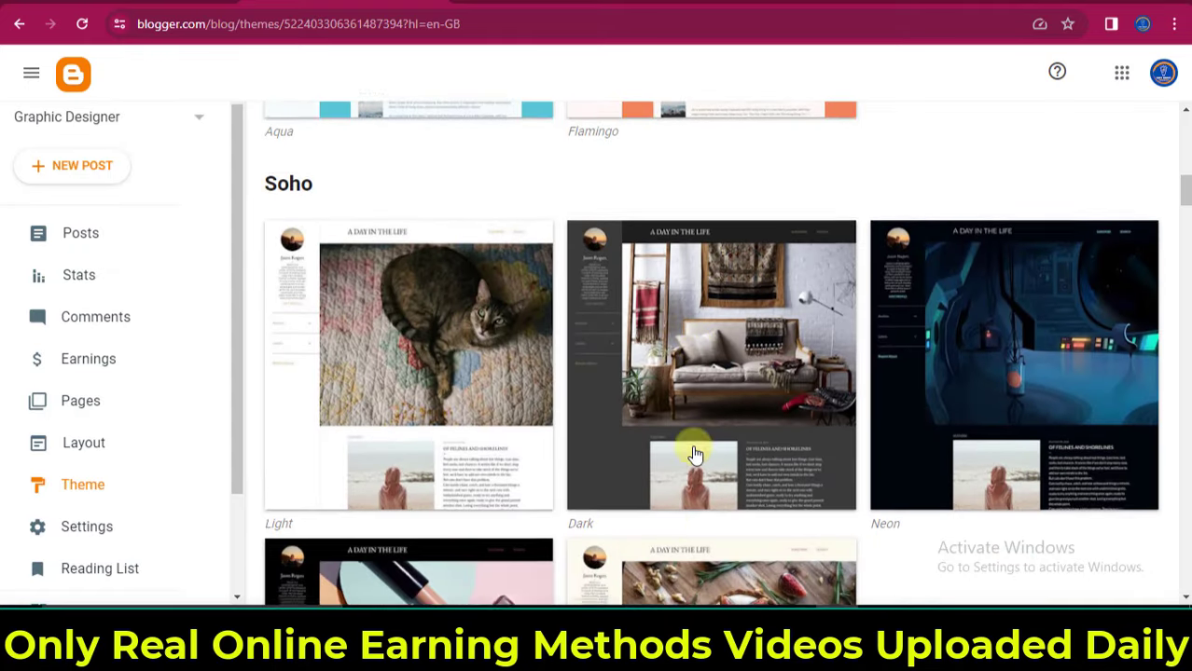
pyautogui.scroll(-4, 695, 454)
pyautogui.scroll(-6, 695, 454)
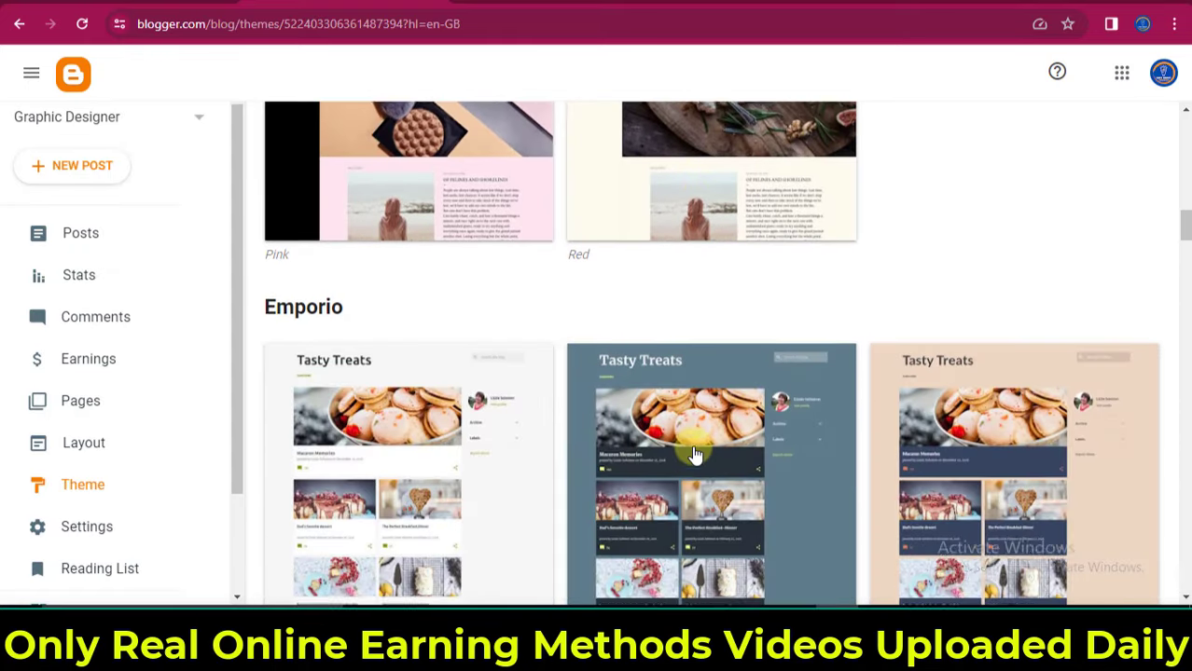
pyautogui.scroll(-9, 695, 454)
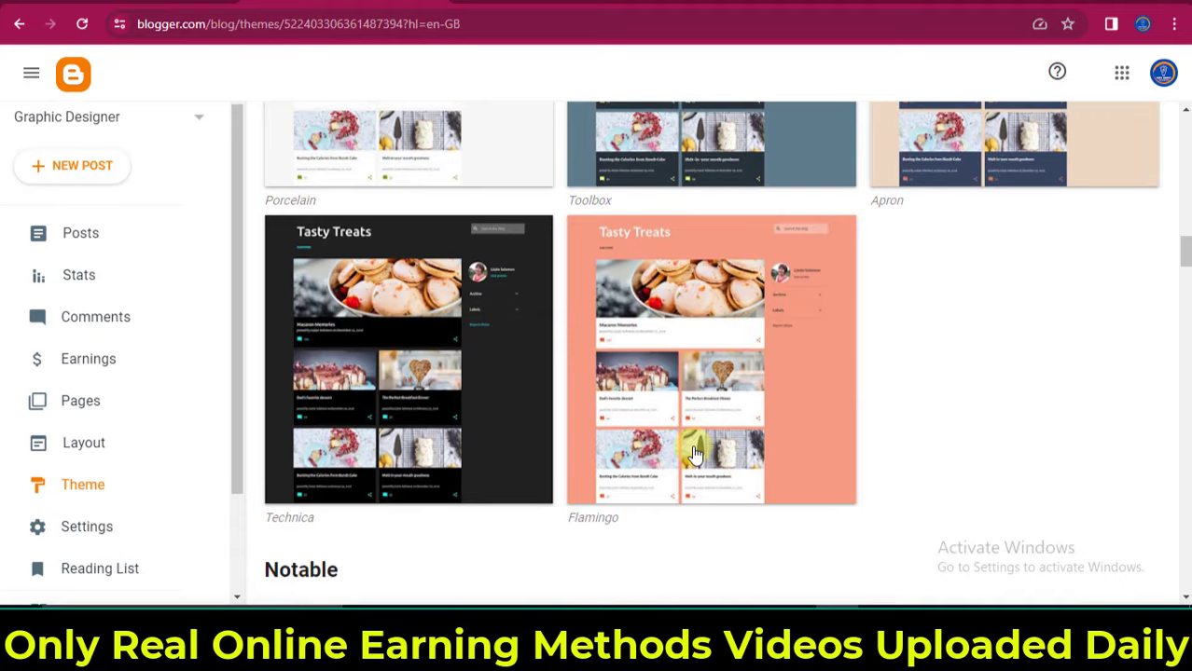
pyautogui.scroll(-8, 695, 454)
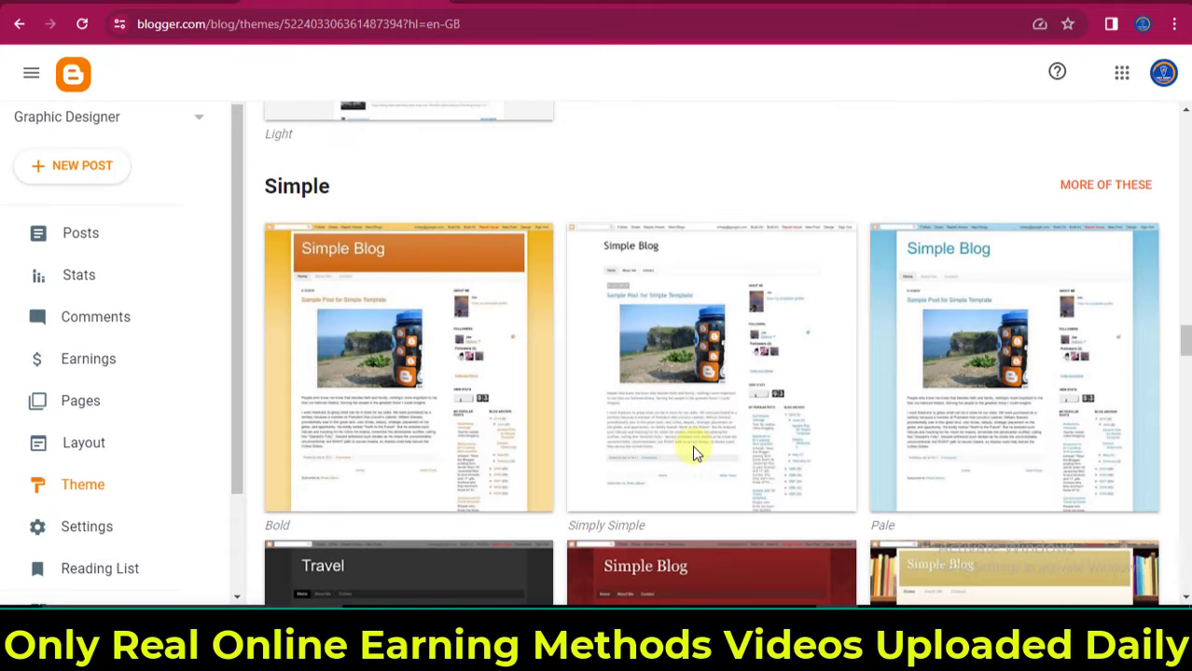
pyautogui.scroll(-6, 693, 450)
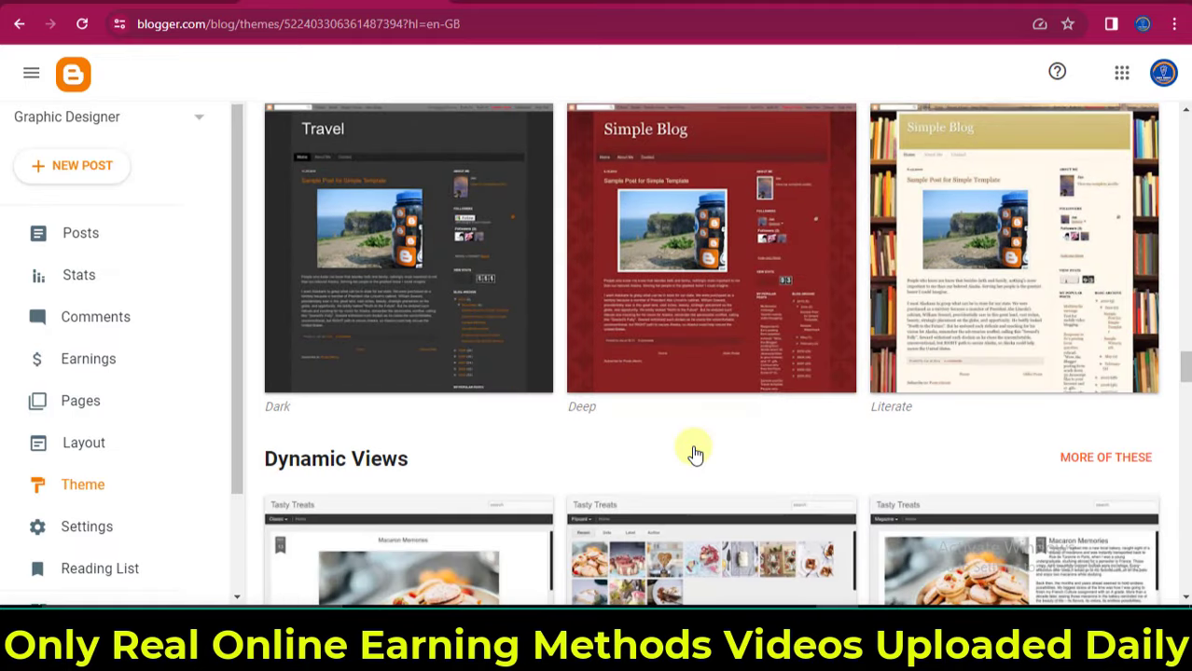
pyautogui.scroll(-5, 692, 445)
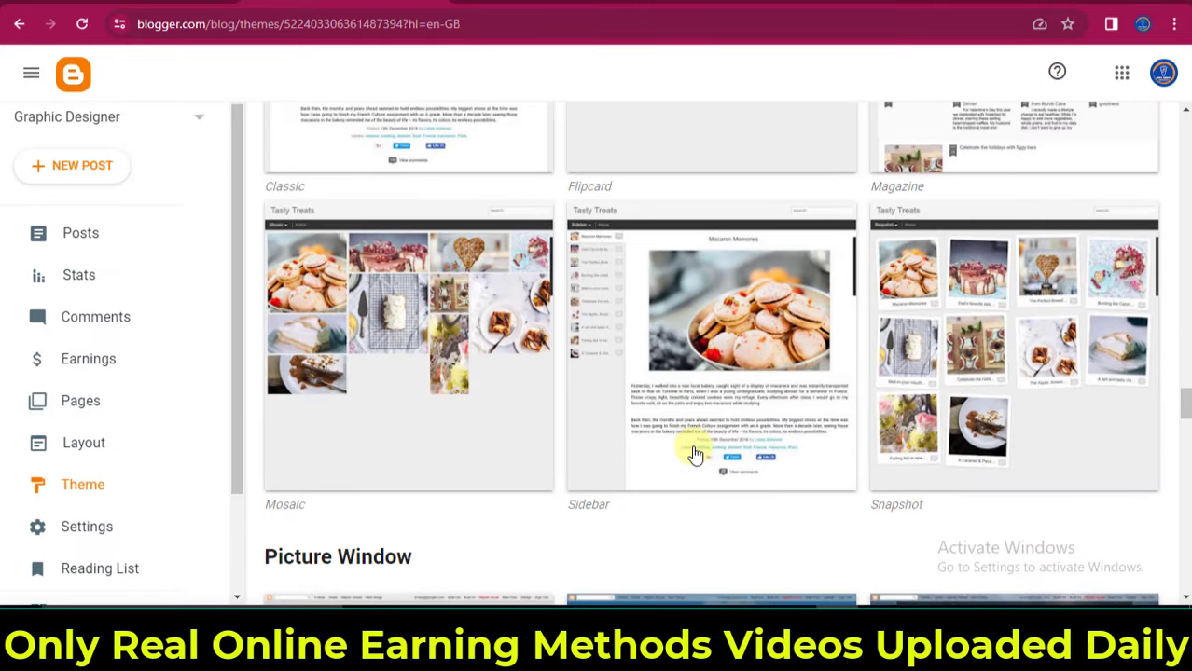
pyautogui.scroll(-8, 694, 454)
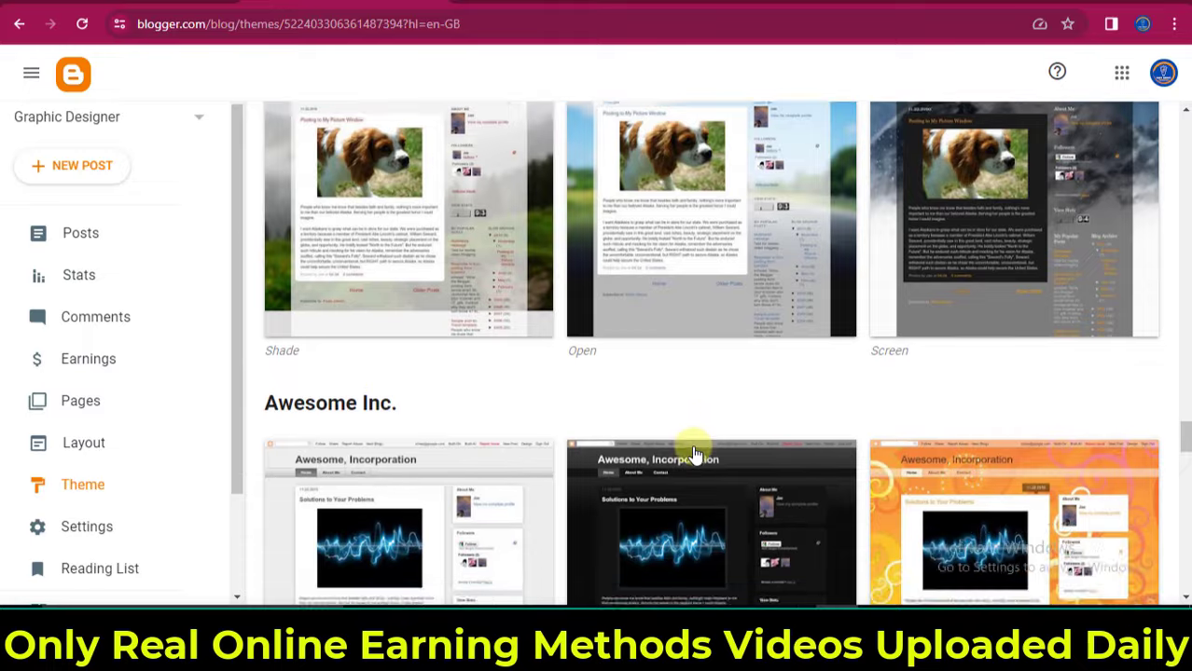
pyautogui.scroll(-8, 693, 454)
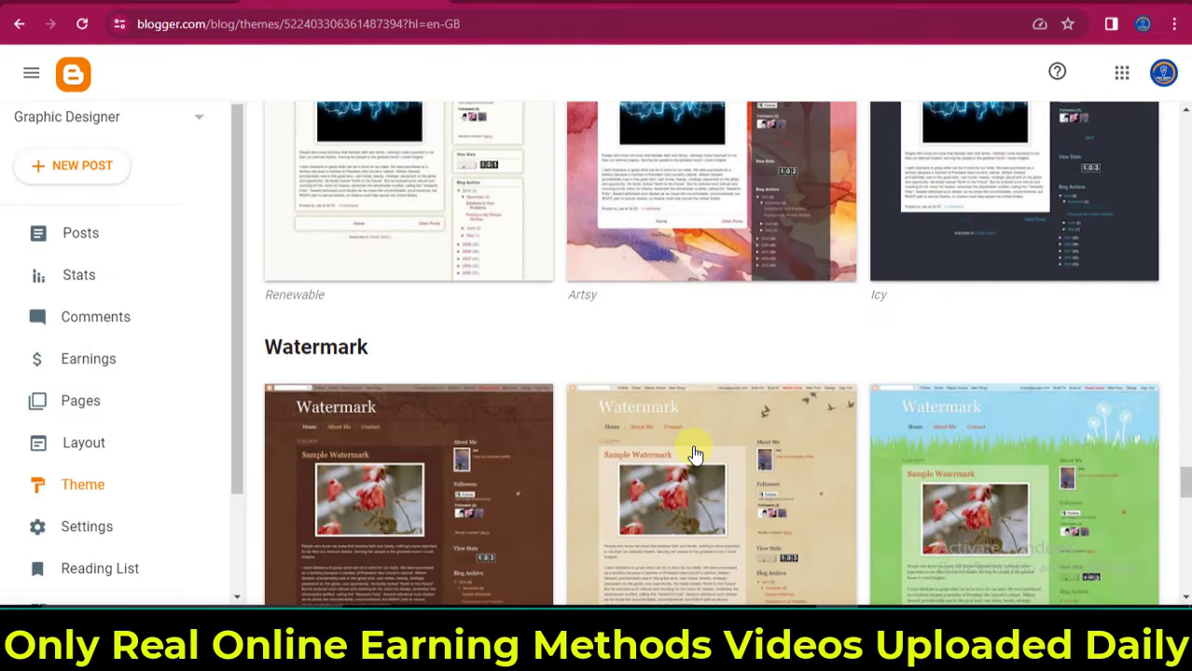
pyautogui.scroll(-10, 693, 454)
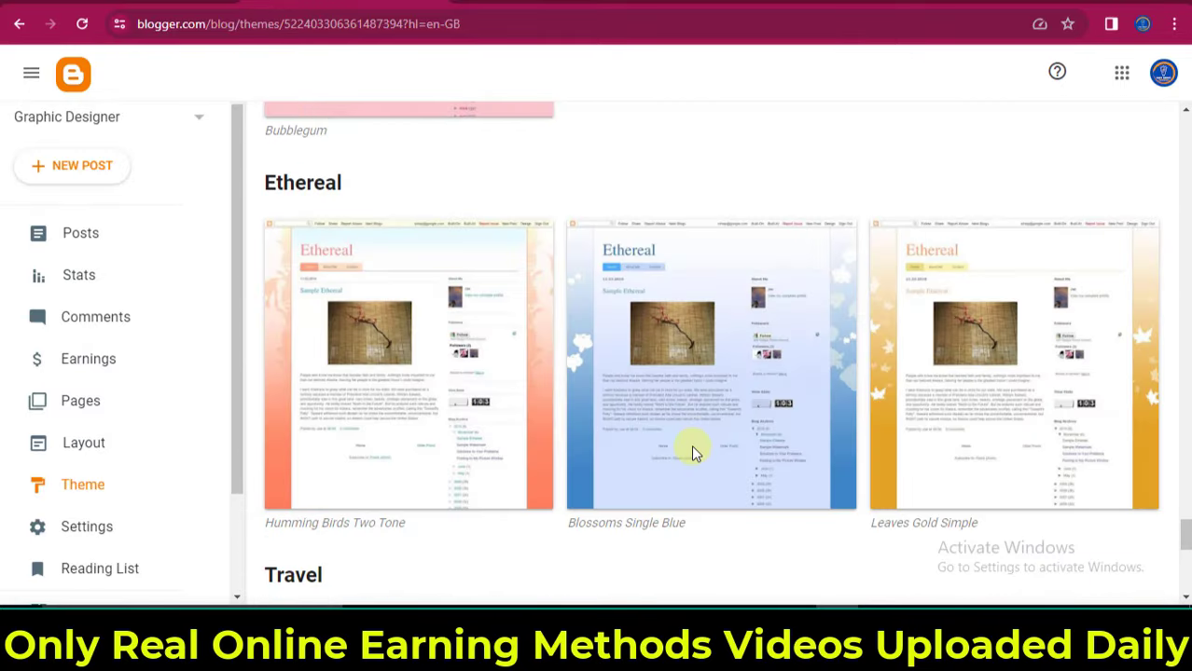
pyautogui.scroll(-5, 419, 337)
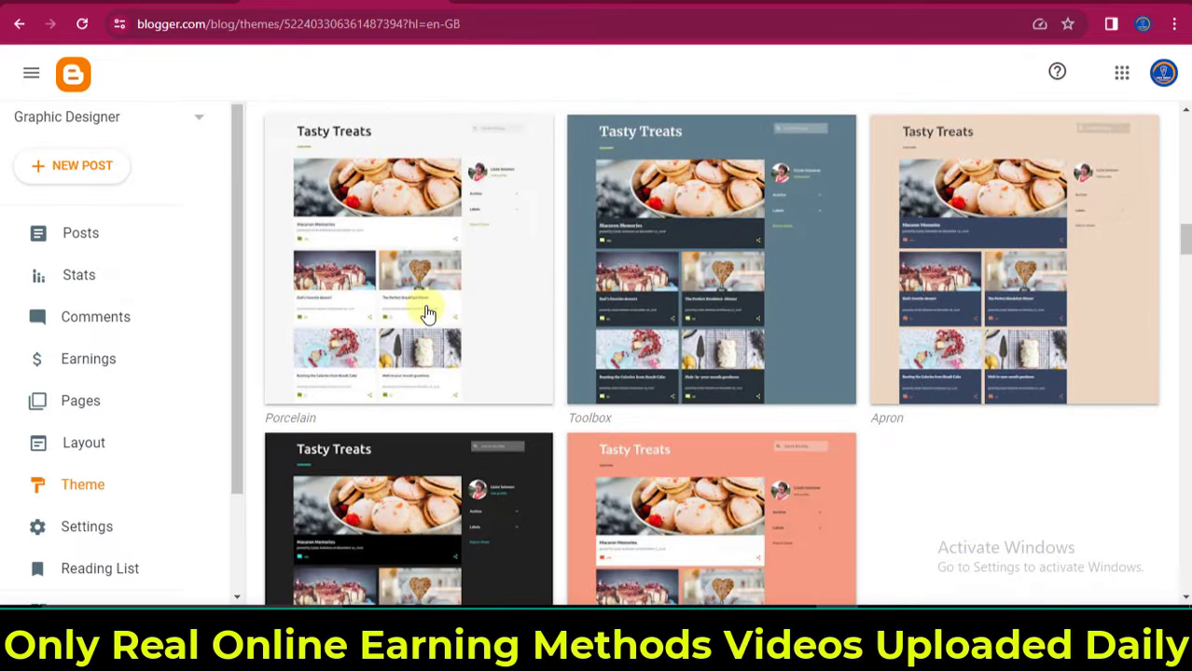
# Apply the Emporio Porcelain theme to the blog and reload the live blog page.
pyautogui.click(426, 311)
pyautogui.scroll(-5, 426, 310)
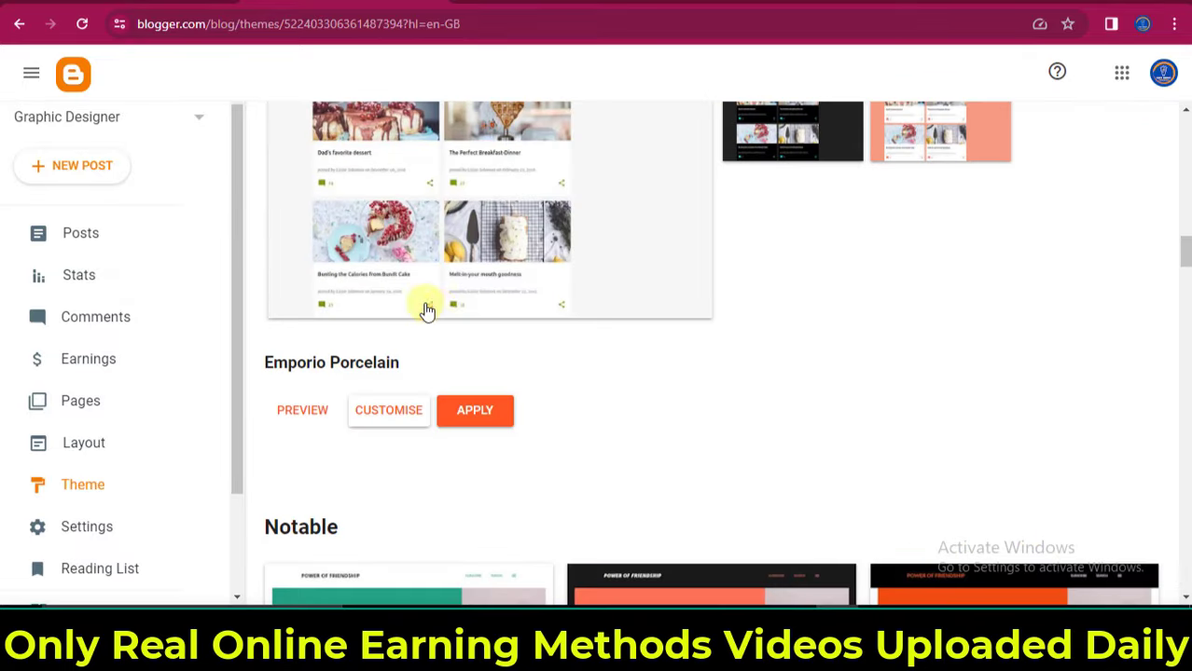
pyautogui.scroll(4, 824, 404)
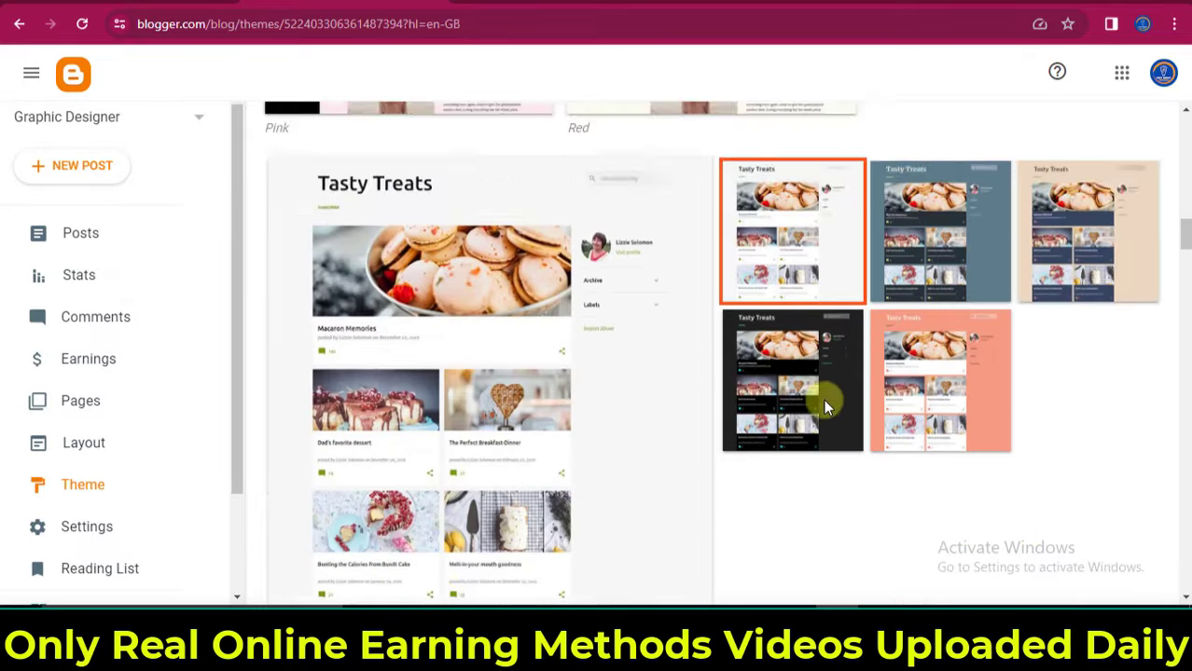
pyautogui.scroll(-3, 513, 462)
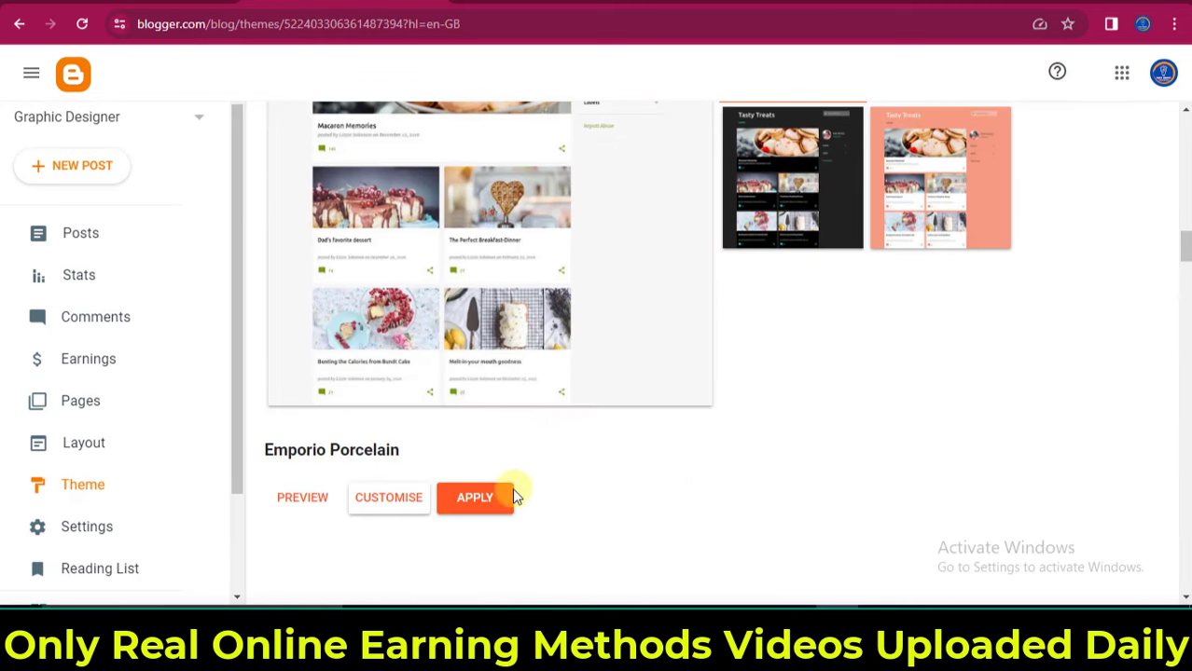
pyautogui.click(471, 504)
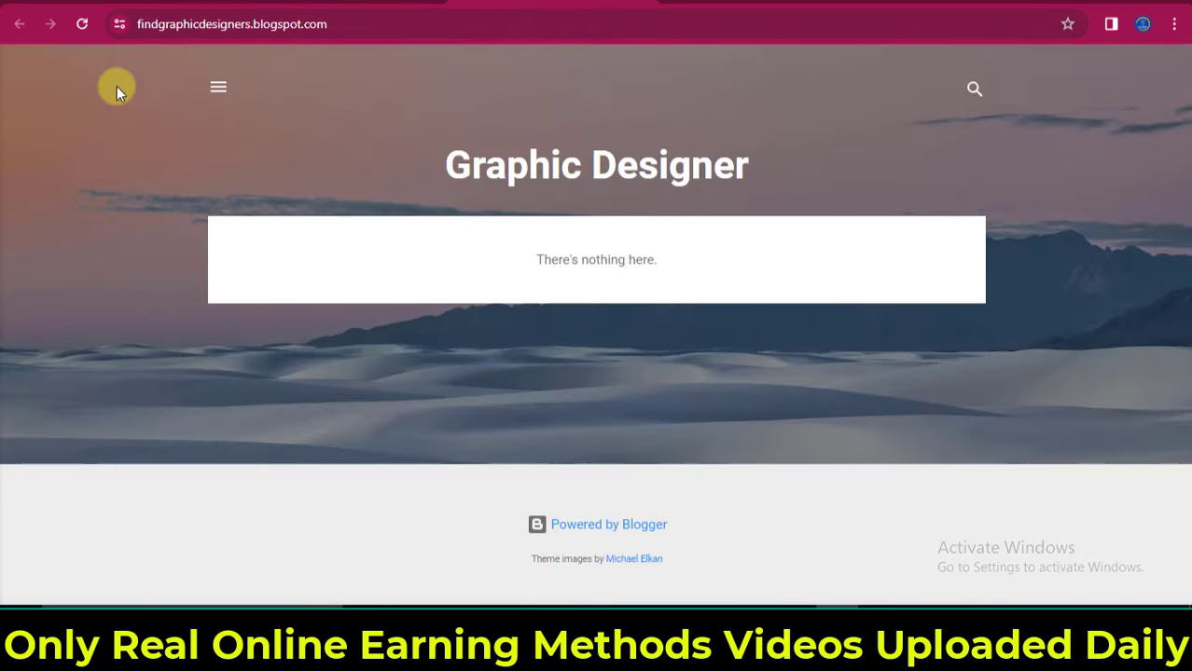
pyautogui.click(81, 24)
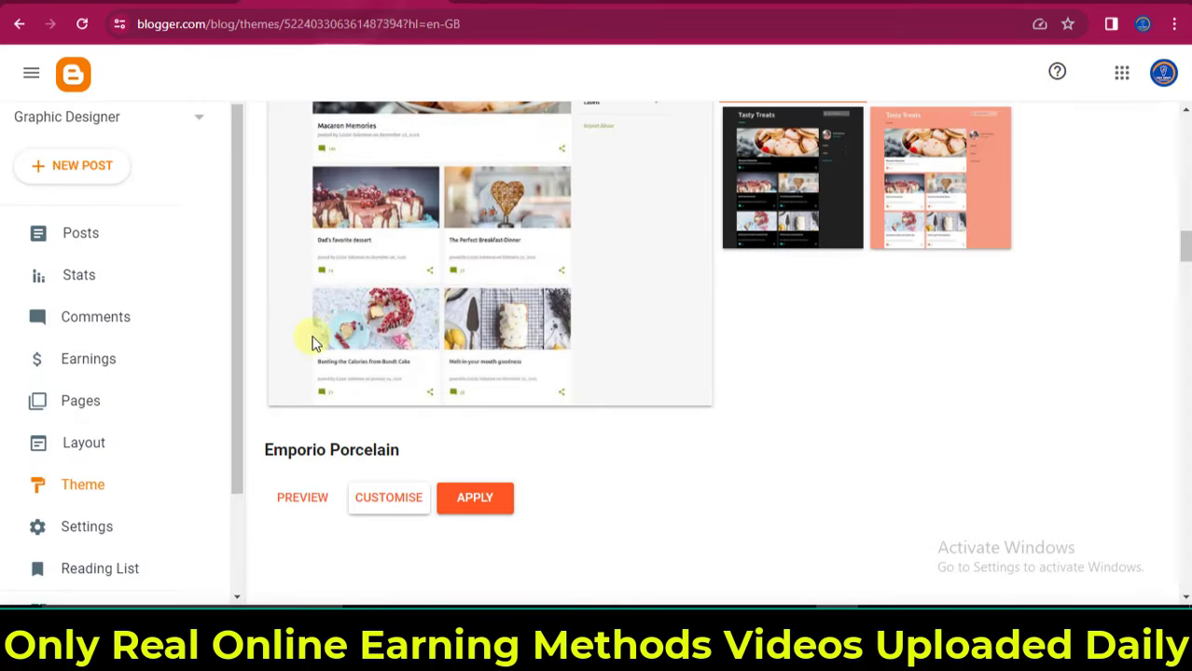
# Open the blog's list of posts and start a new post.
pyautogui.scroll(5, 311, 341)
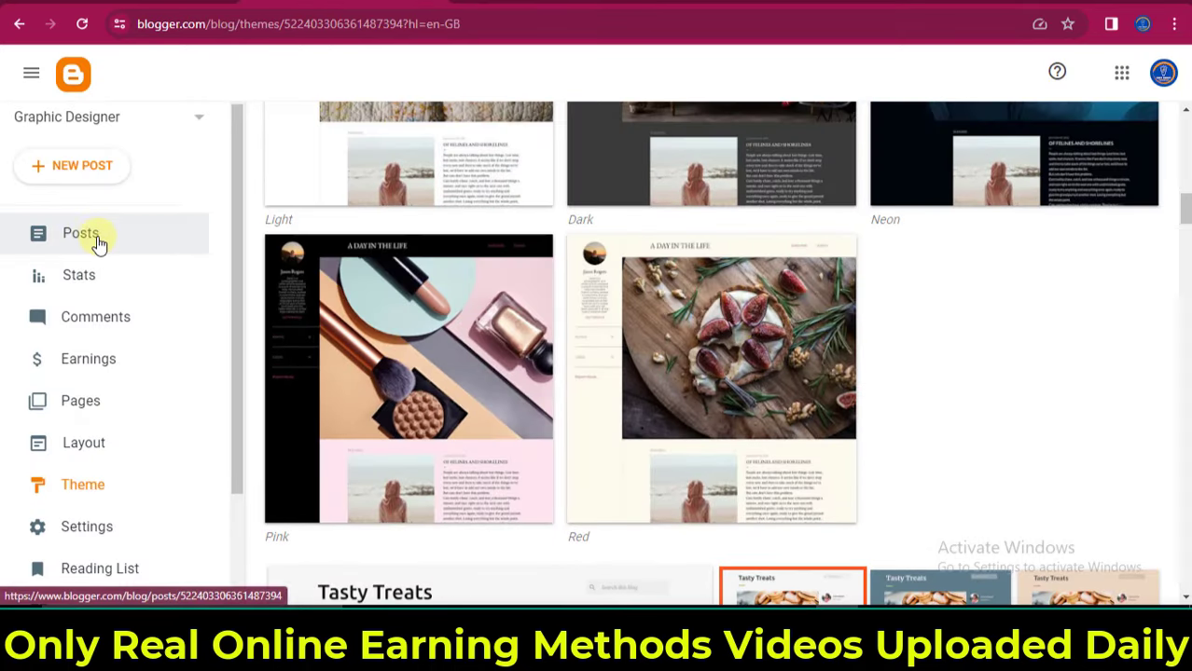
pyautogui.click(91, 244)
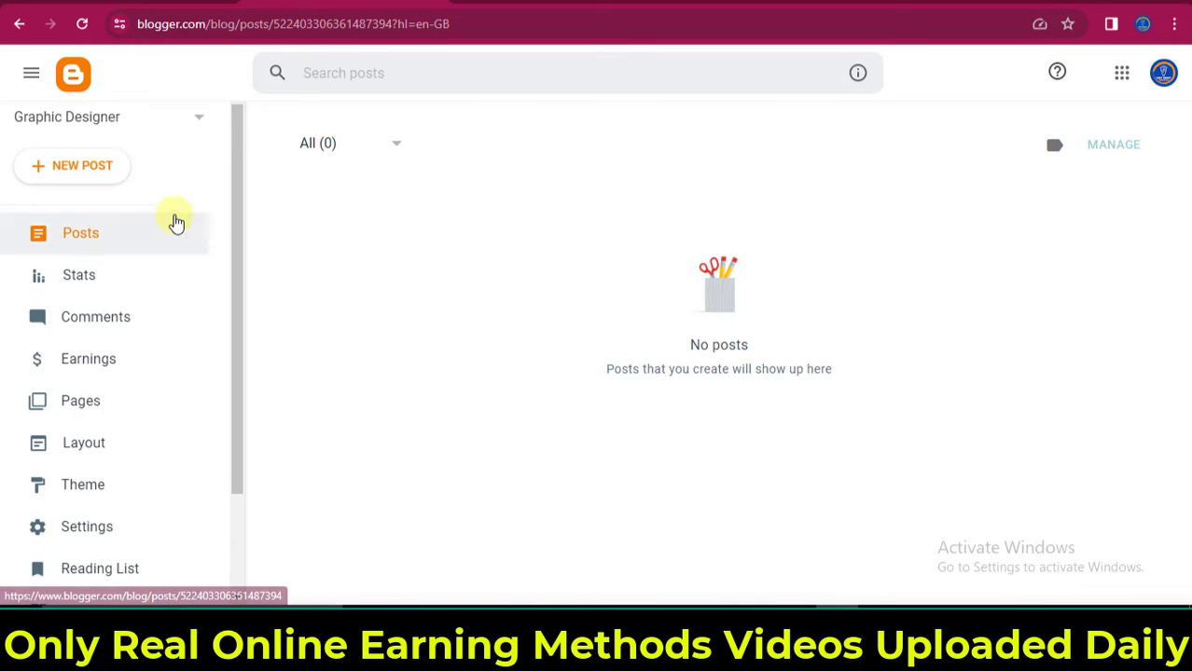
pyautogui.click(89, 177)
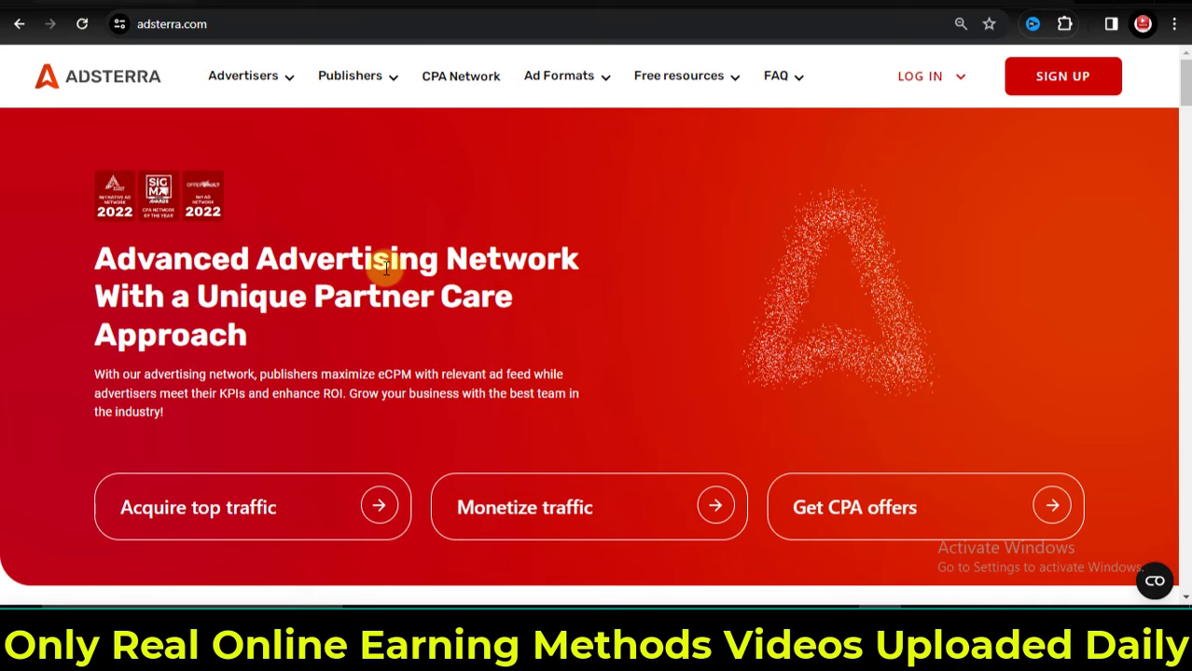
# Examine the Adsterra homepage, including who can benefit from the network, the company figures and the ad formats.
pyautogui.scroll(-4, 361, 247)
pyautogui.scroll(3, 363, 253)
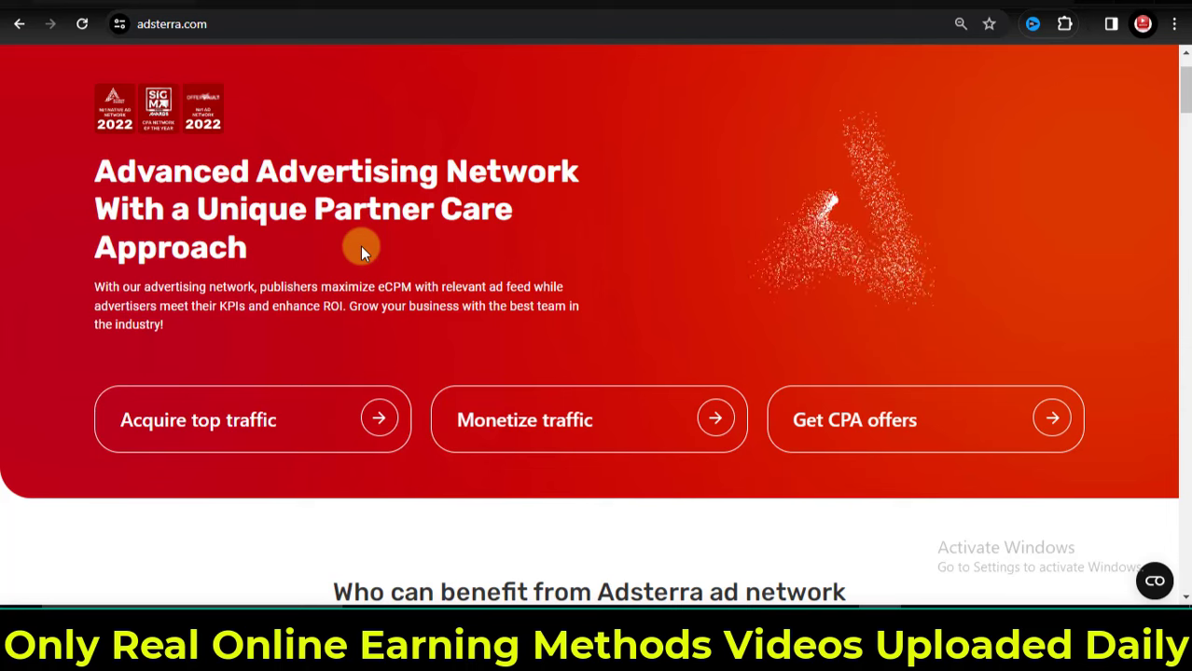
pyautogui.scroll(-2, 362, 250)
pyautogui.scroll(3, 361, 250)
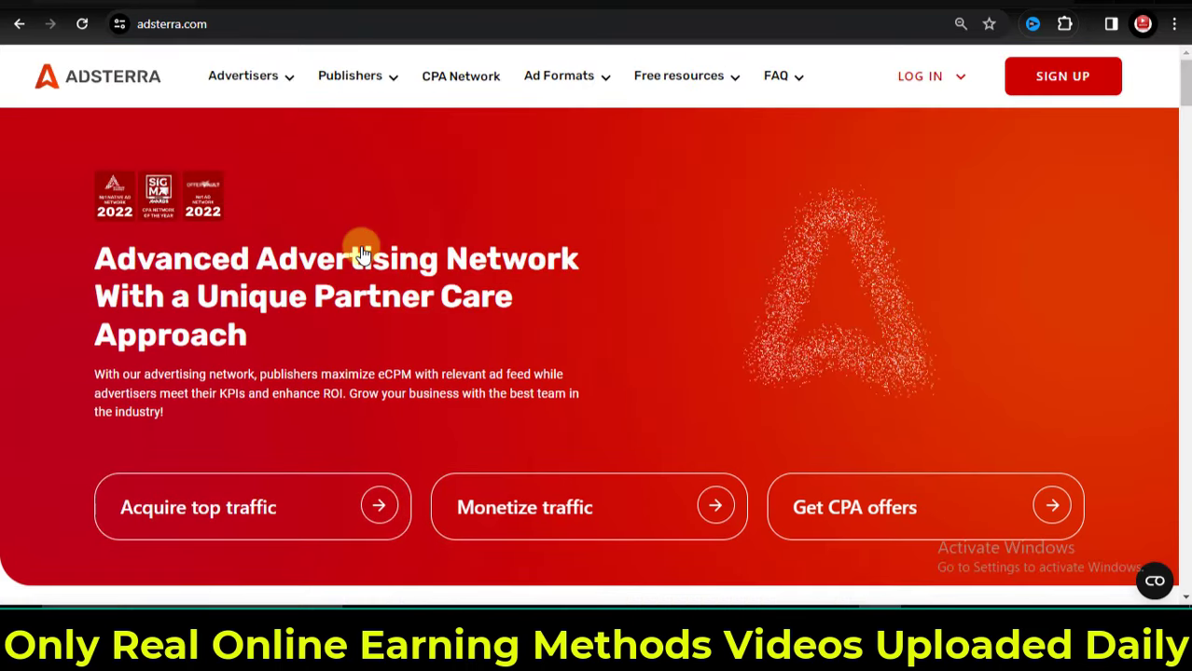
pyautogui.scroll(-5, 362, 252)
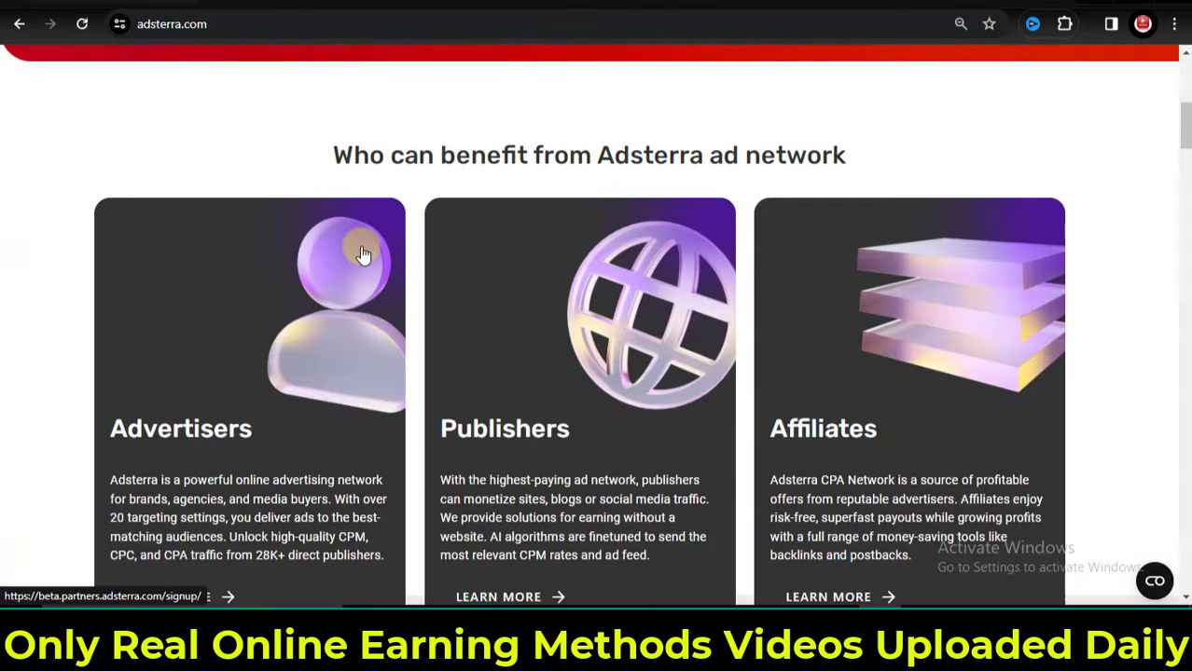
pyautogui.scroll(-6, 362, 254)
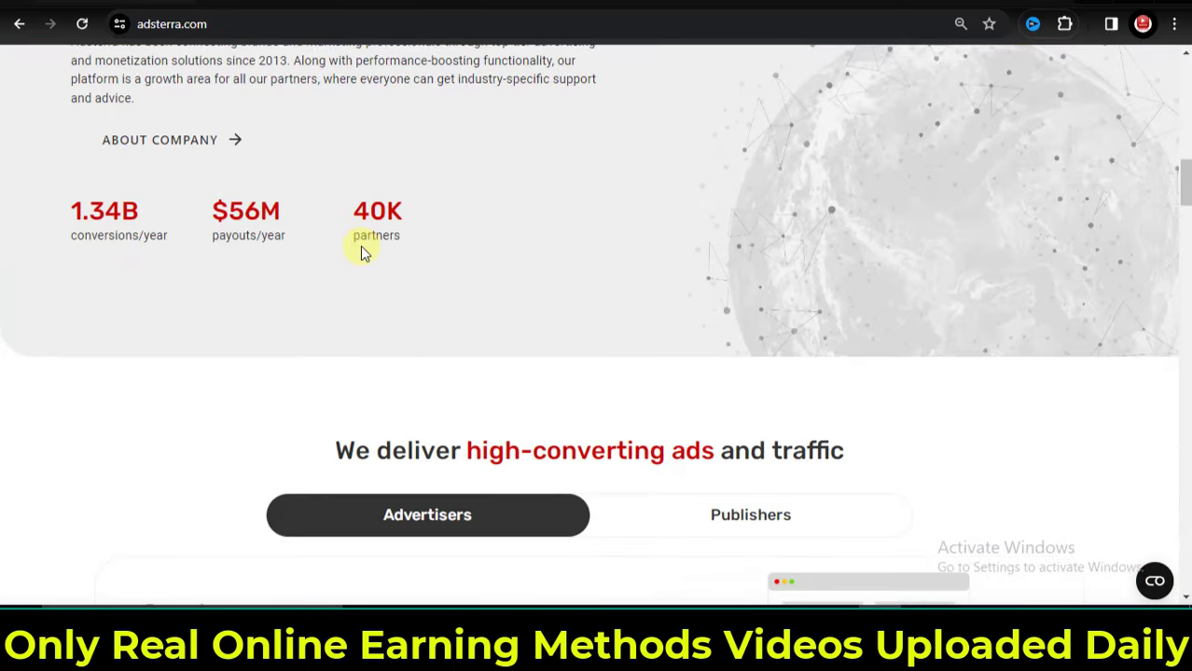
pyautogui.scroll(-3, 366, 289)
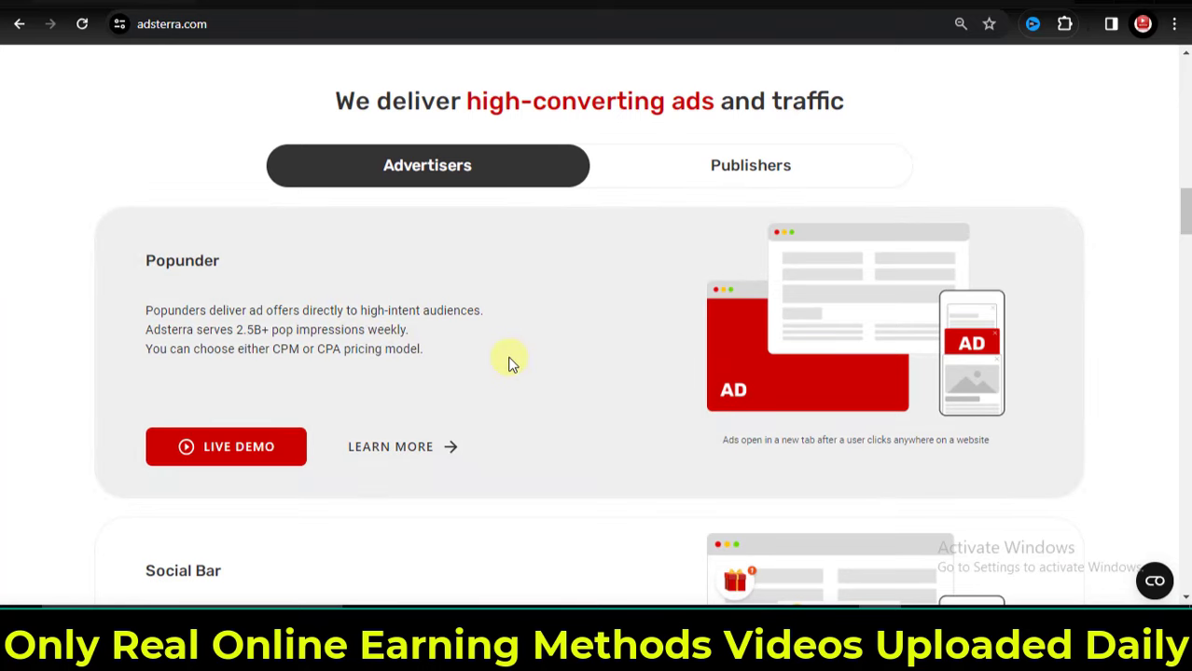
pyautogui.scroll(14, 508, 363)
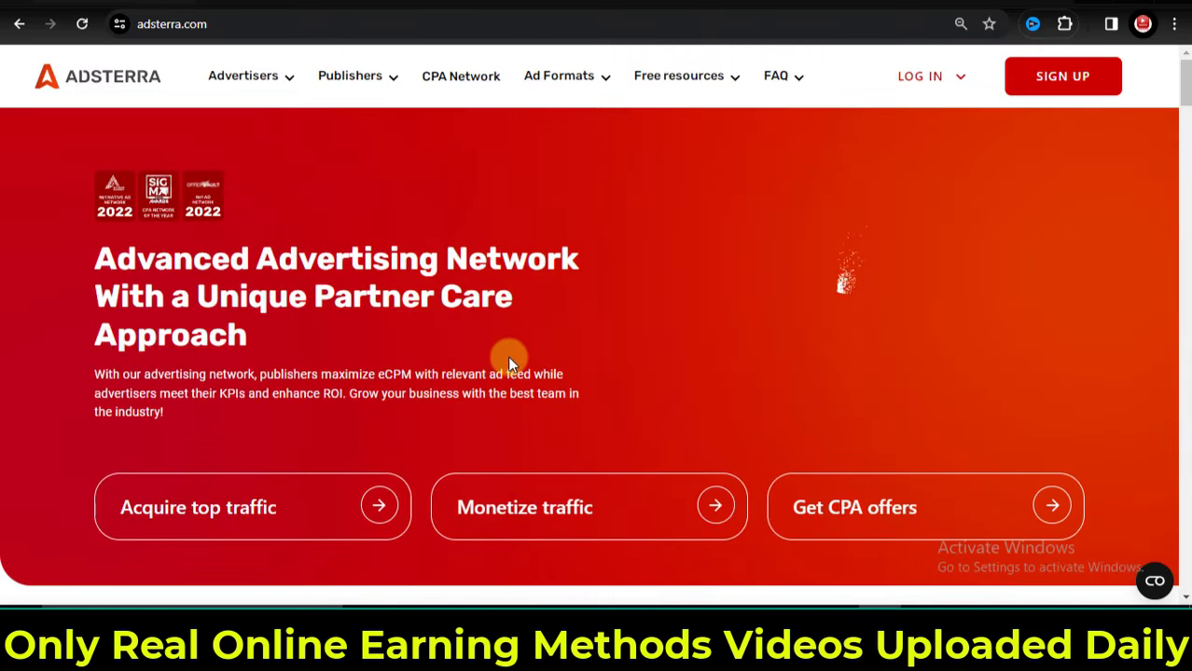
# Start an Adsterra sign-up as a publisher and choose Facebook as the messenger in the form.
pyautogui.click(1053, 84)
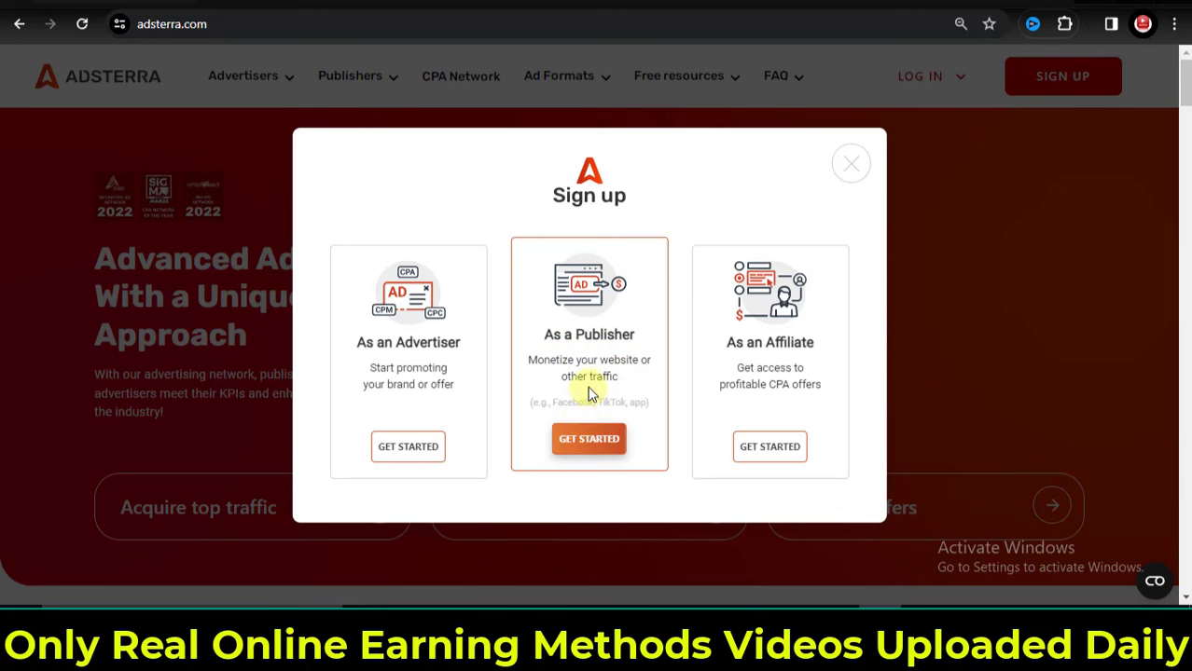
pyautogui.click(584, 445)
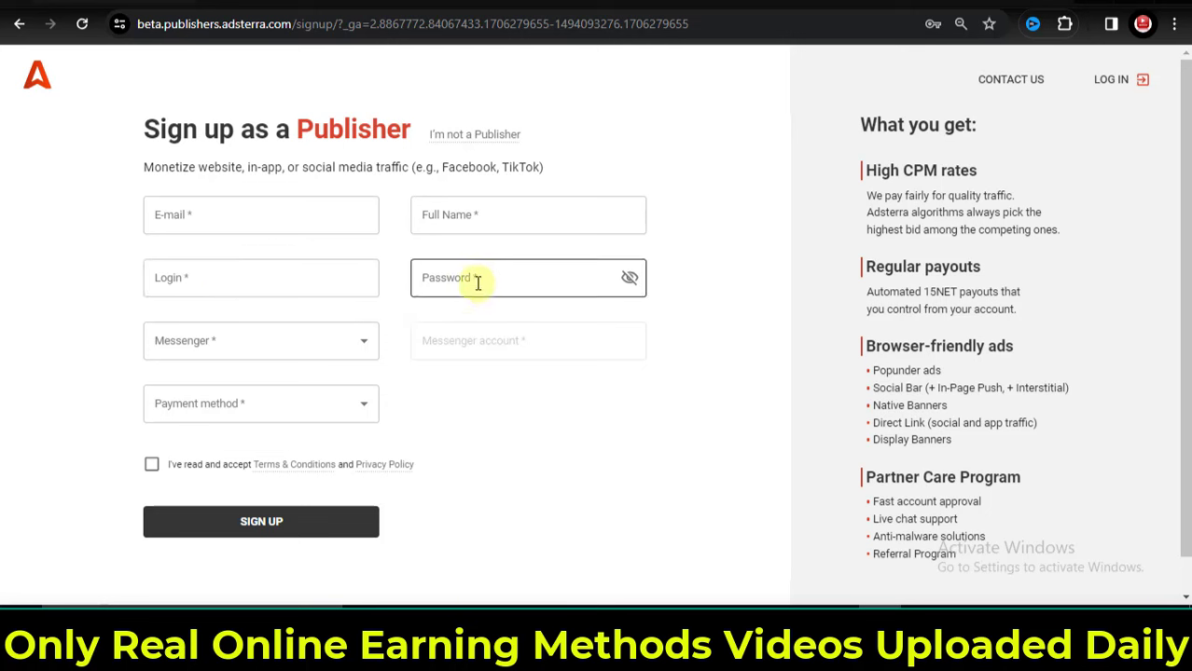
pyautogui.click(331, 348)
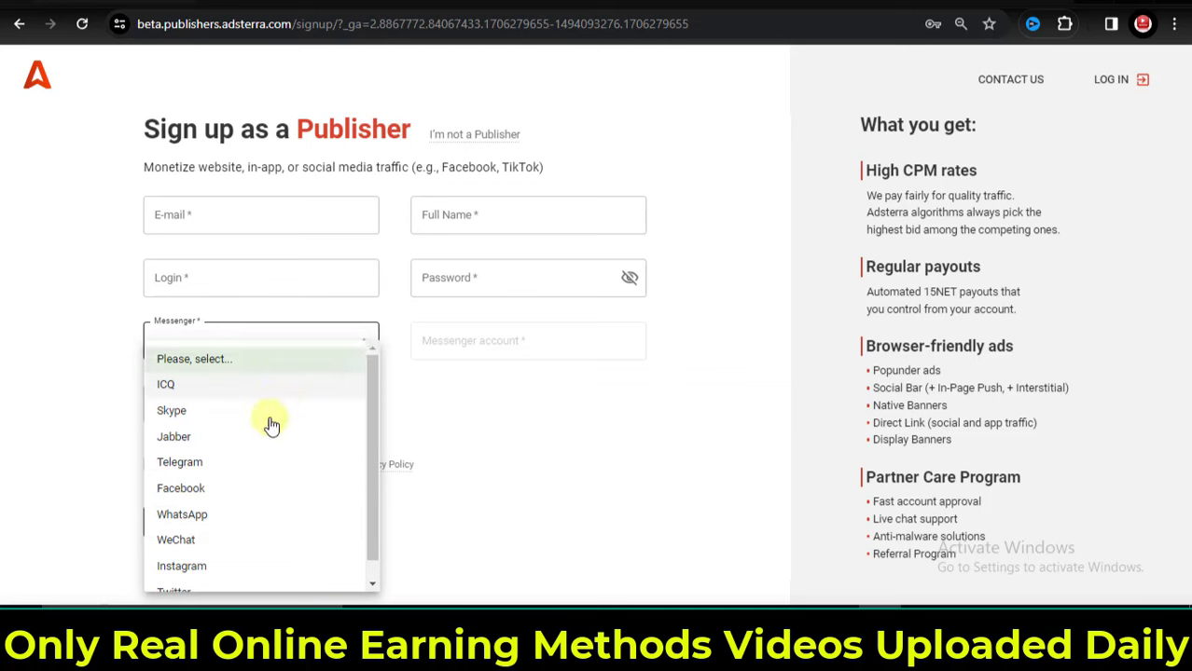
pyautogui.click(195, 489)
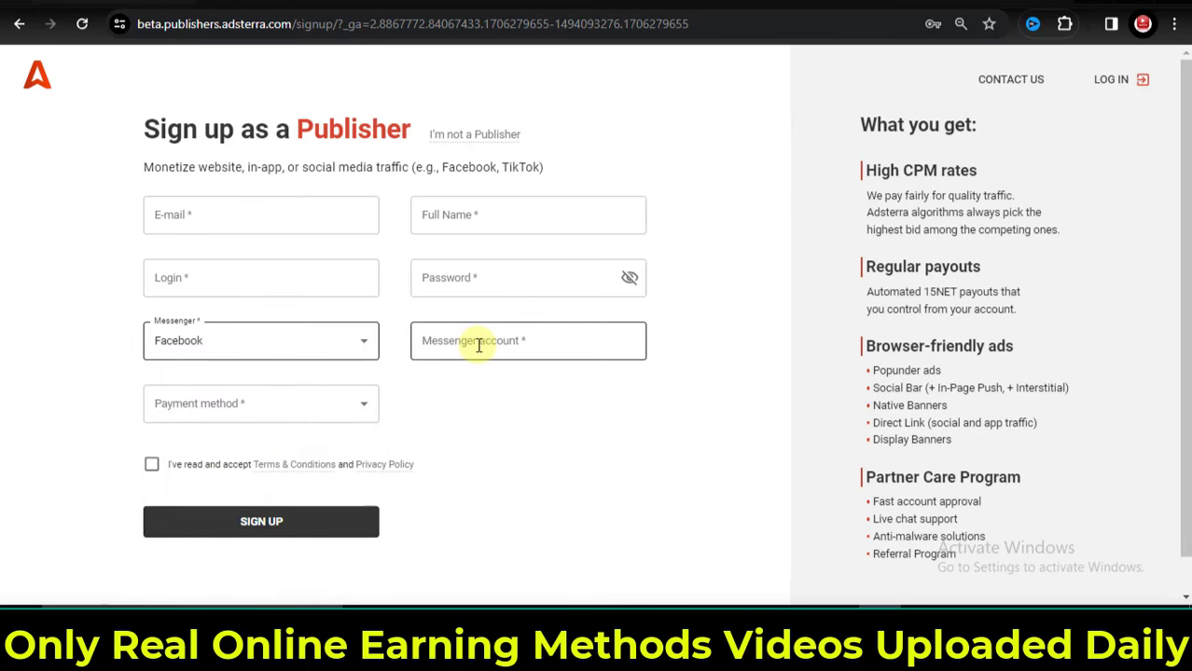
# Set the payment method in the publisher sign-up form to Tether TRC20 (Tron).
pyautogui.click(356, 413)
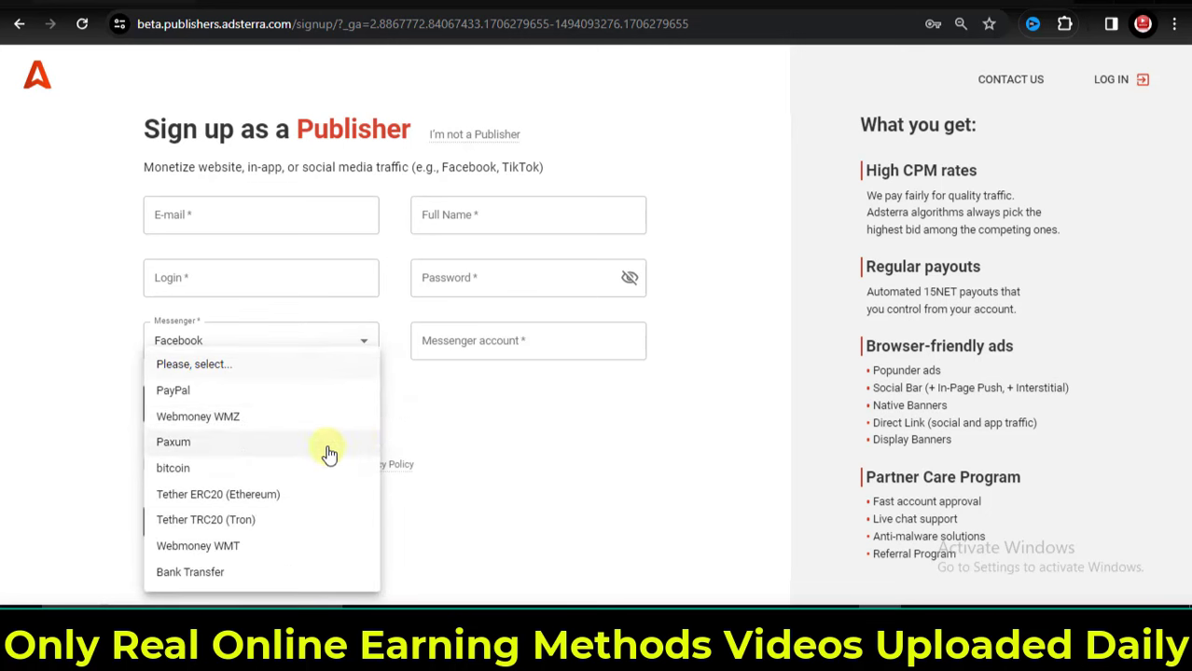
pyautogui.click(234, 476)
pyautogui.click(355, 411)
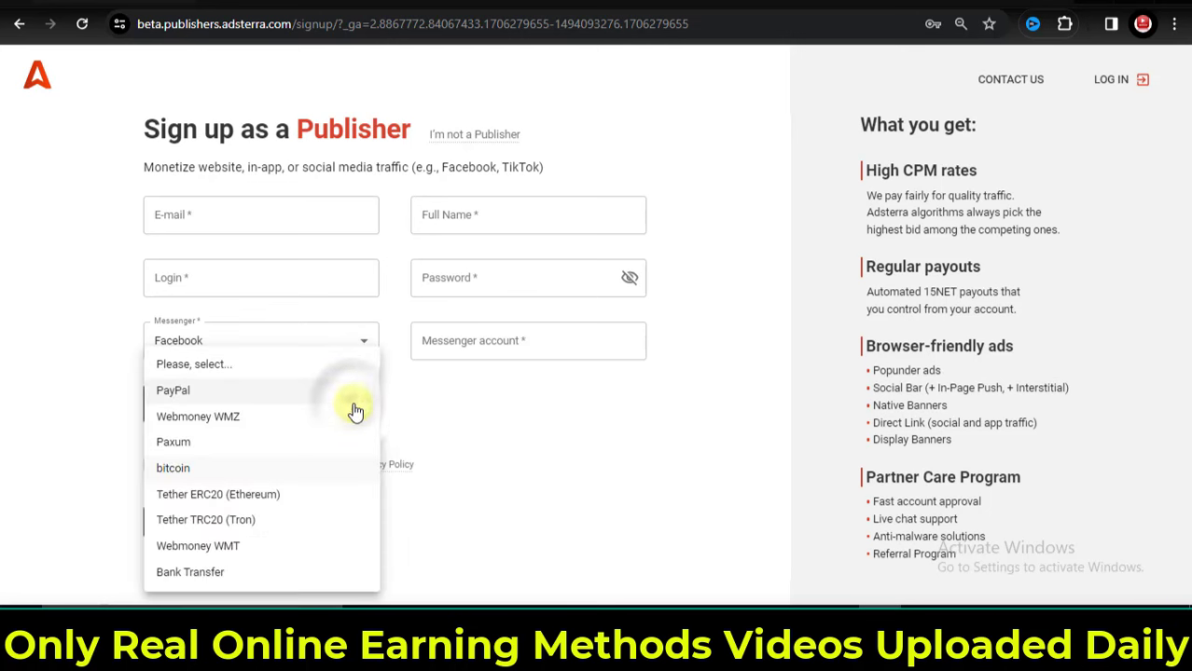
pyautogui.click(263, 528)
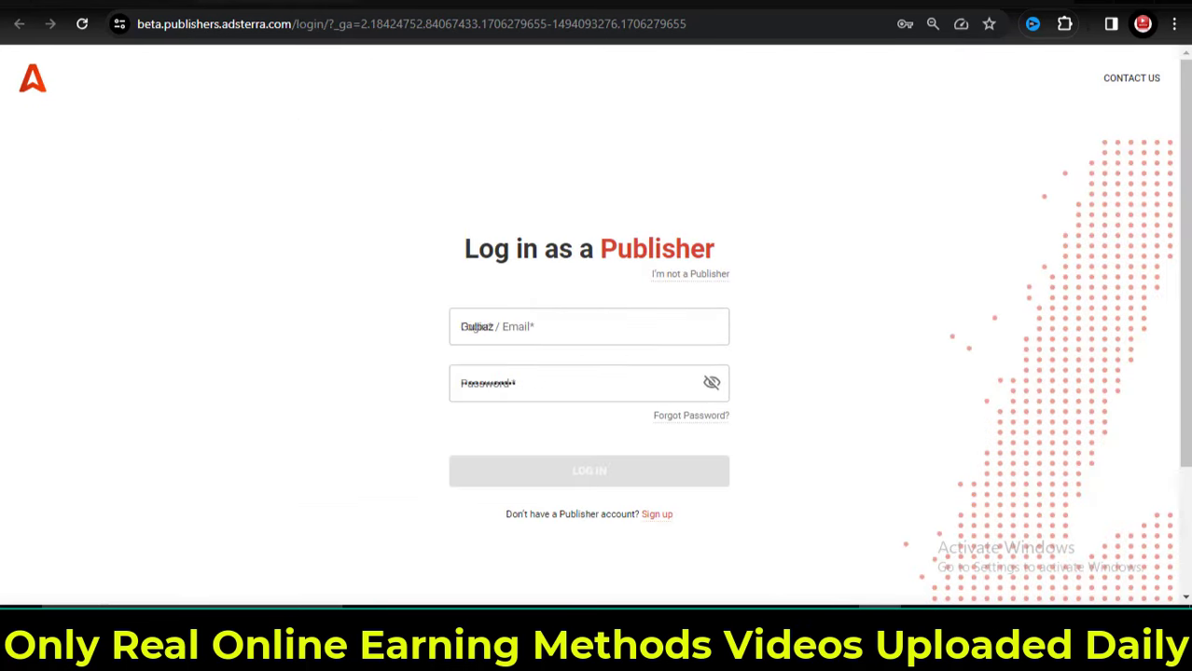
# Log in to the Adsterra publisher account with the saved login and password.
pyautogui.click(567, 321)
pyautogui.click(508, 372)
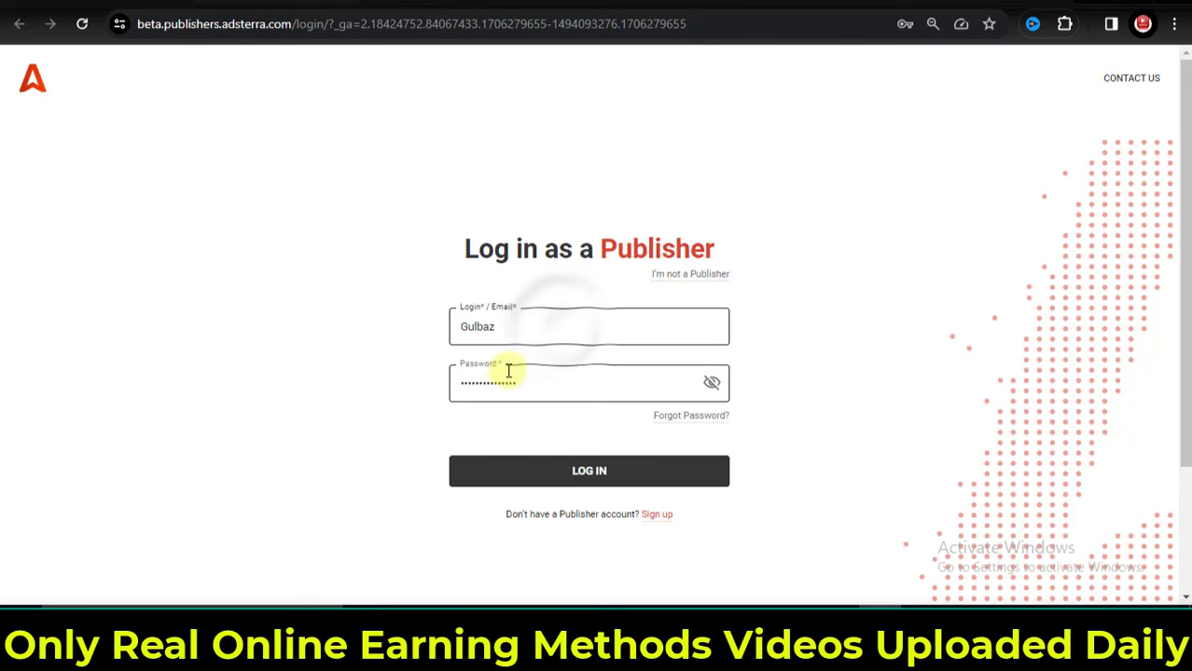
pyautogui.click(487, 344)
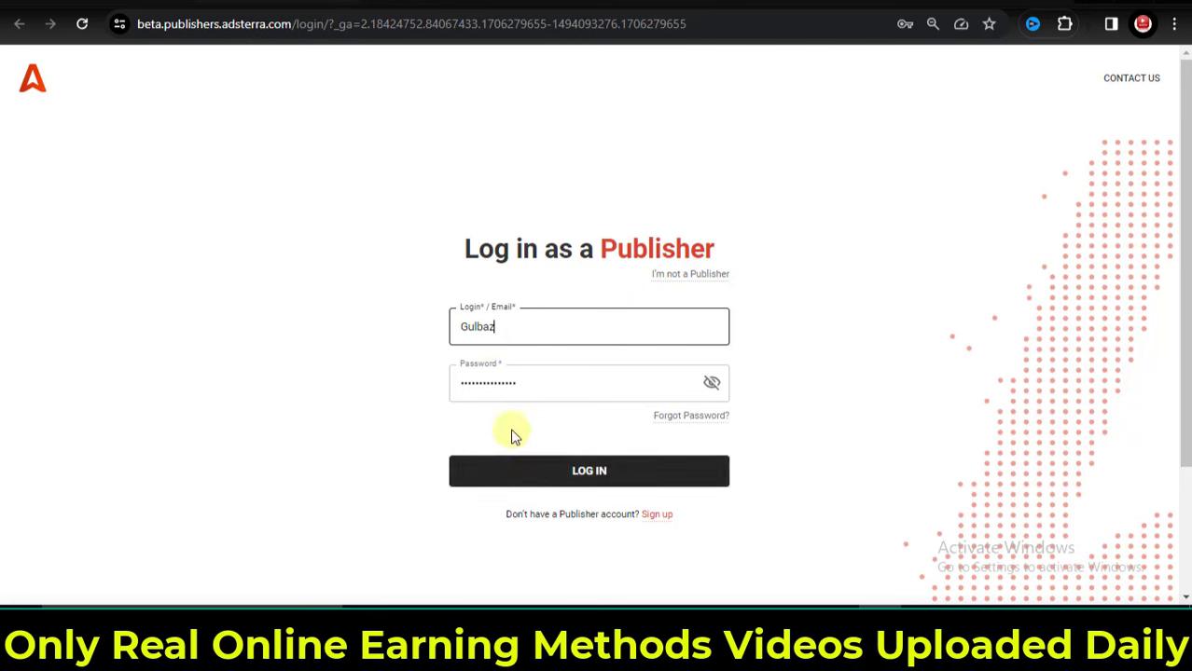
pyautogui.click(567, 469)
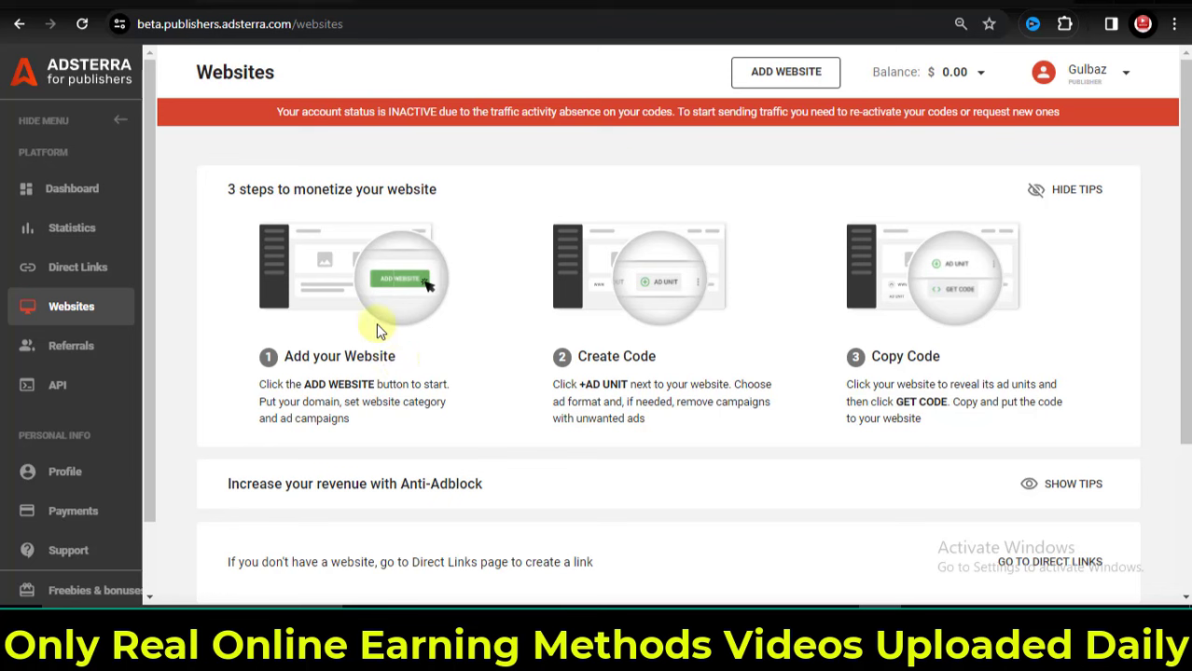
# Review the website monetization steps and the existing website list, and start adding a new website.
pyautogui.scroll(-3, 383, 324)
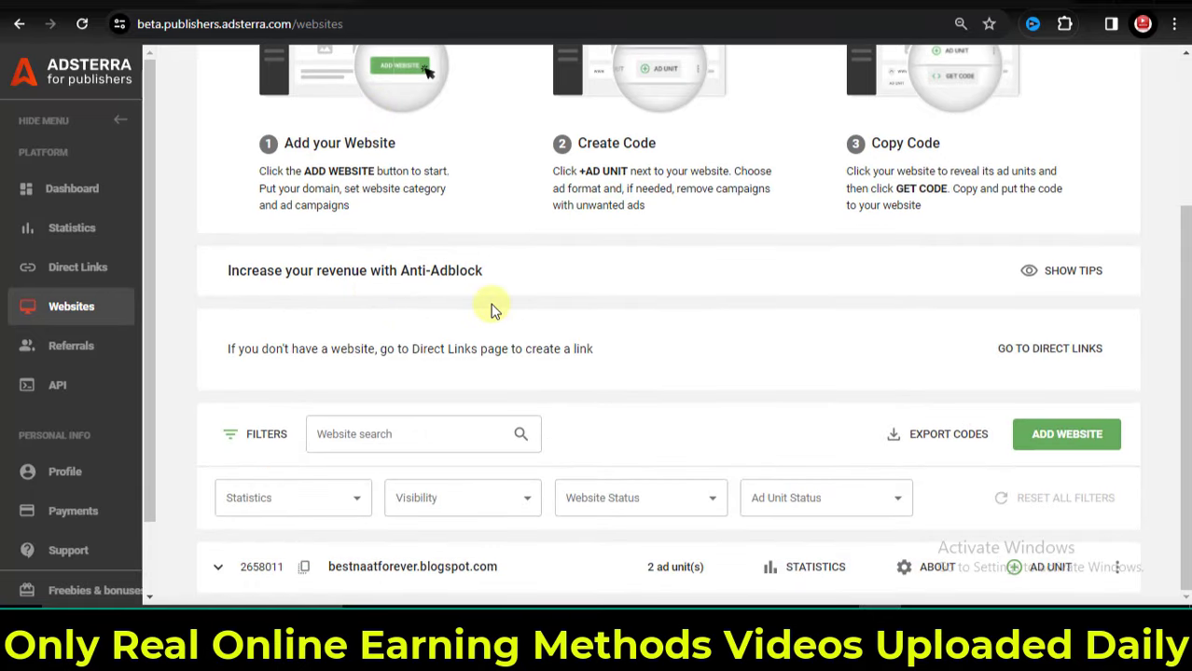
pyautogui.scroll(3, 497, 307)
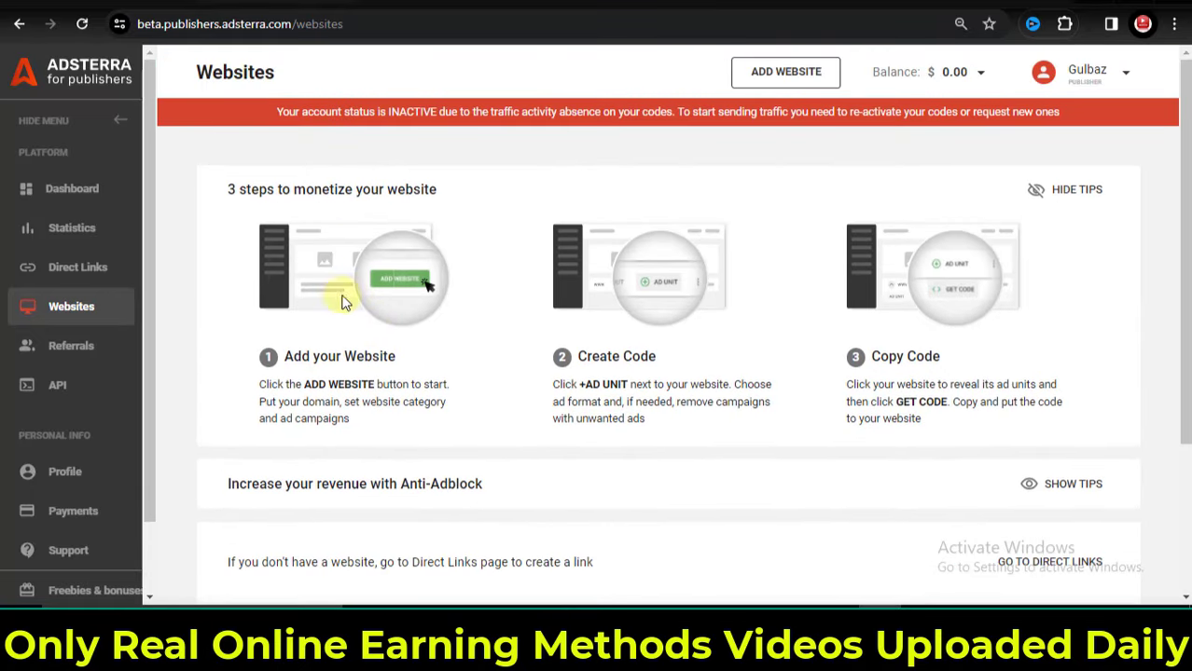
pyautogui.scroll(-2, 98, 314)
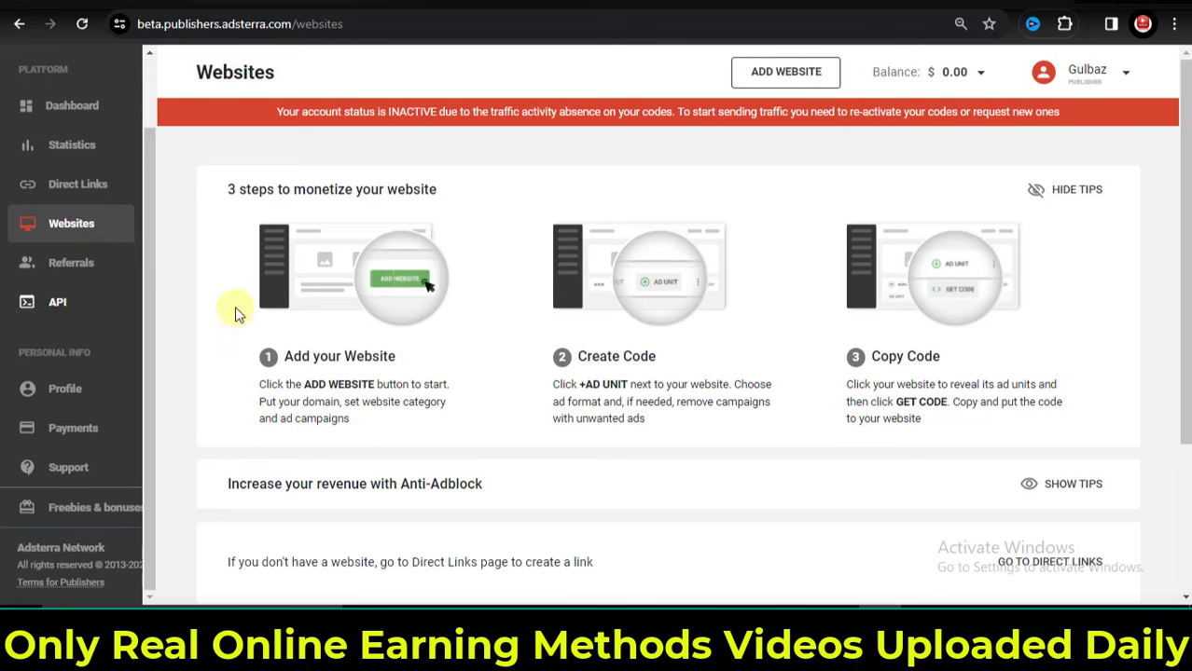
pyautogui.scroll(-3, 724, 331)
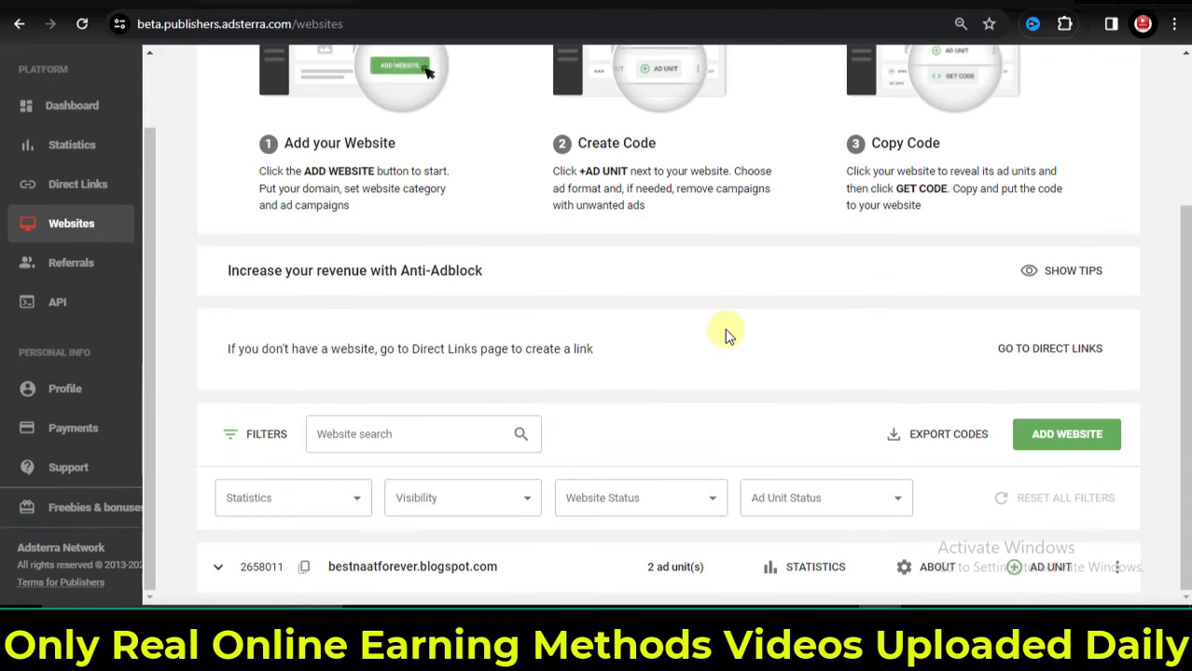
pyautogui.click(1062, 434)
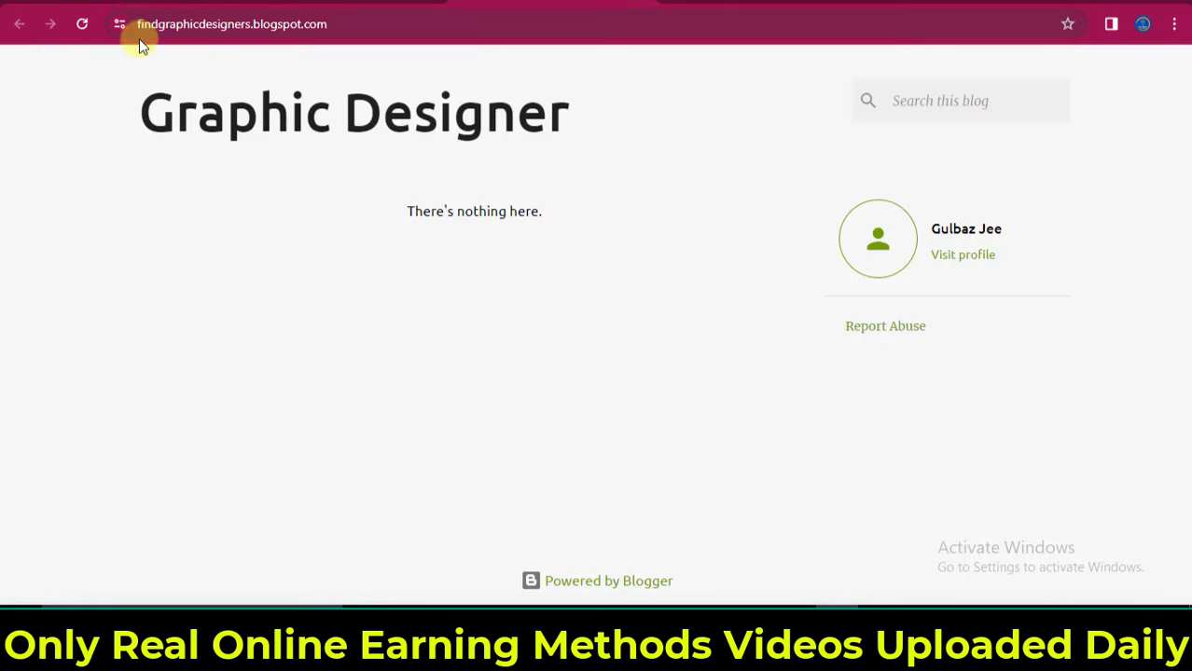
# Copy the Graphic Designer blog's address, findgraphicdesigners.blogspot.com, and enter it as the website in the Adsterra form for a new website.
pyautogui.click(280, 26)
pyautogui.rightClick(278, 26)
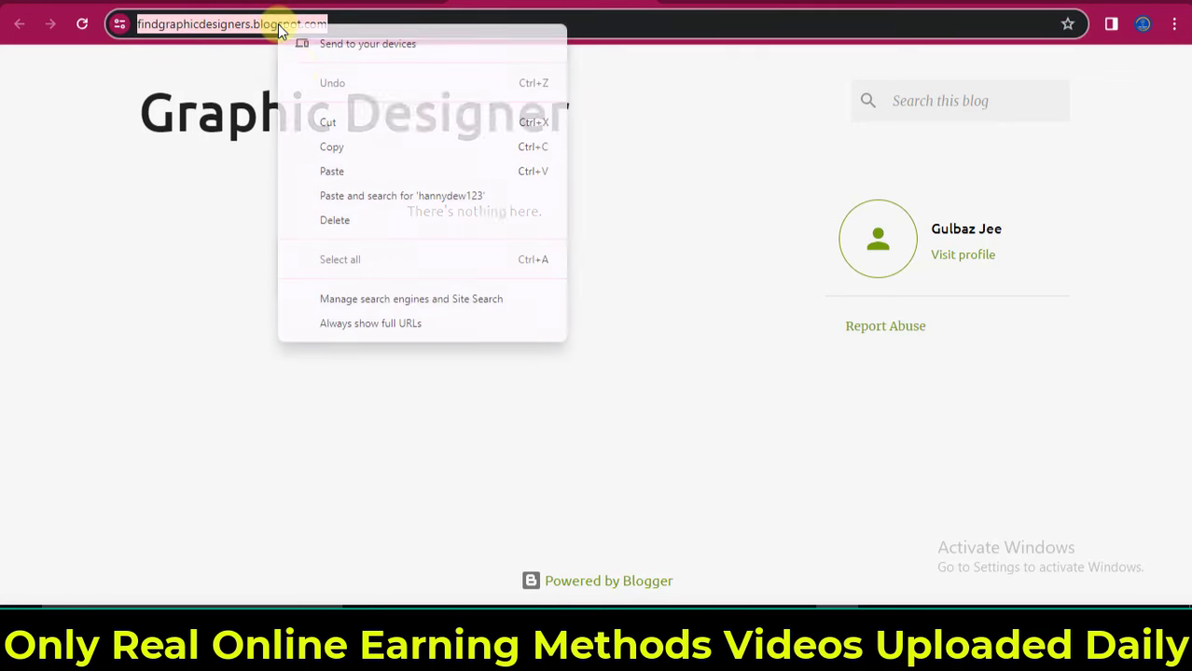
pyautogui.click(337, 149)
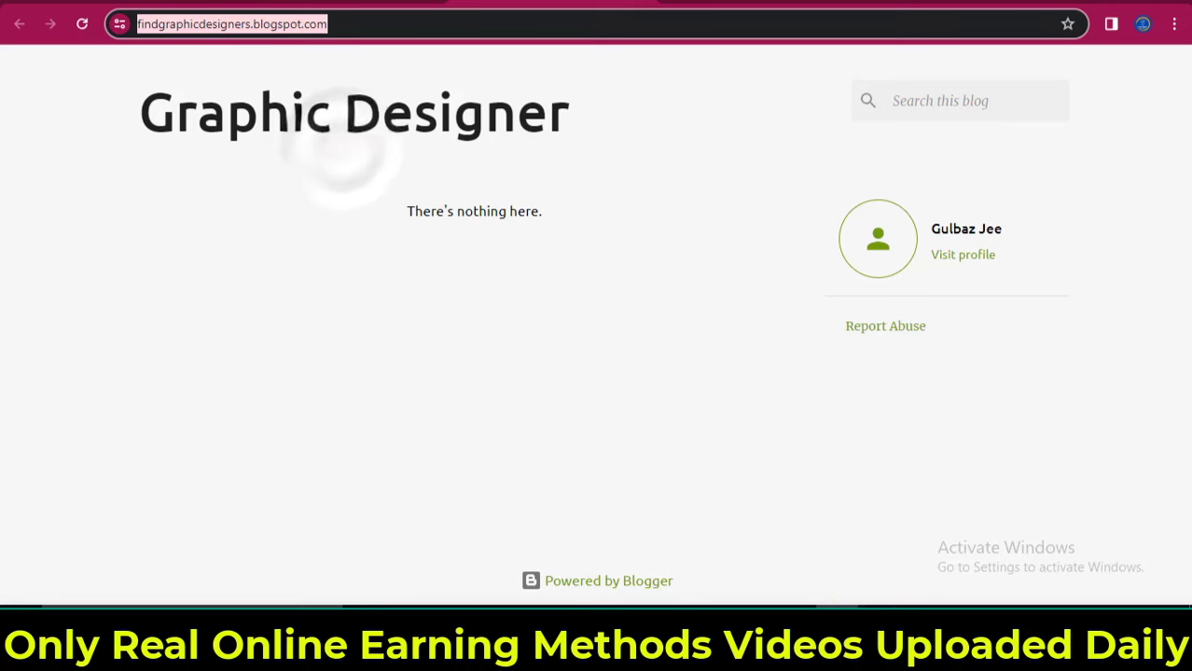
pyautogui.click(875, 587)
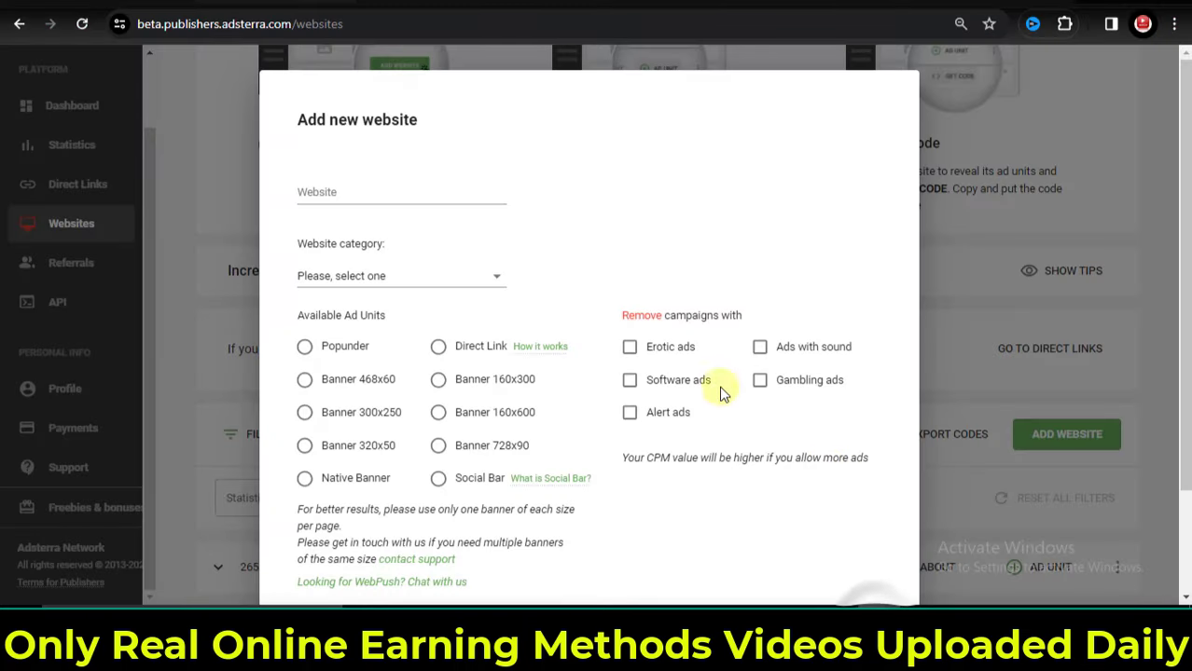
pyautogui.click(333, 190)
pyautogui.rightClick(355, 192)
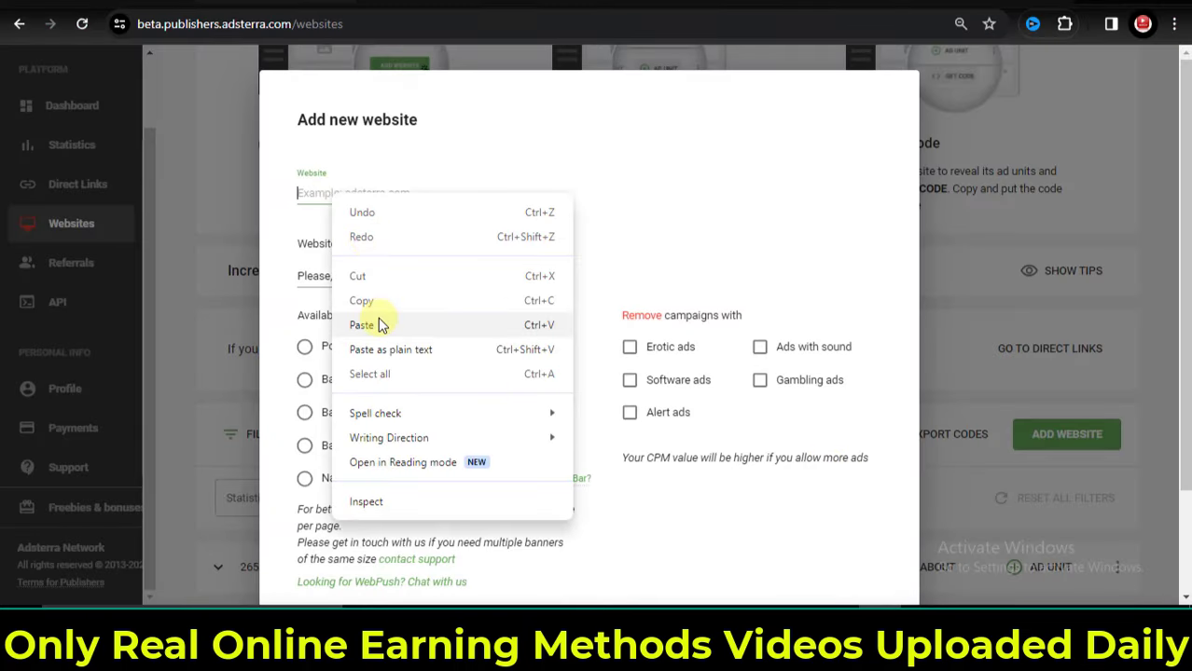
pyautogui.click(381, 320)
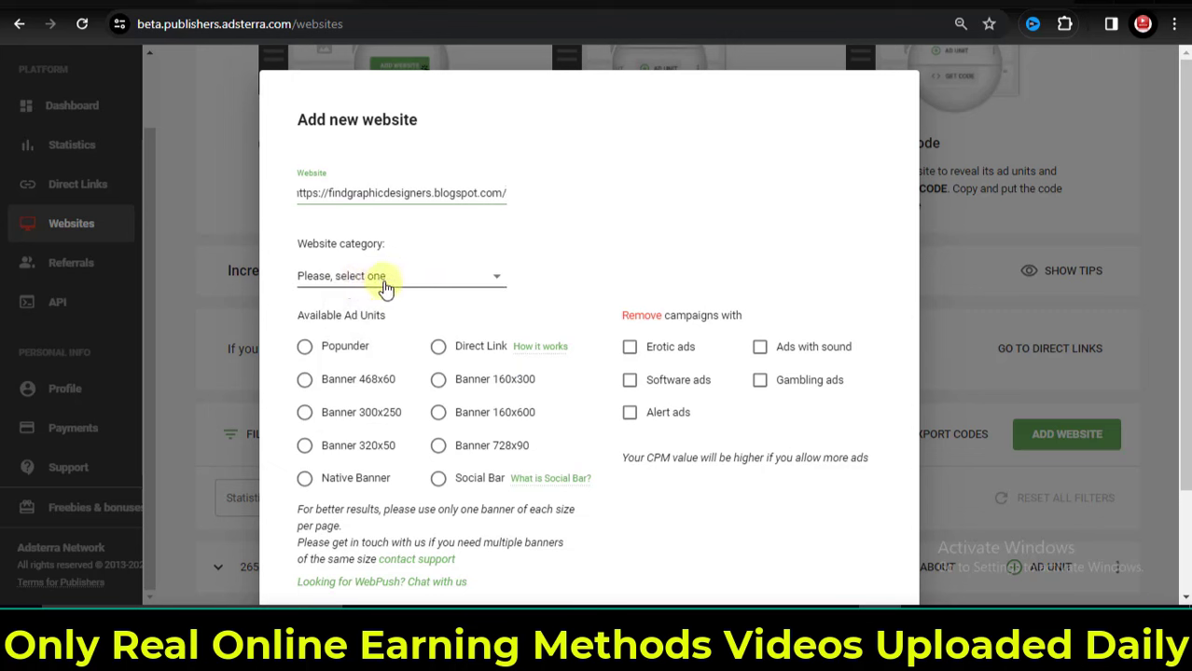
# Set the website category to Social and stop excluding campaigns with erotic ads.
pyautogui.click(416, 280)
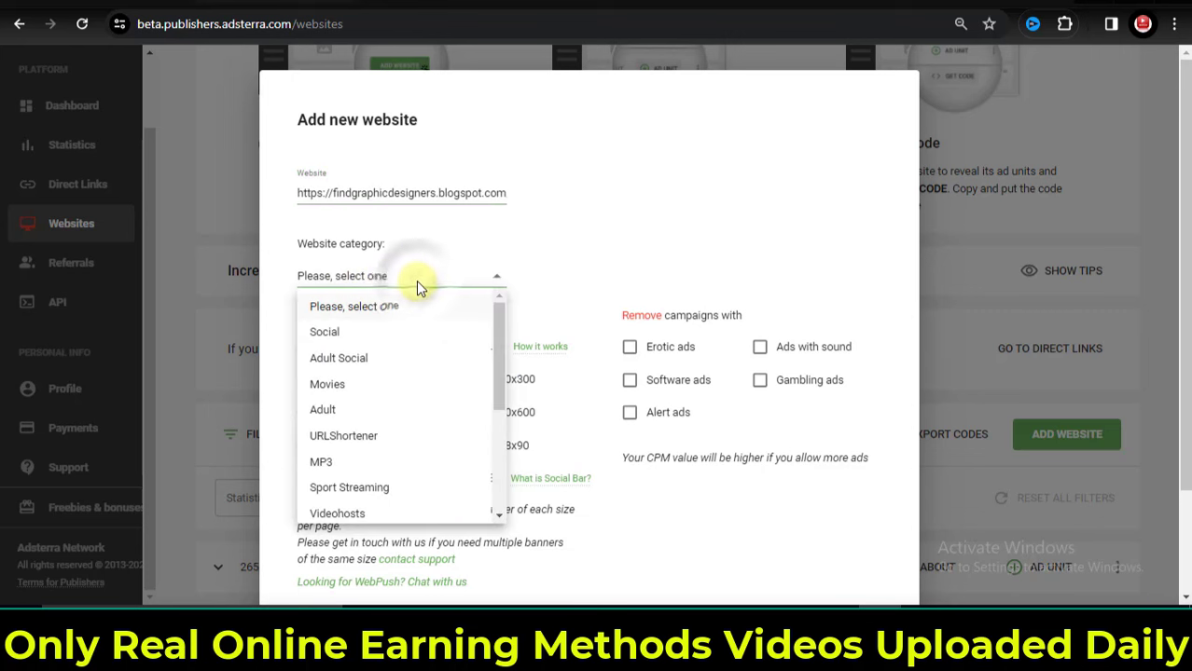
pyautogui.click(347, 334)
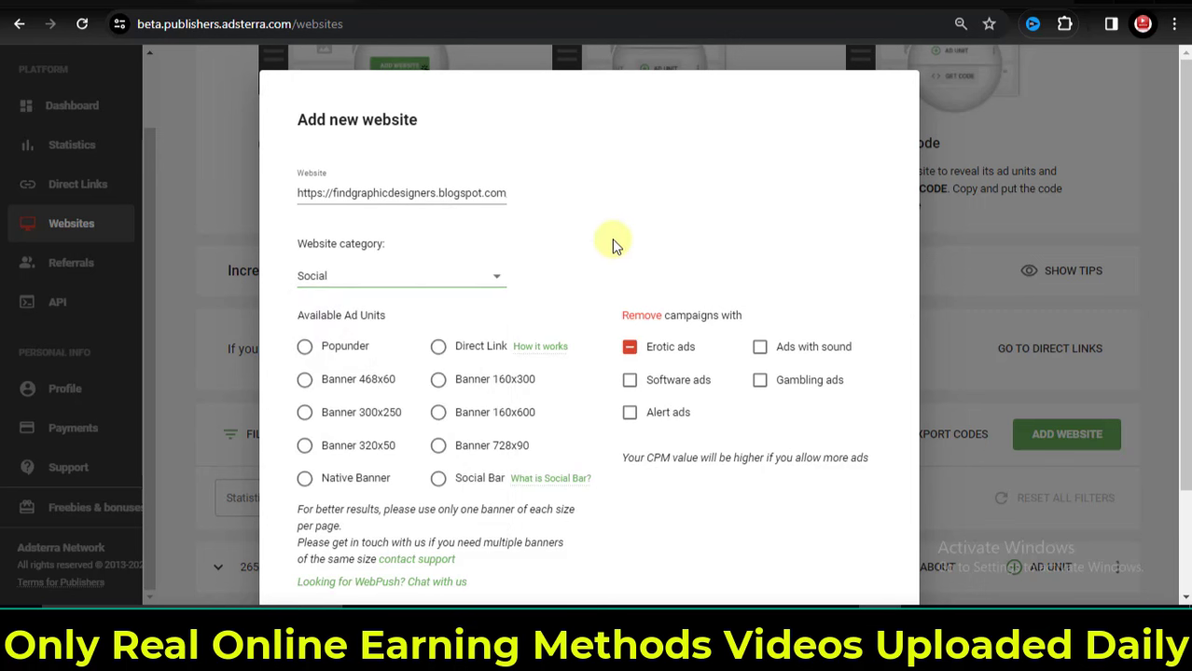
pyautogui.click(629, 355)
# Submit the new website for approval and check its entry in the websites list.
pyautogui.scroll(-2, 678, 395)
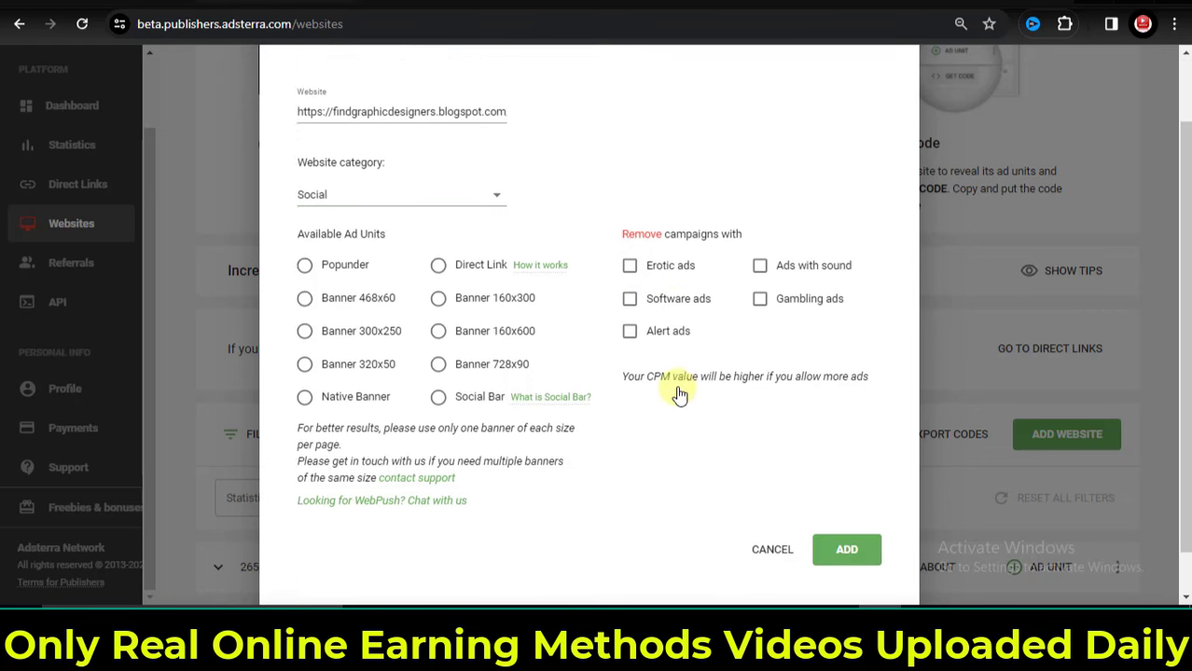
pyautogui.click(846, 503)
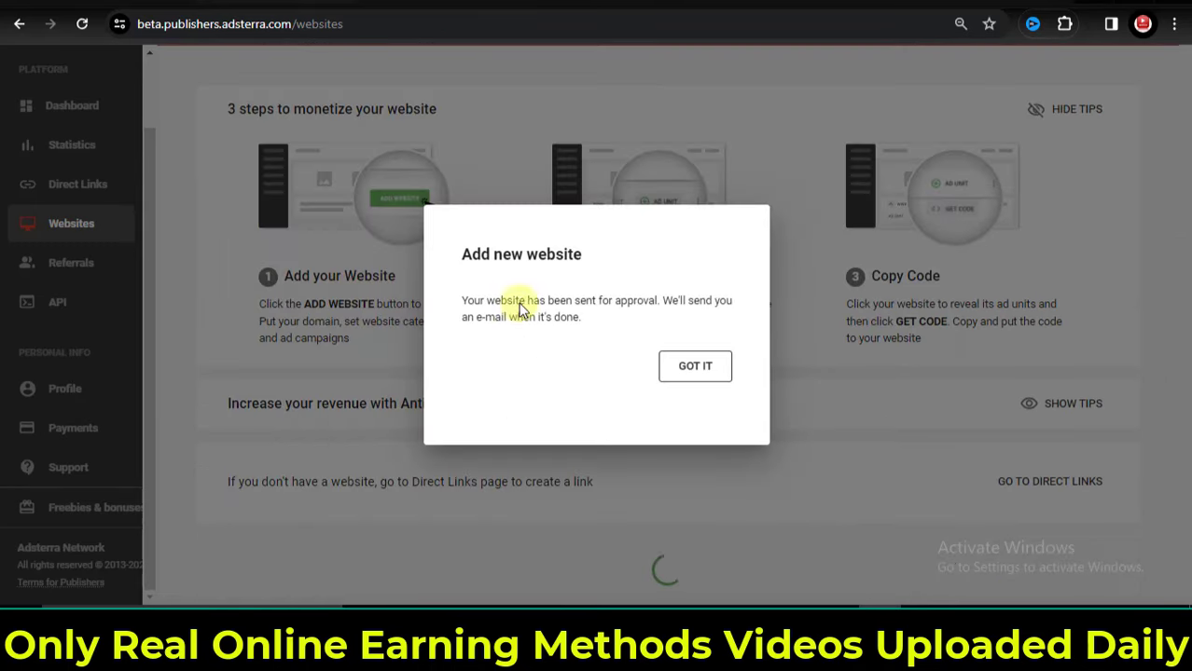
pyautogui.click(701, 374)
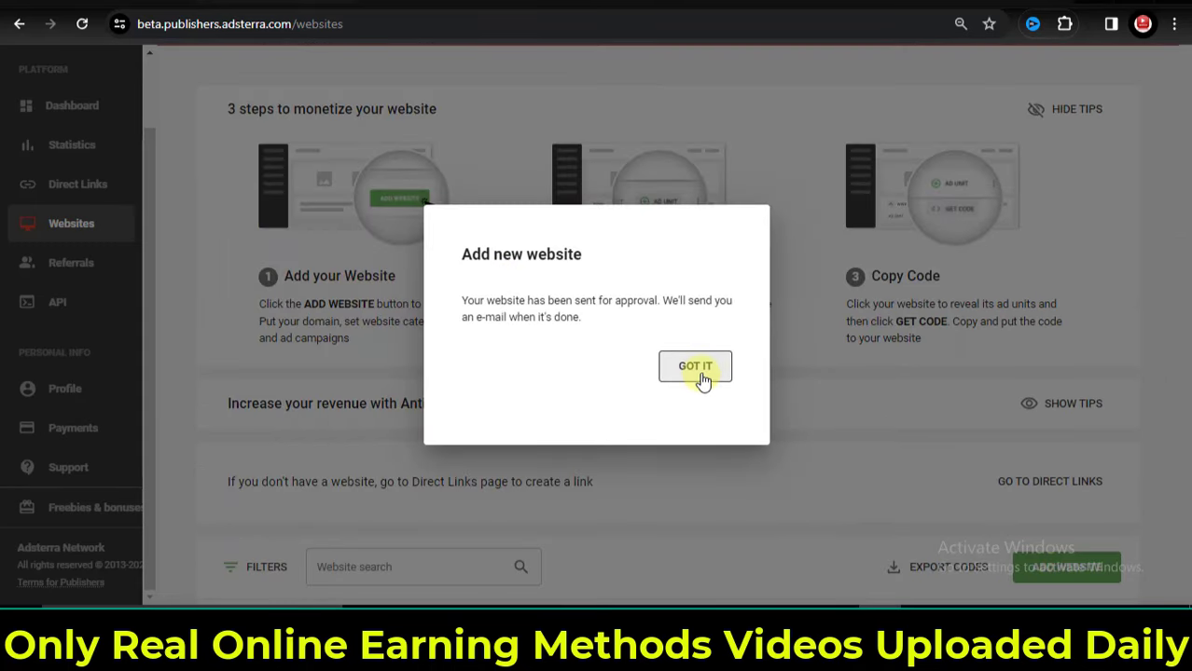
pyautogui.scroll(-2, 737, 438)
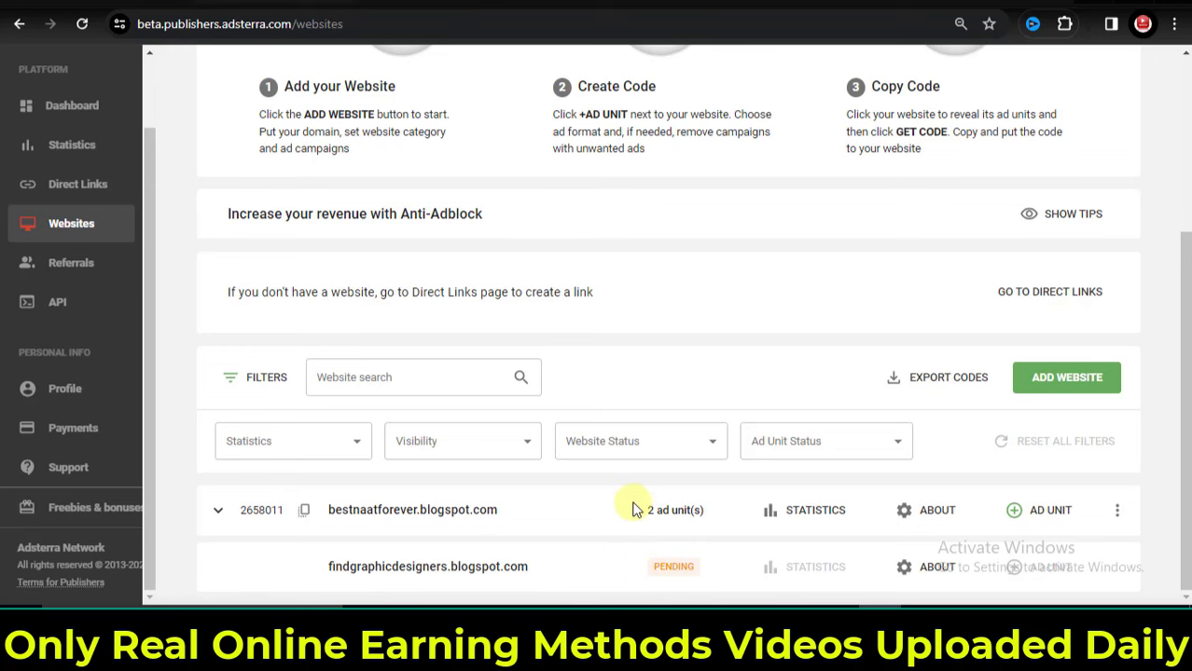
pyautogui.scroll(2, 598, 496)
pyautogui.scroll(-2, 630, 482)
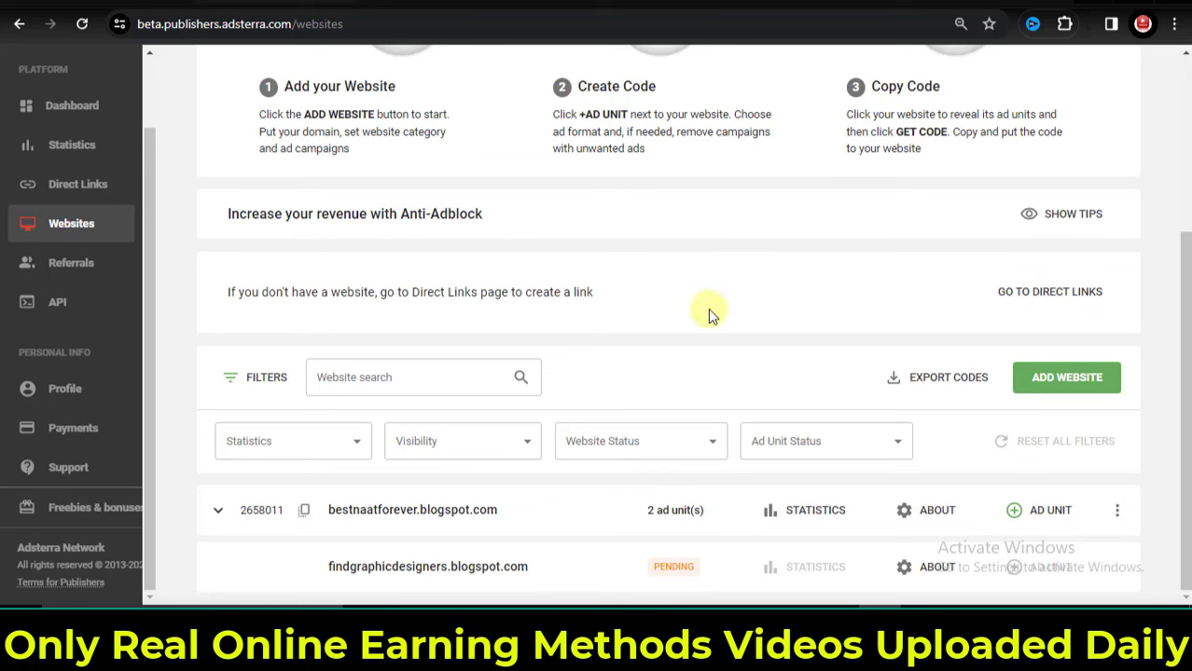
# Open the Fiverr Affiliates site from the Google results for "fiverr affiliate program" and look through its homepage.
pyautogui.click(430, 7)
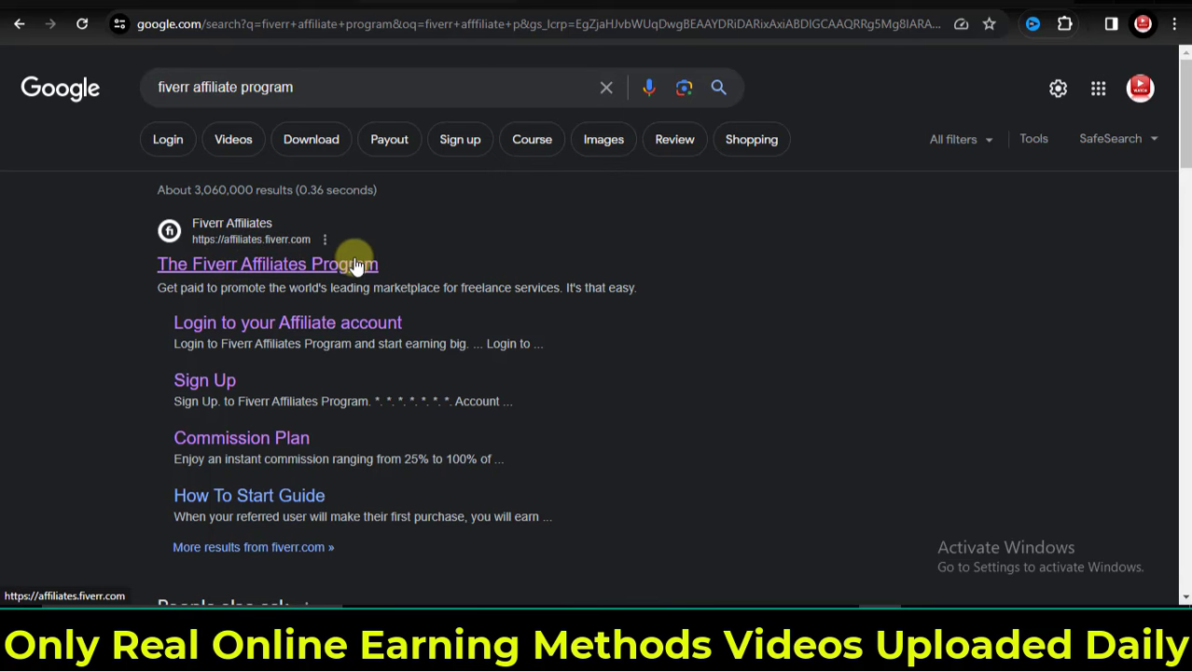
pyautogui.click(313, 268)
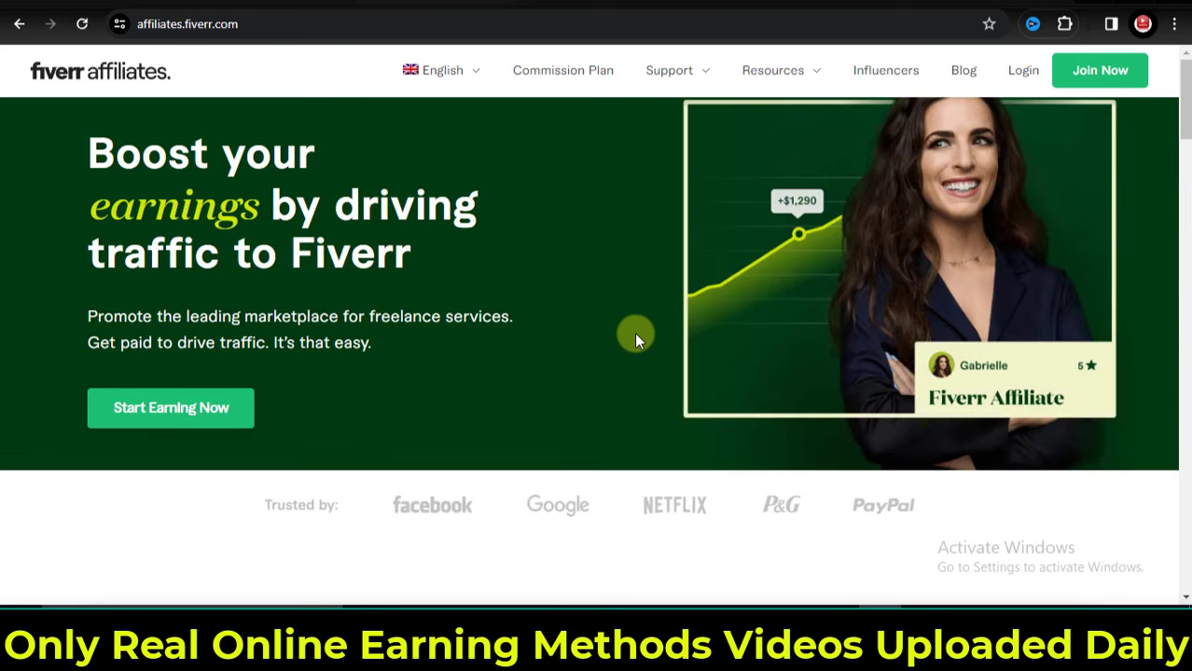
pyautogui.scroll(-5, 636, 340)
pyautogui.scroll(-8, 635, 341)
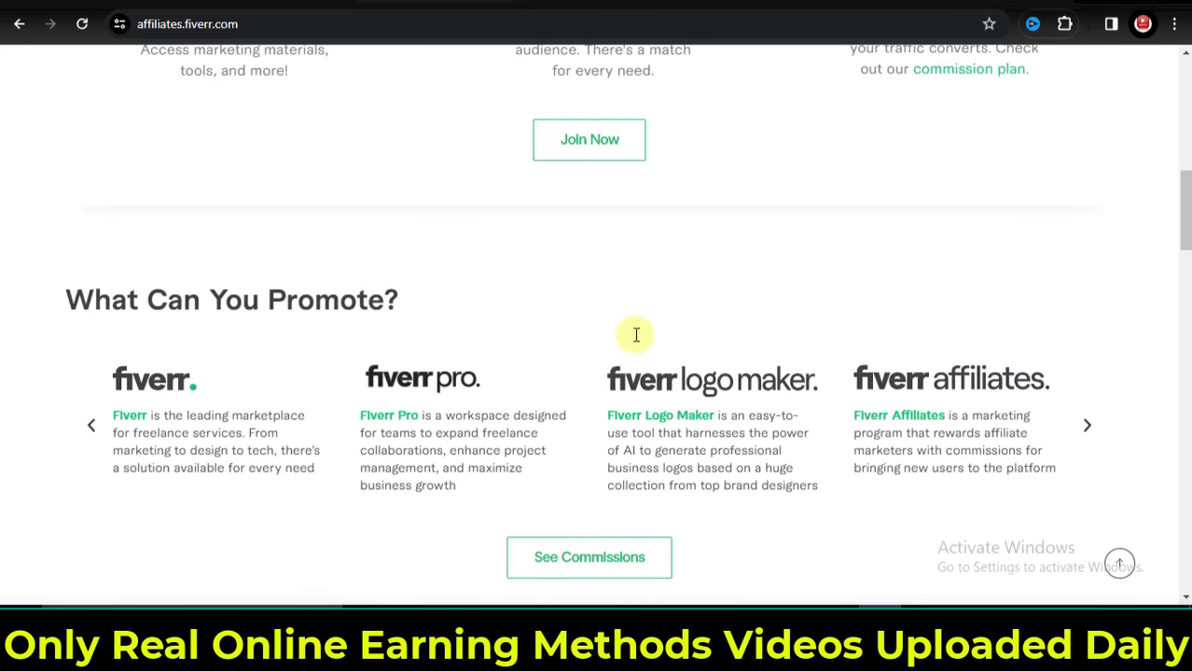
pyautogui.scroll(-10, 634, 343)
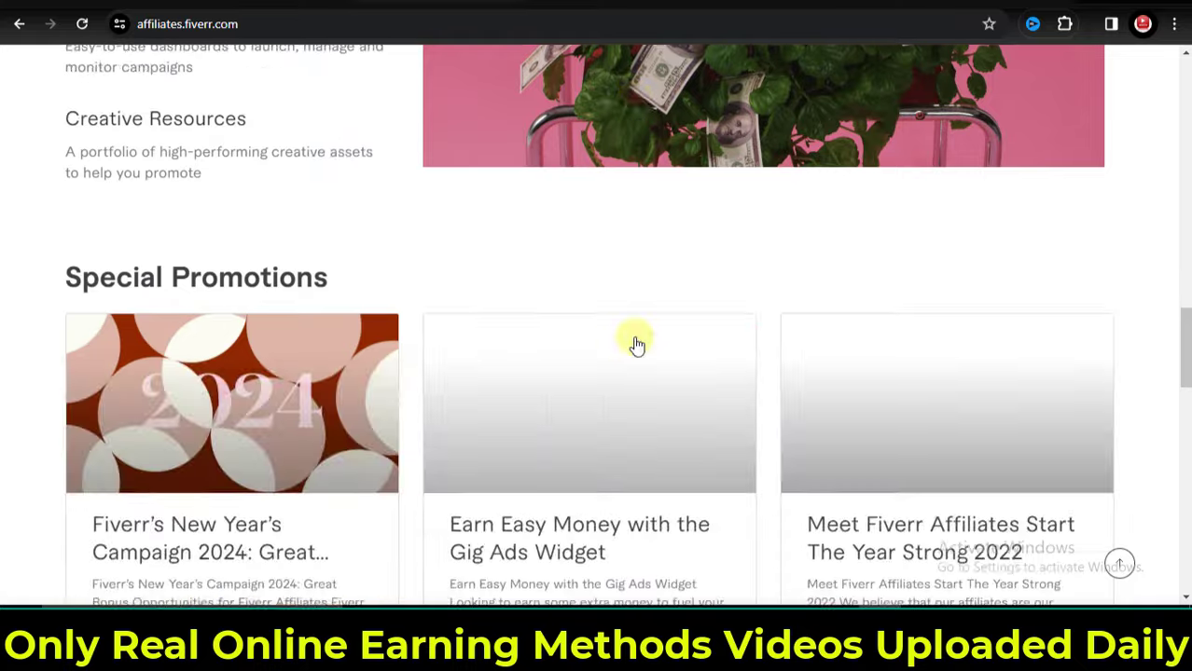
pyautogui.scroll(-8, 634, 344)
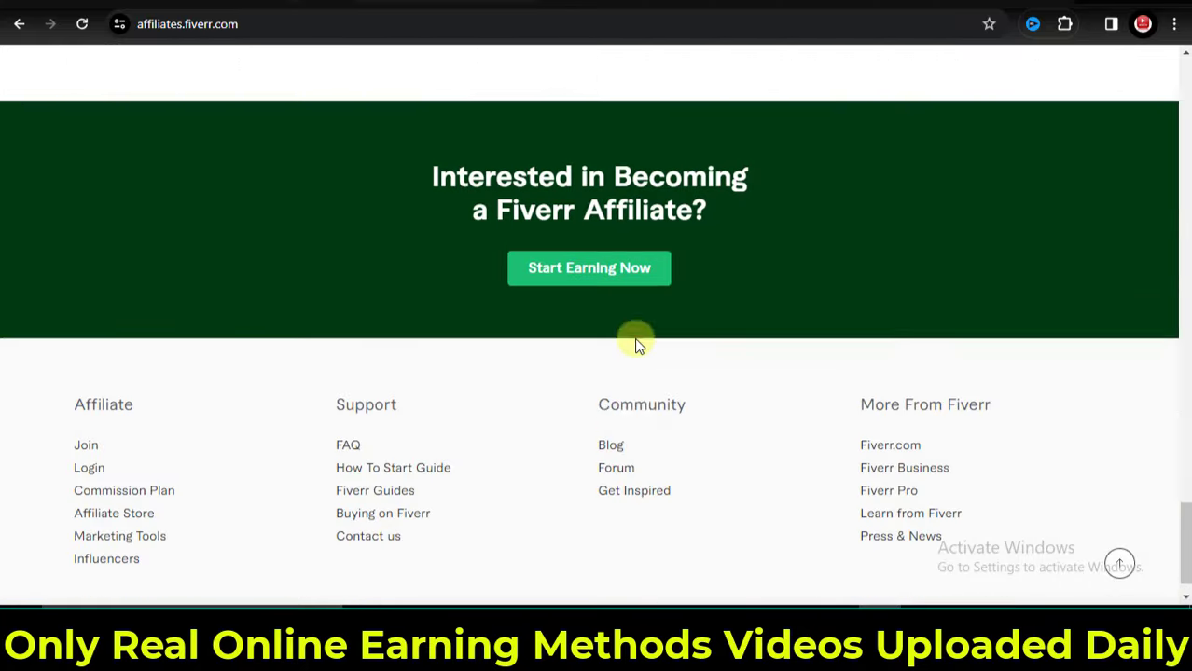
pyautogui.scroll(20, 634, 345)
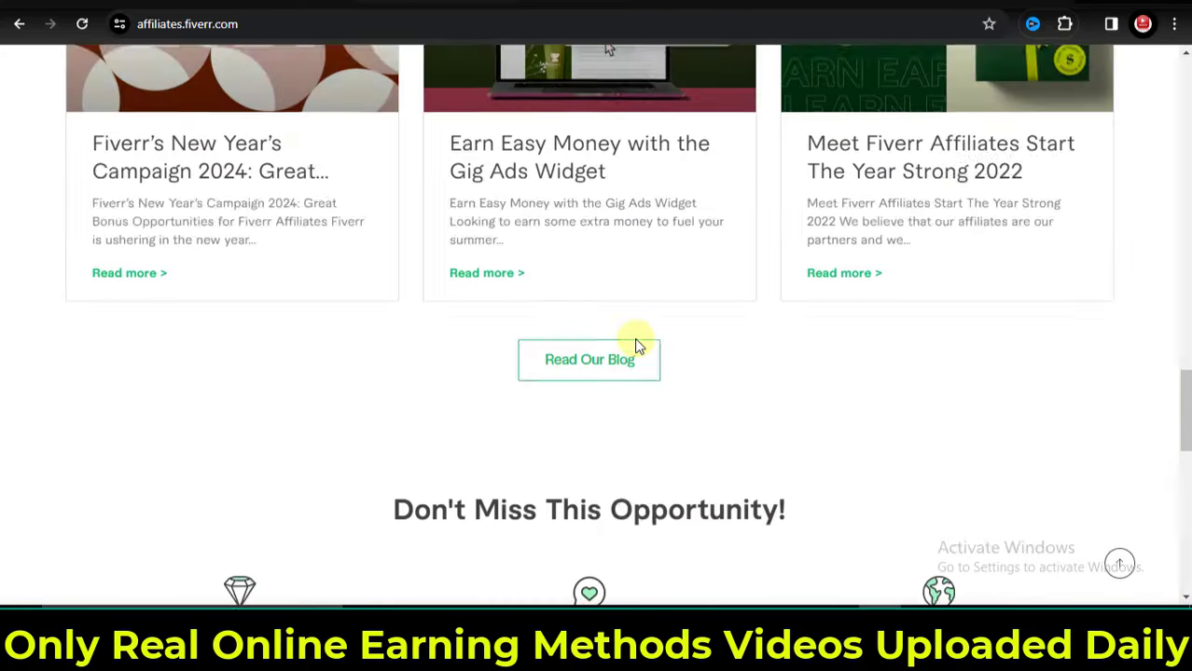
pyautogui.scroll(10, 636, 346)
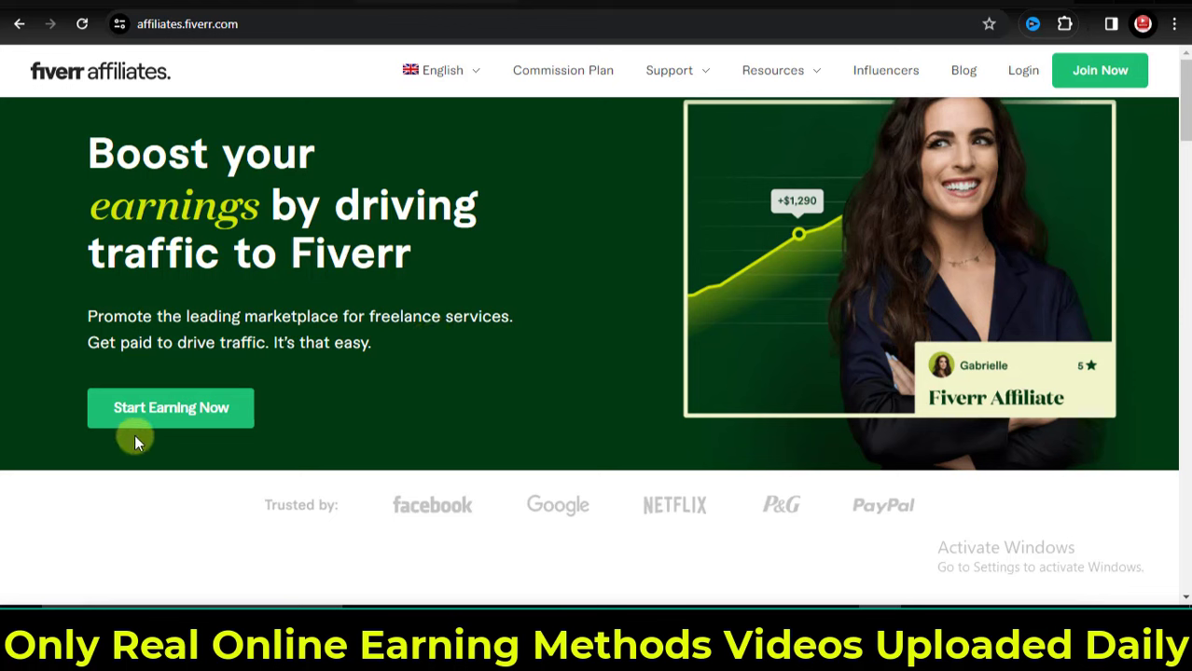
# Start a sign-up for the Fiverr Affiliates program and set the account type to Private.
pyautogui.click(168, 414)
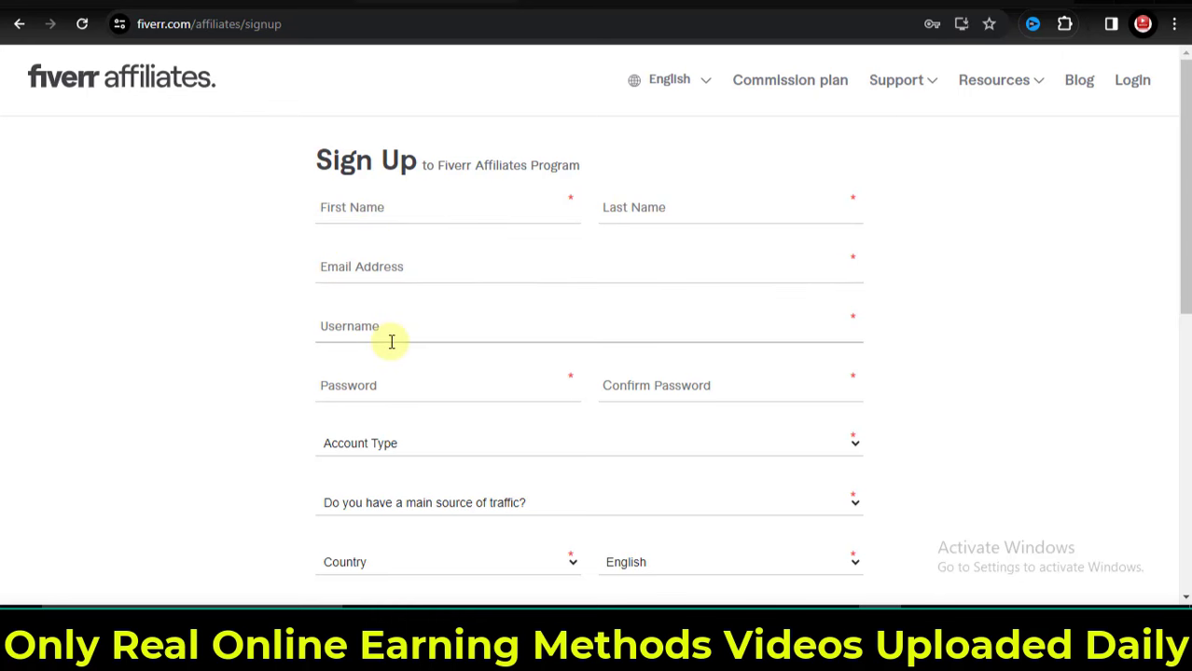
pyautogui.scroll(-1, 392, 342)
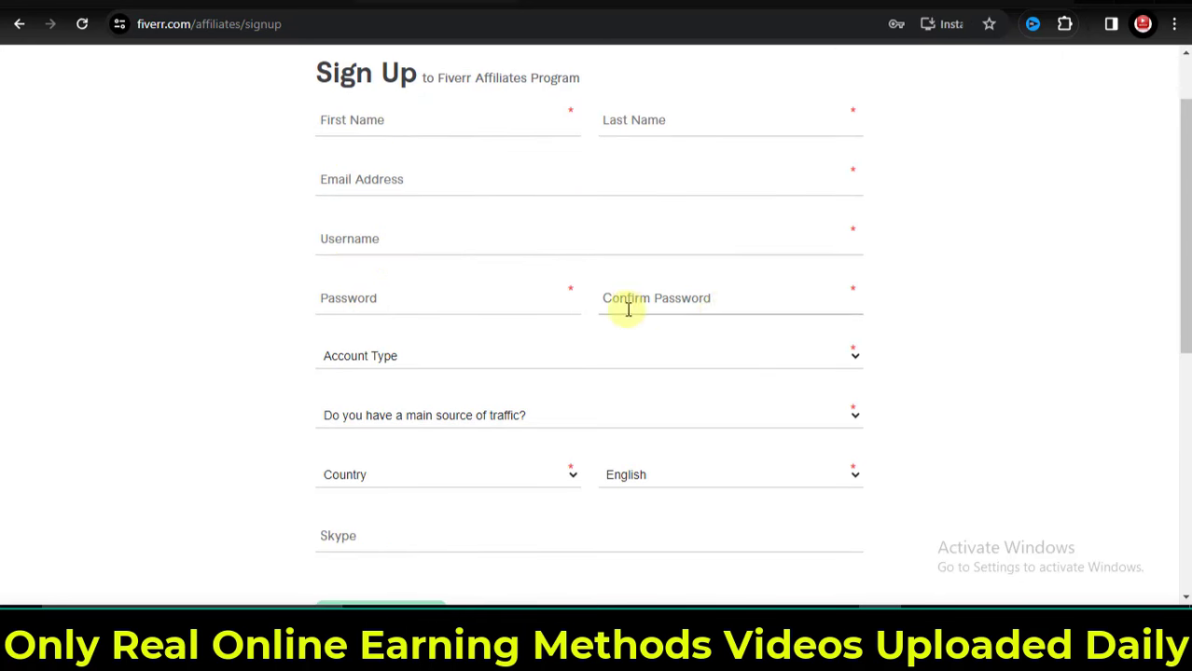
pyautogui.scroll(-1, 560, 298)
pyautogui.click(536, 270)
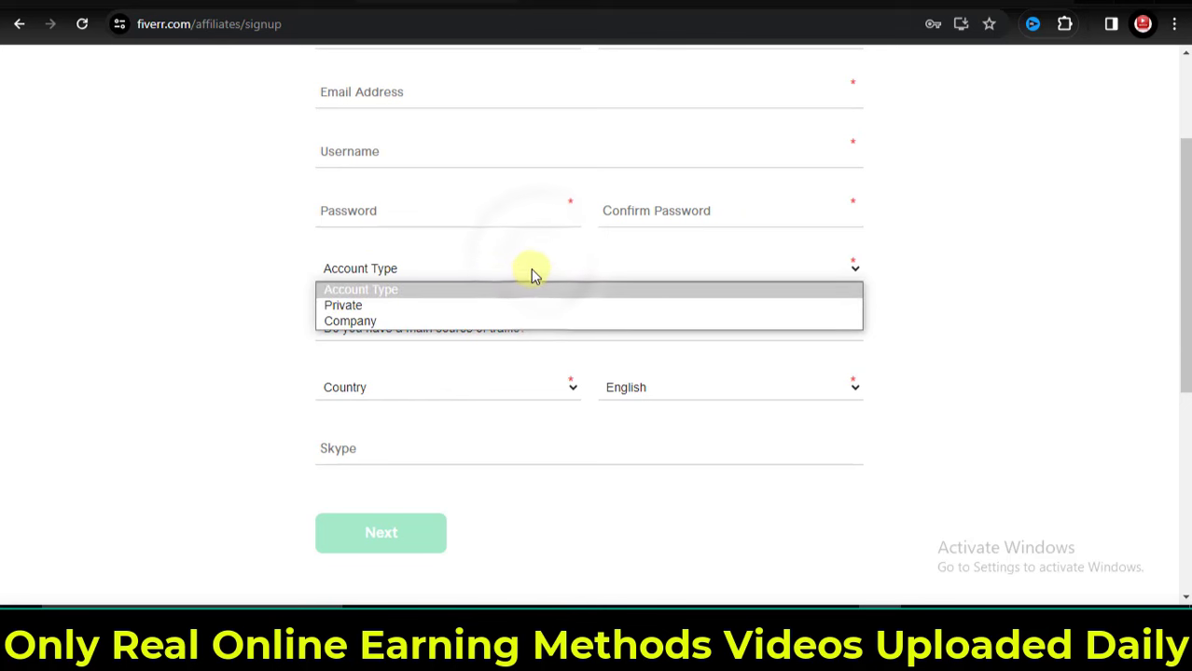
pyautogui.click(396, 315)
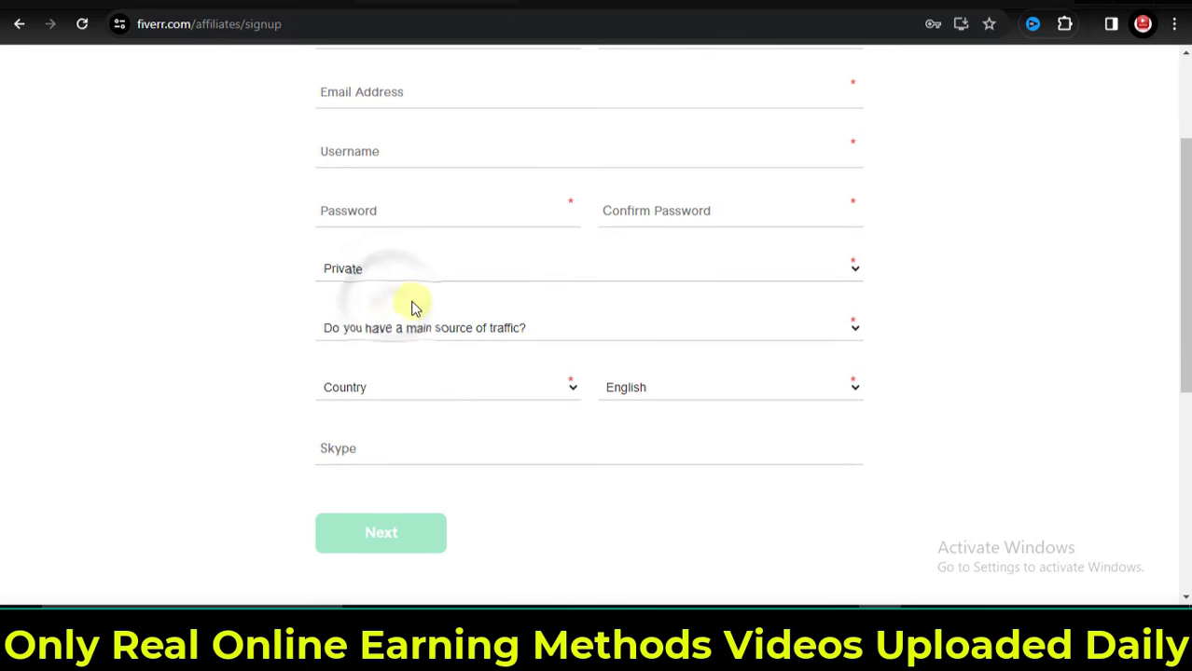
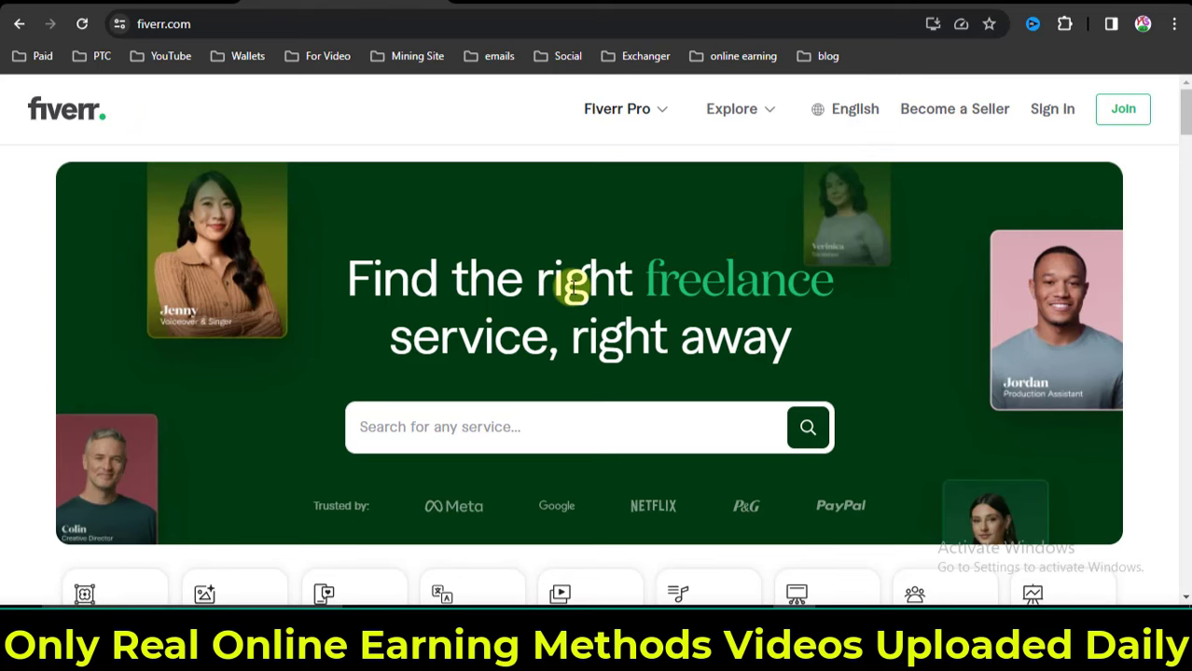
# Examine the Fiverr homepage, including the service search, the categories and the popular services.
pyautogui.scroll(-6, 574, 287)
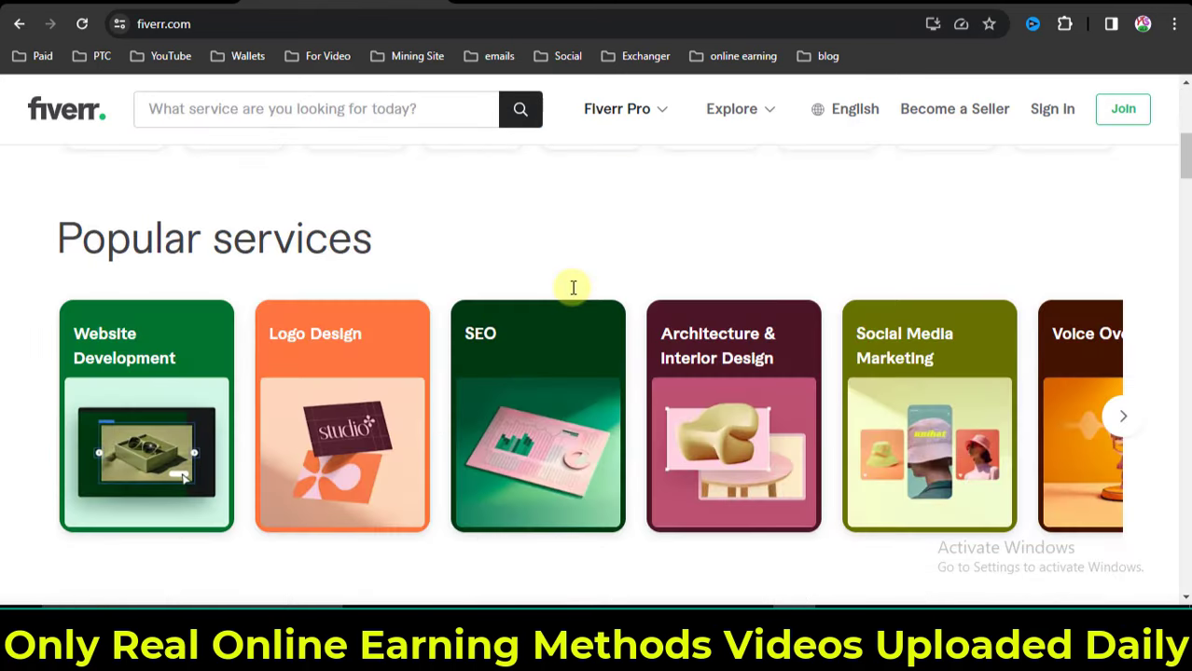
pyautogui.scroll(-5, 572, 290)
pyautogui.scroll(5, 572, 289)
pyautogui.scroll(-3, 571, 287)
pyautogui.scroll(8, 571, 287)
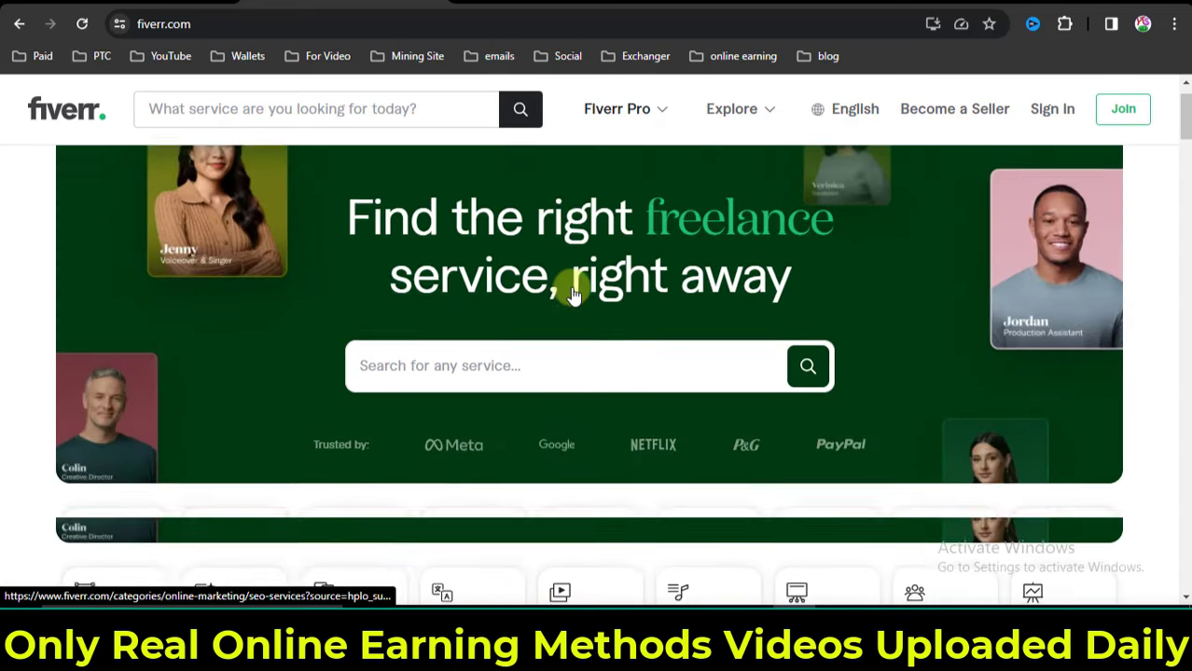
pyautogui.scroll(-1, 425, 211)
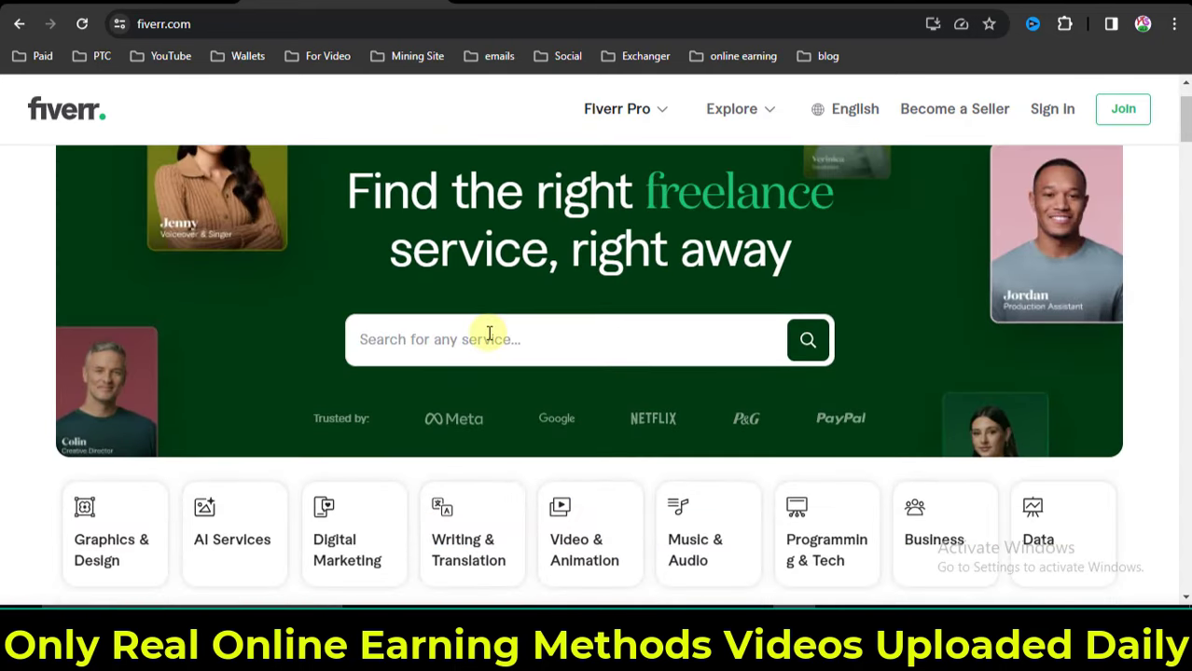
# Search Fiverr for "graphic design" services using the matching suggestion.
pyautogui.click(489, 334)
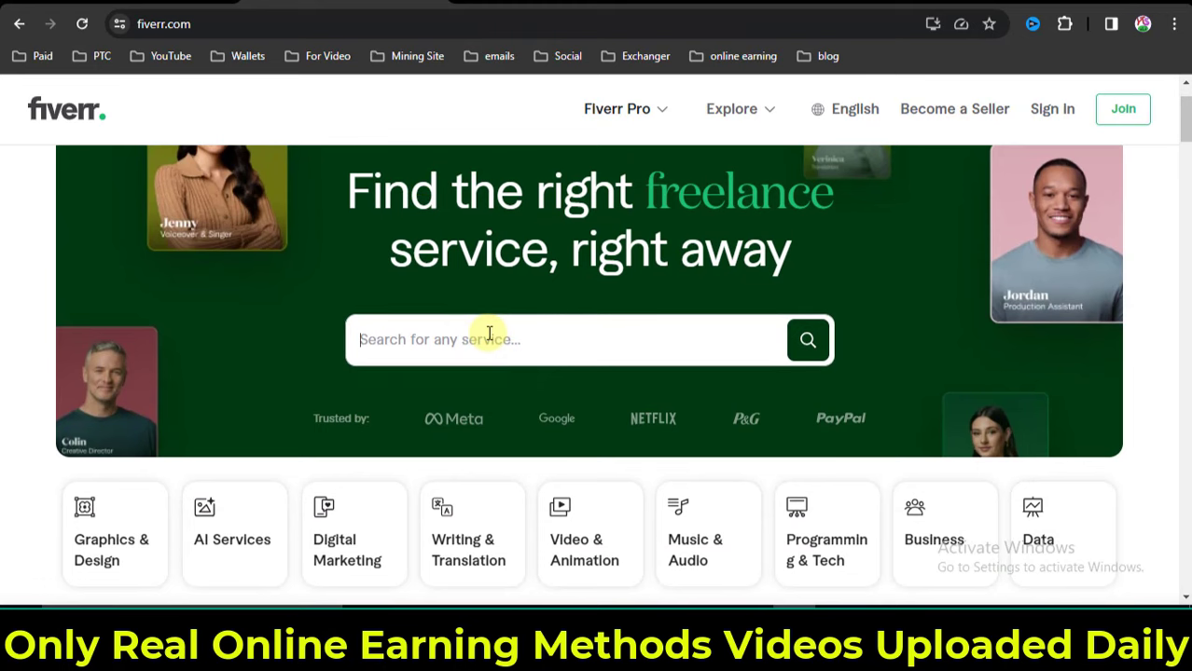
pyautogui.write('graphi')
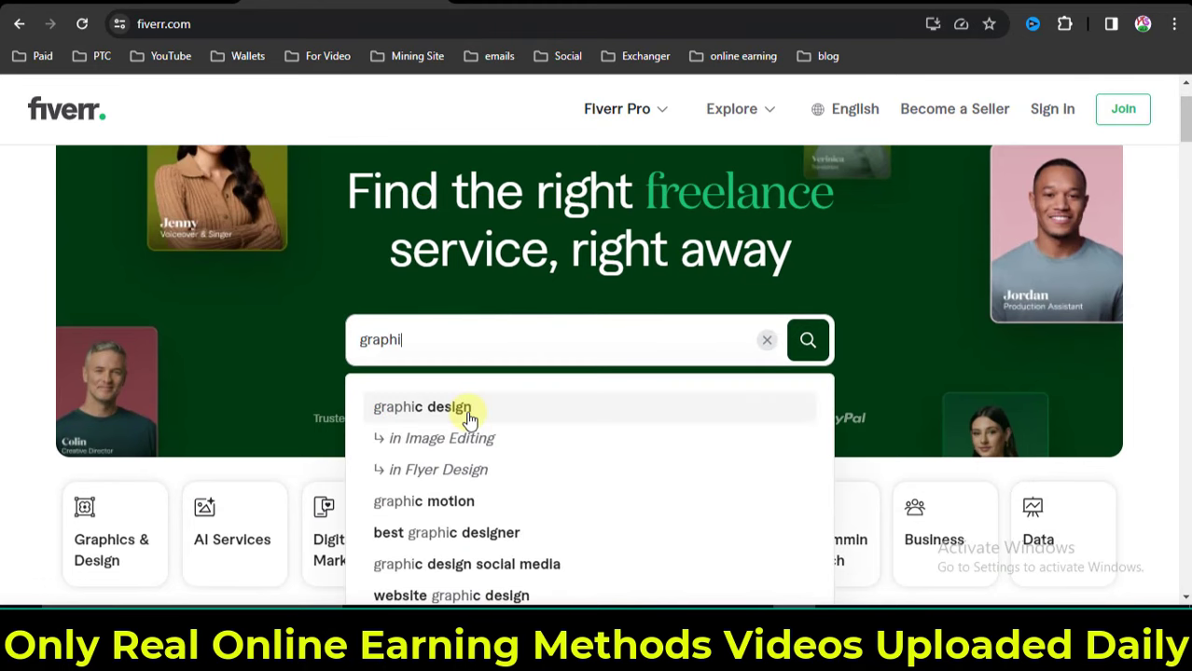
pyautogui.click(466, 408)
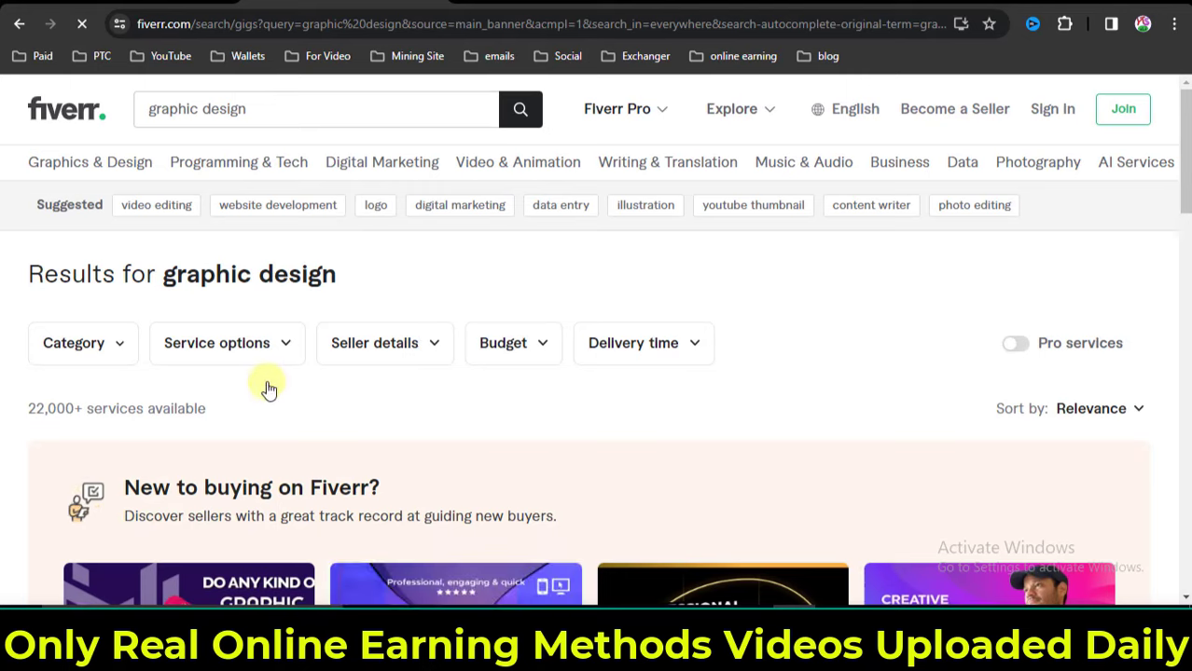
# Examine the graphic design gigs in the search results, comparing their titles, ratings and starting prices.
pyautogui.scroll(-4, 458, 325)
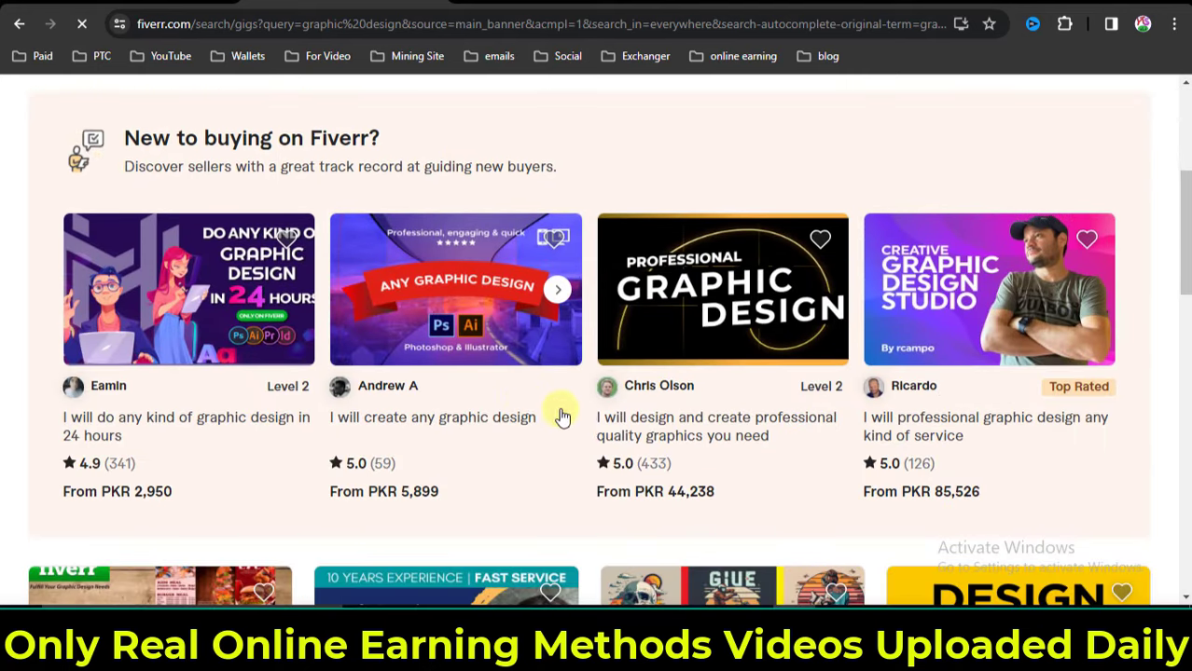
pyautogui.scroll(-1, 299, 390)
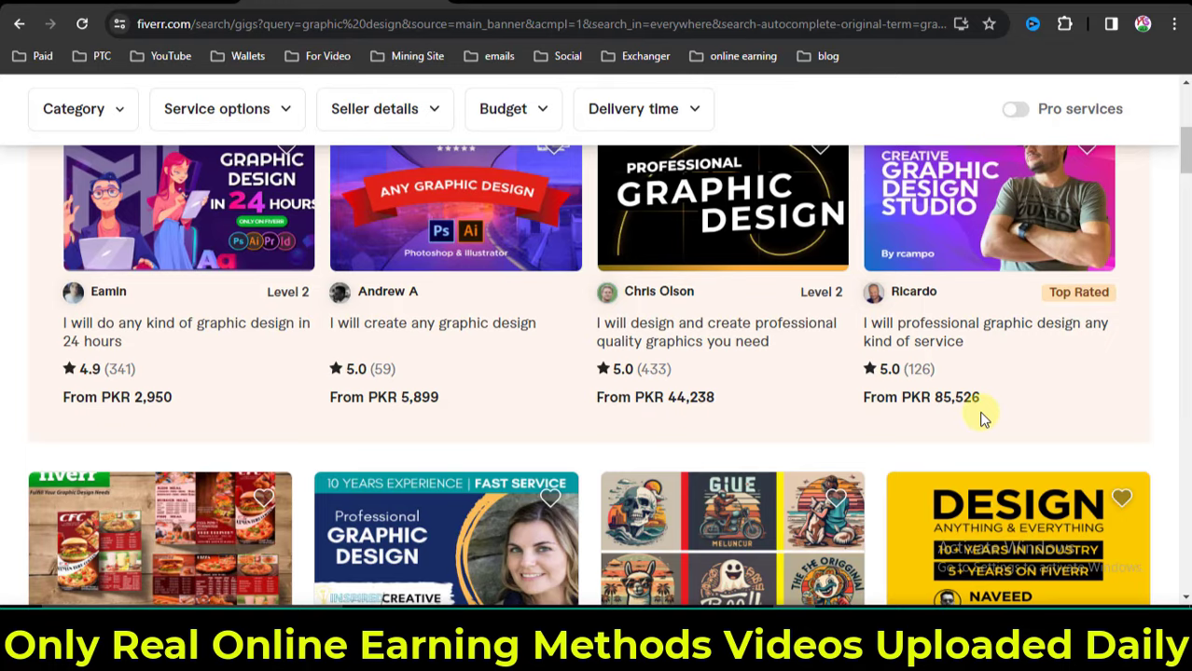
pyautogui.scroll(2, 1053, 410)
pyautogui.scroll(-5, 1110, 387)
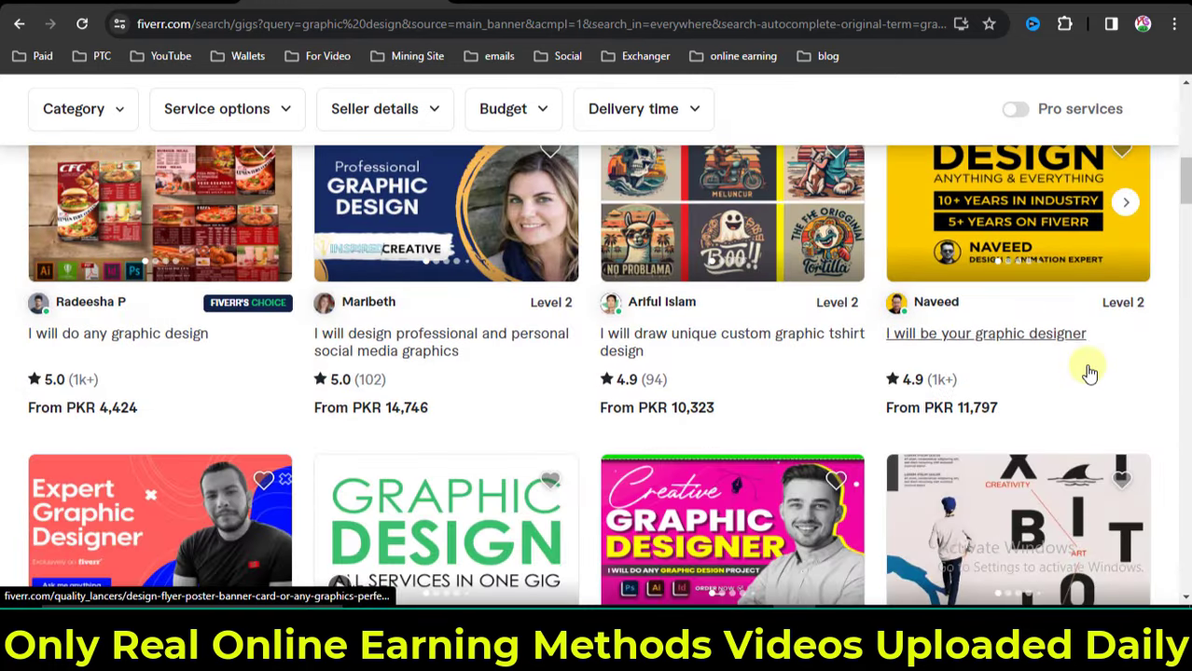
pyautogui.scroll(-3, 1089, 373)
pyautogui.scroll(1, 1089, 373)
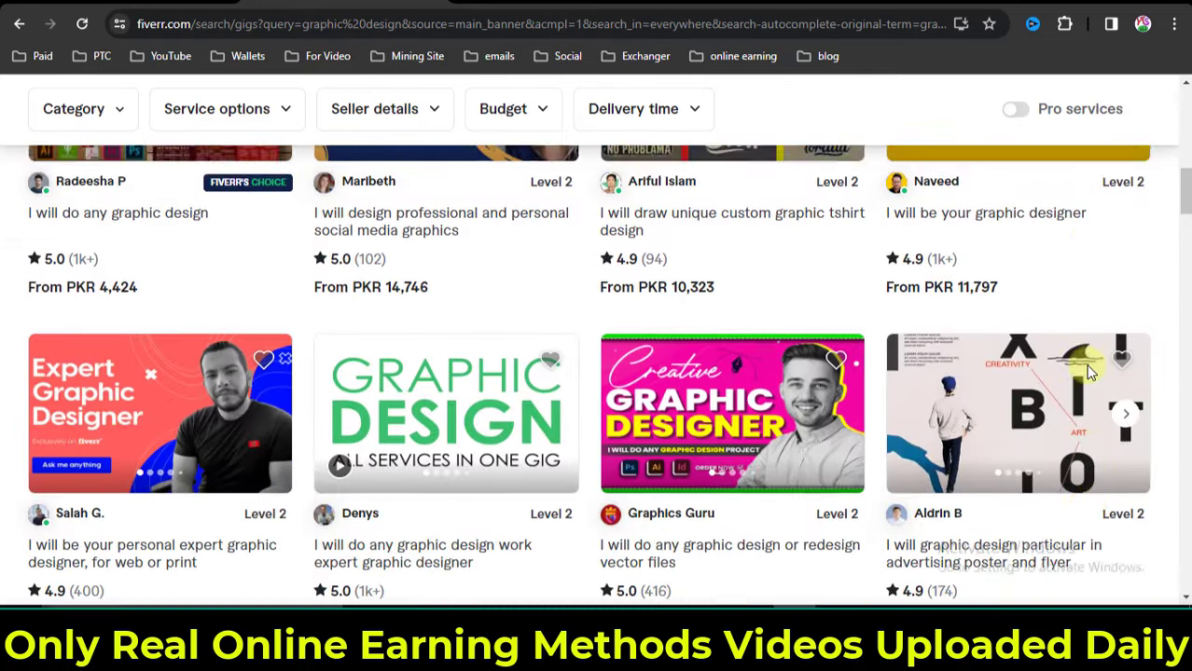
pyautogui.scroll(2, 1090, 373)
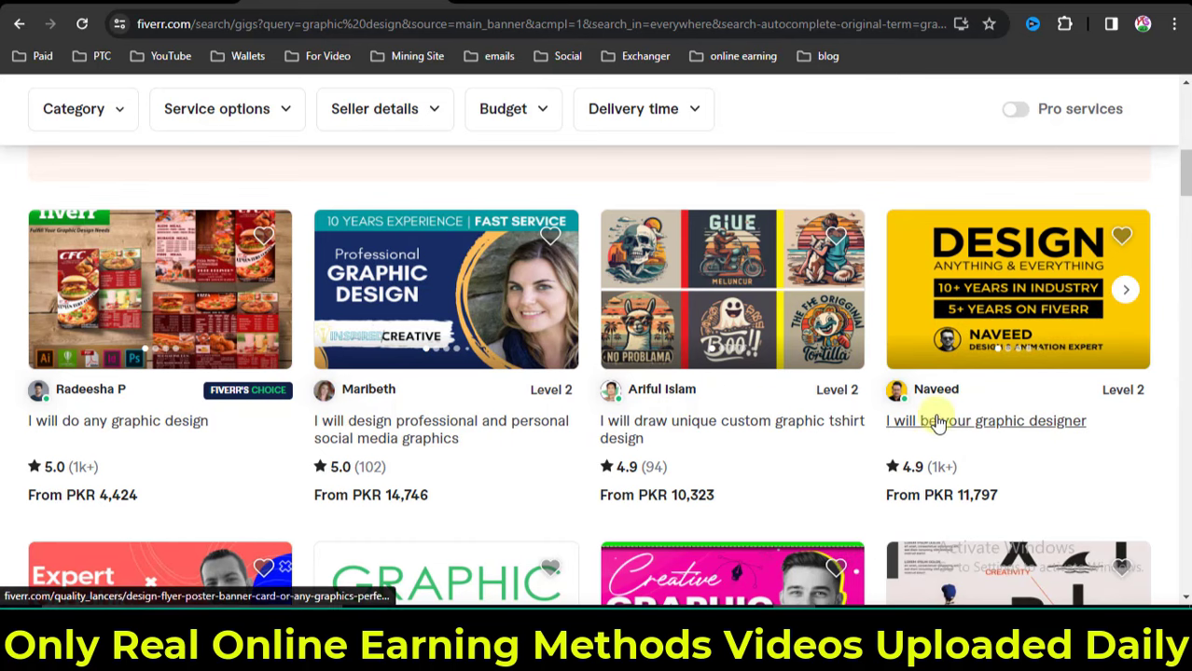
pyautogui.scroll(-2, 1184, 425)
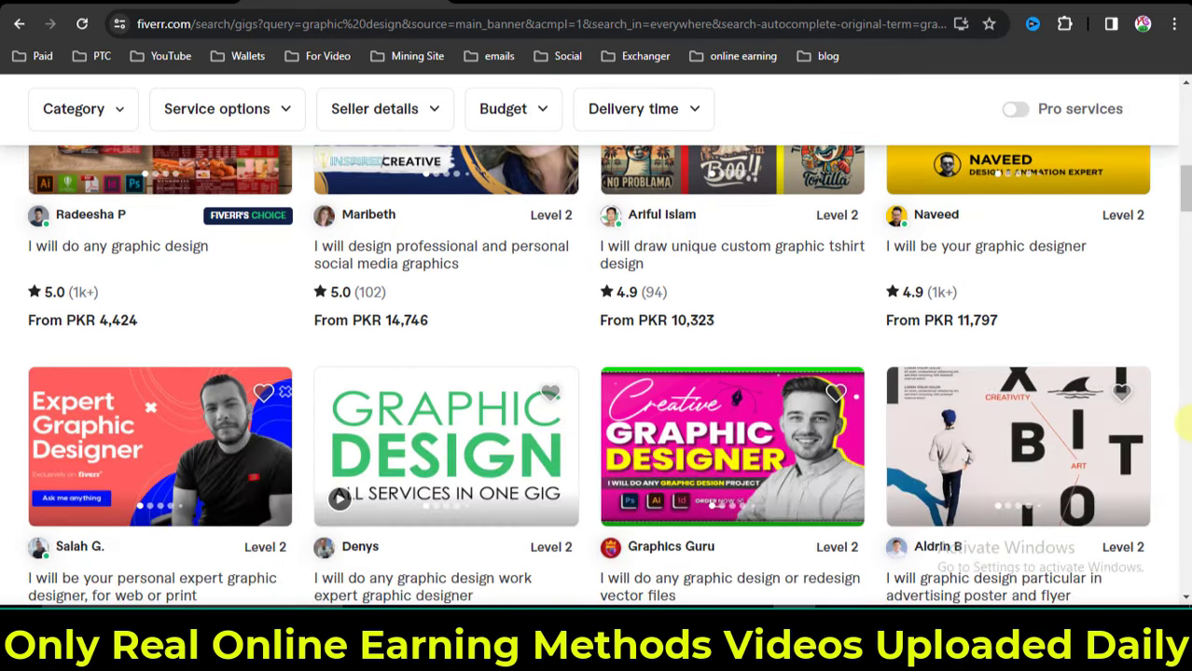
pyautogui.scroll(-2, 1184, 425)
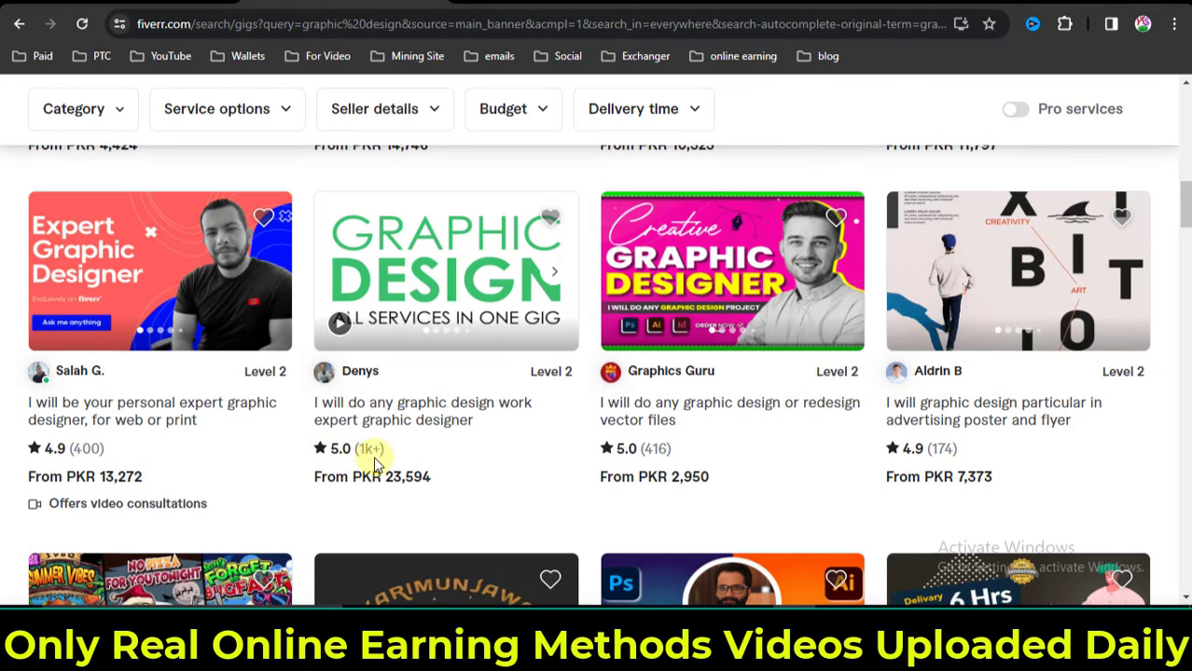
pyautogui.scroll(-4, 375, 459)
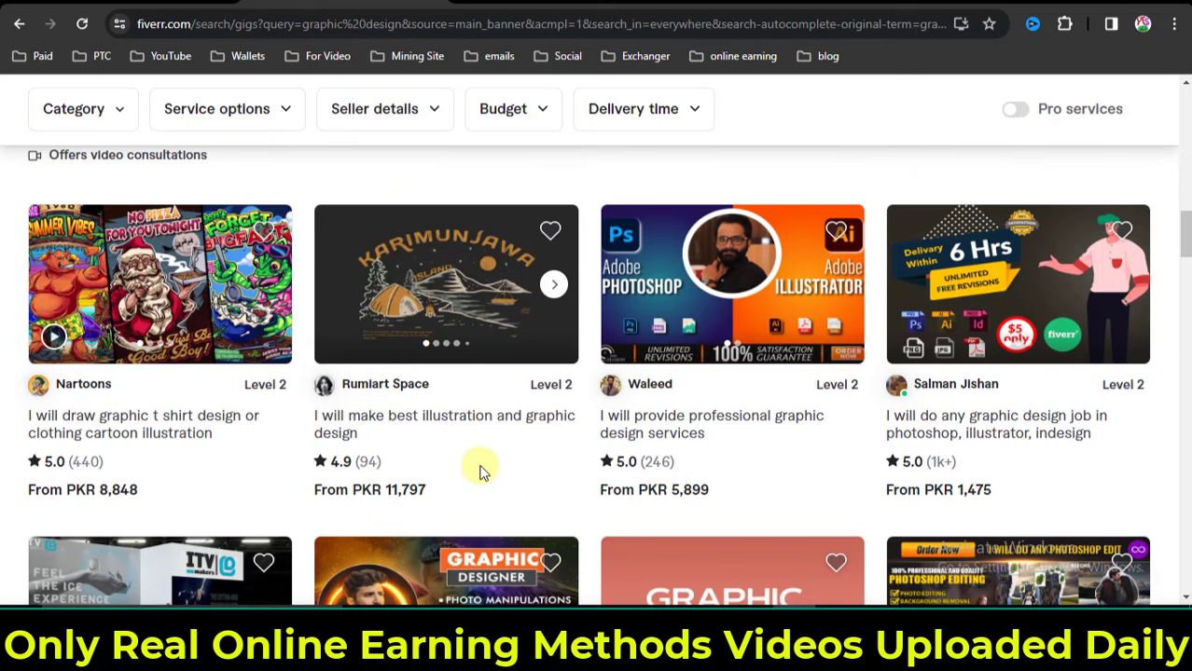
pyautogui.scroll(-7, 478, 471)
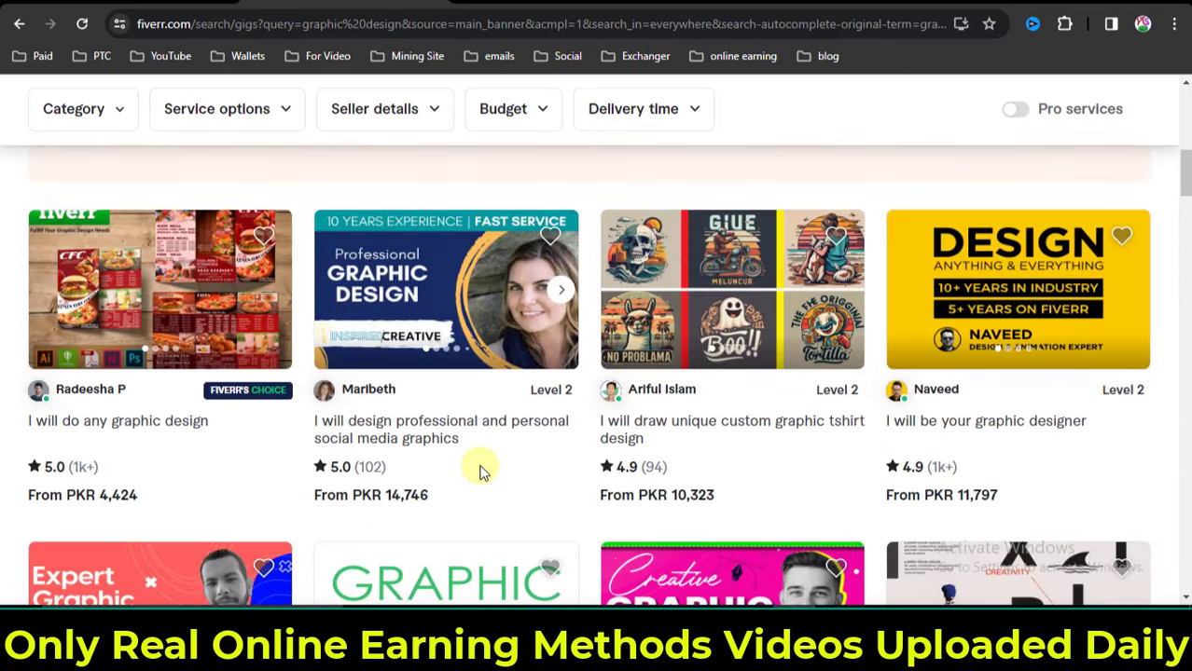
# Open the "I will be your graphic designer" gig and look through its description and the seller's details, including the country.
pyautogui.click(981, 317)
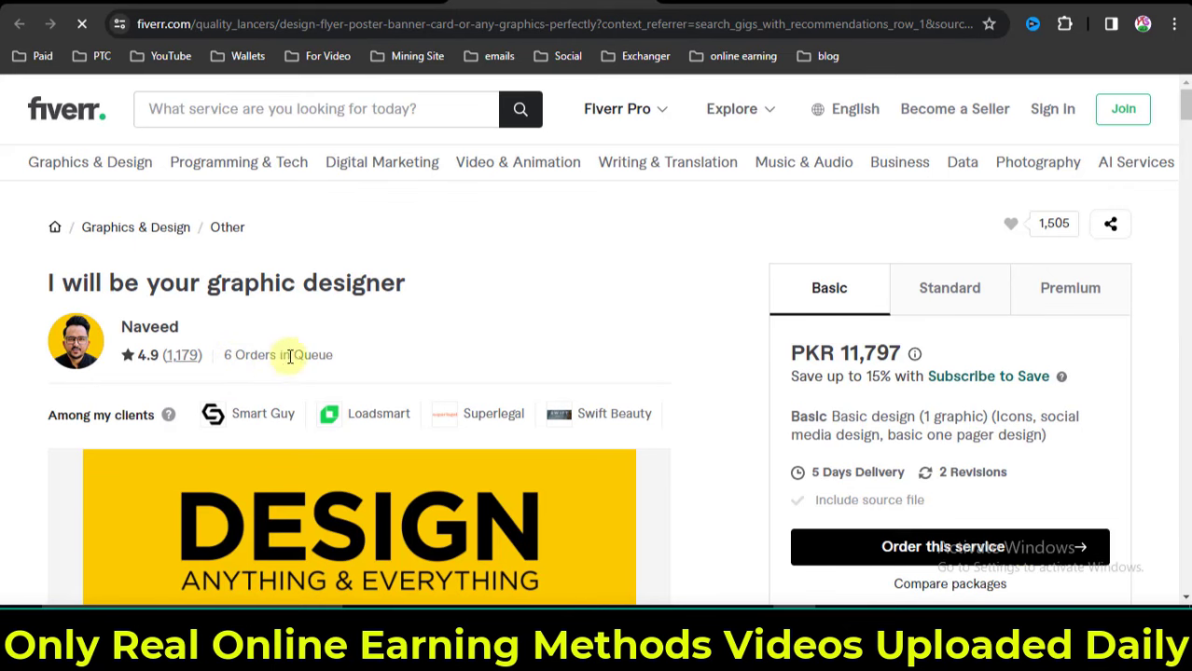
pyautogui.scroll(-10, 601, 386)
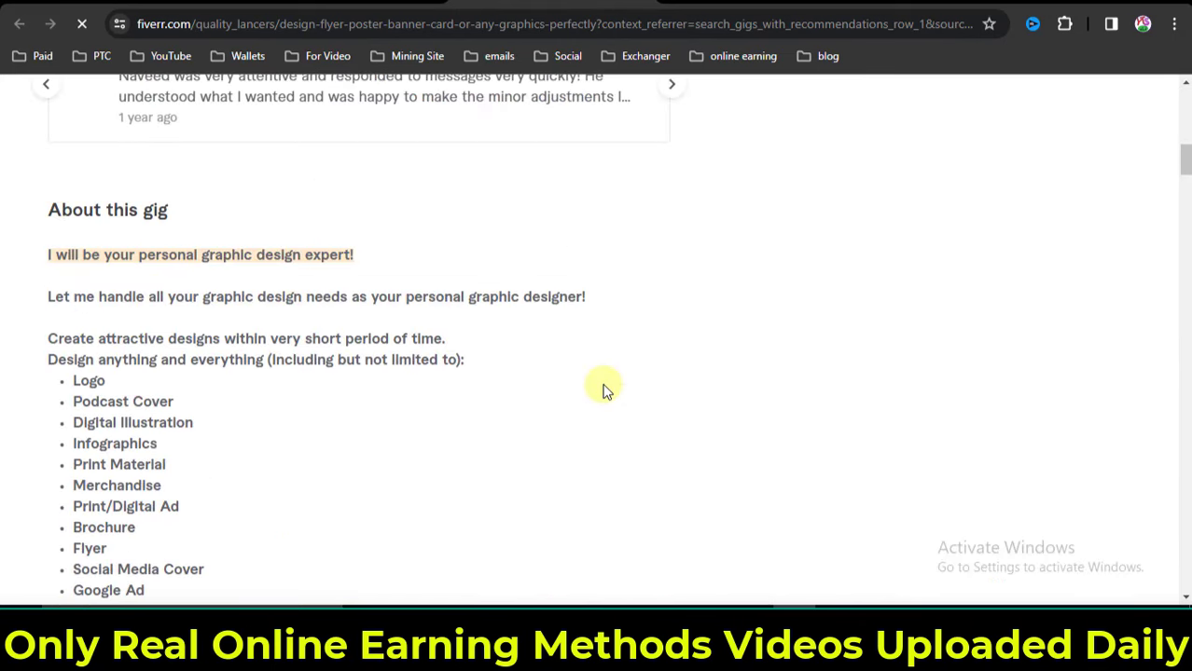
pyautogui.scroll(-10, 602, 386)
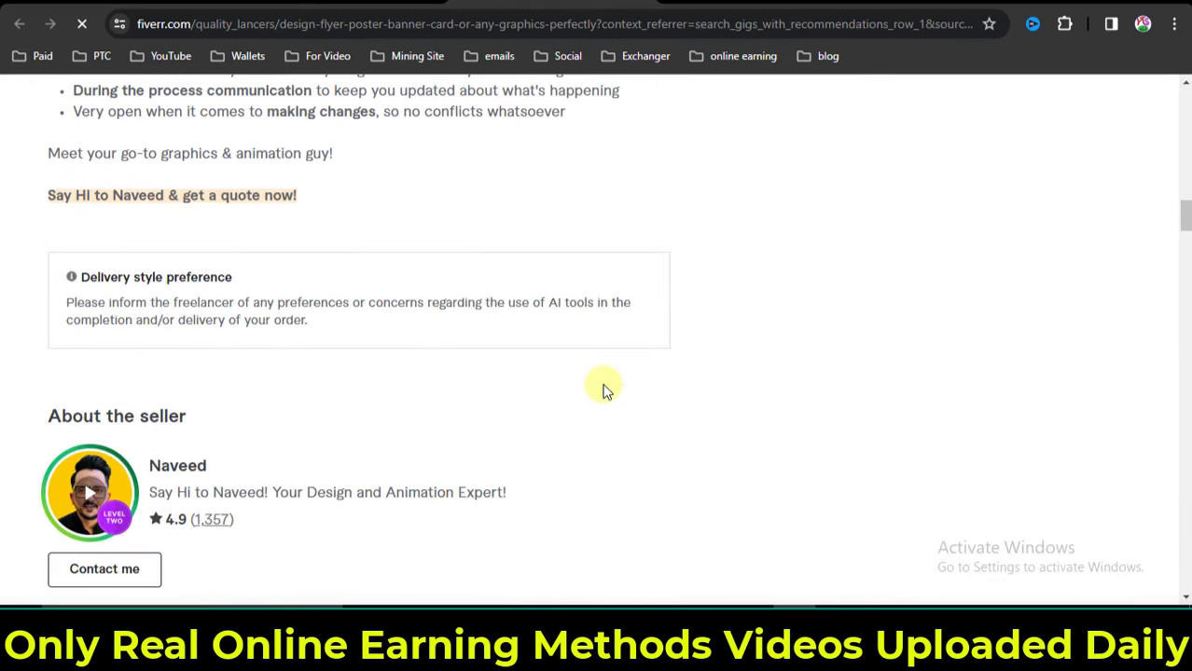
pyautogui.scroll(-3, 601, 386)
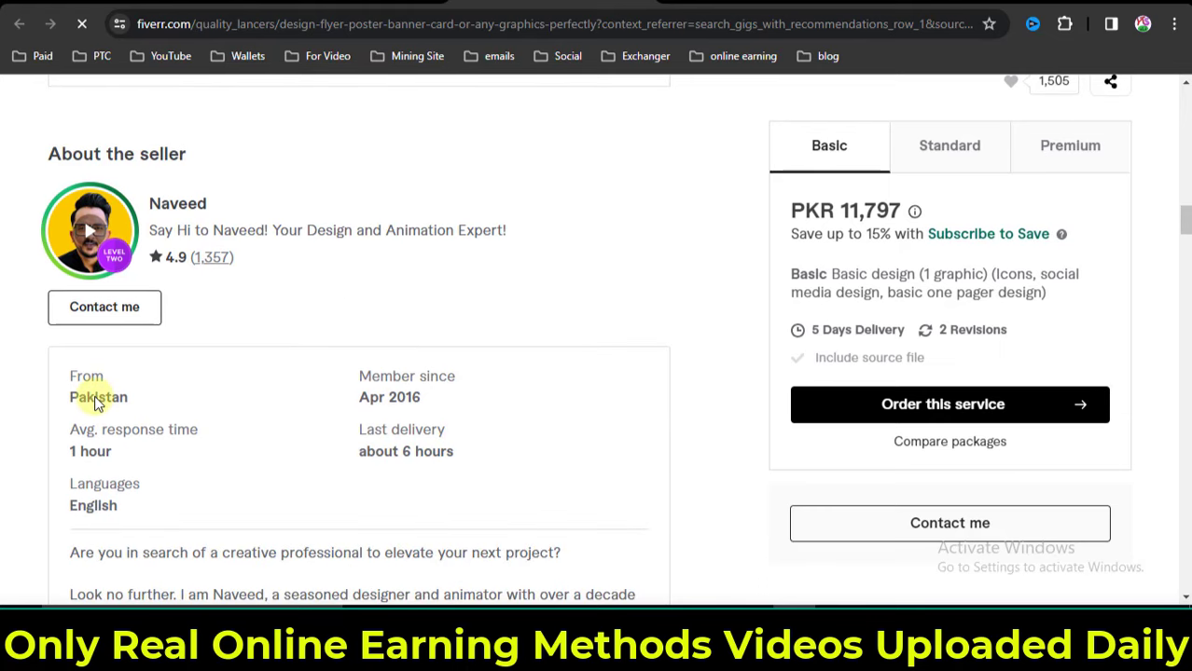
pyautogui.moveTo(66, 397); pyautogui.dragTo(159, 398)
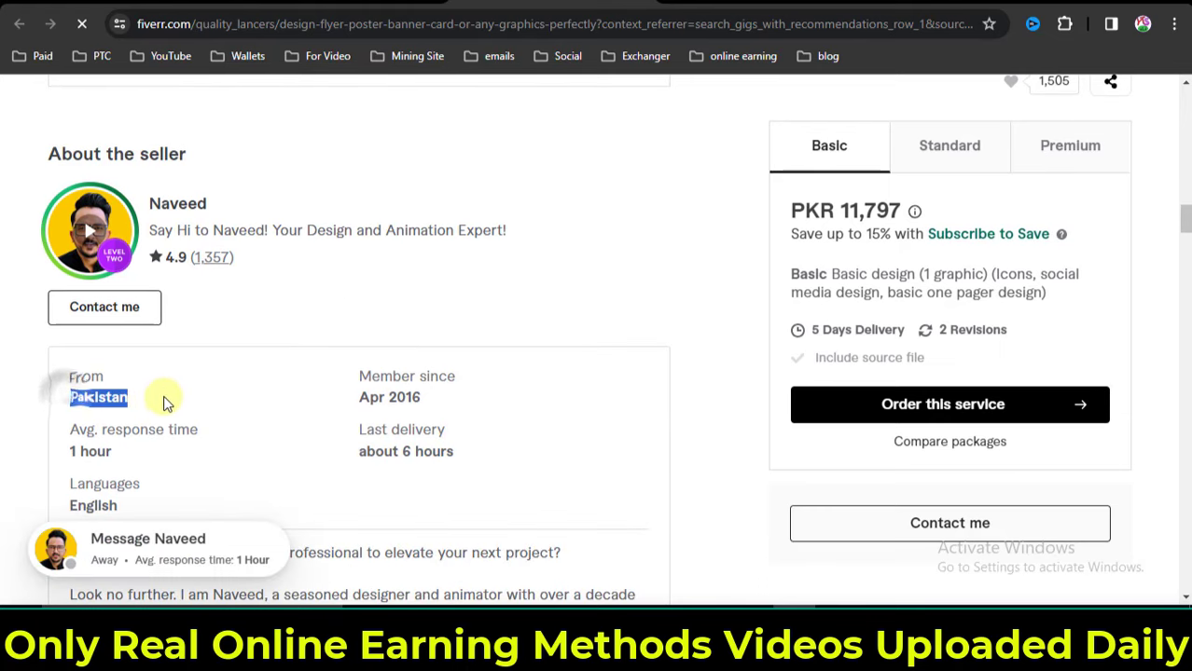
pyautogui.click(233, 396)
pyautogui.scroll(10, 624, 394)
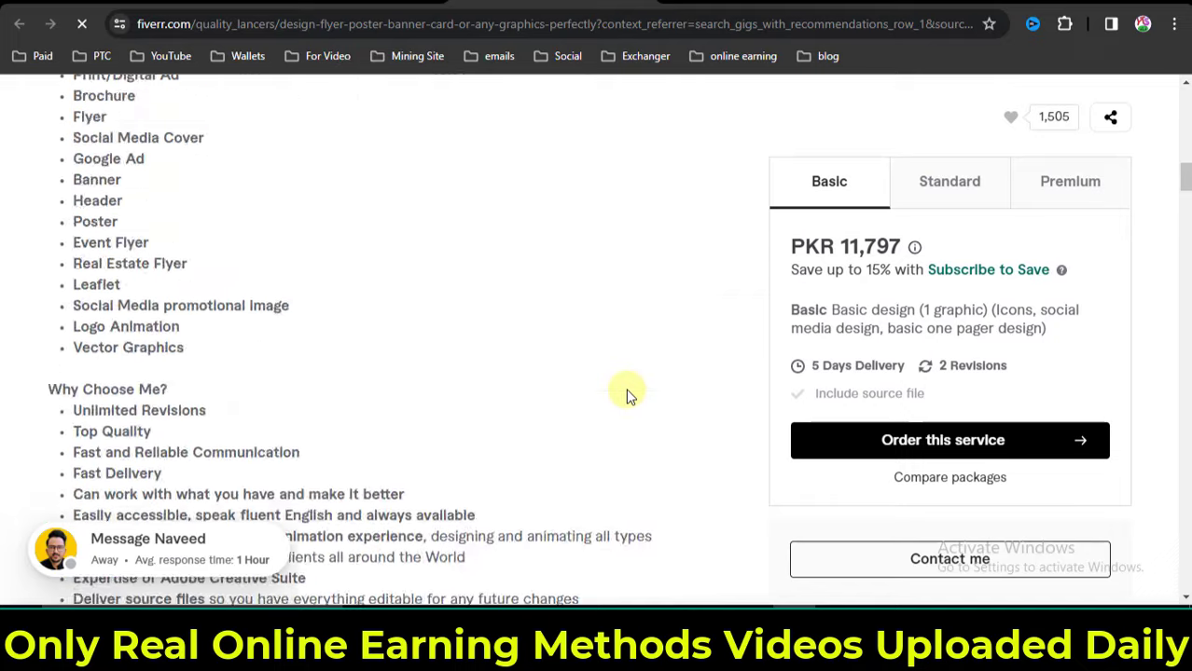
pyautogui.scroll(5, 626, 395)
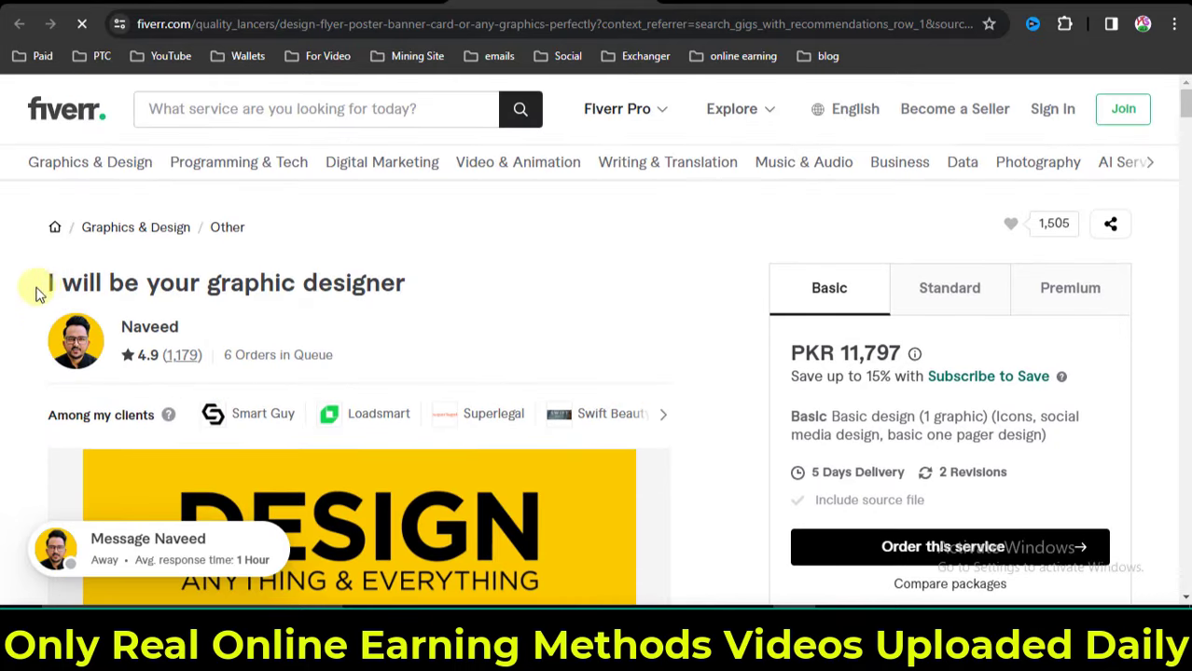
# Copy the gig's title "I will be your graphic designer".
pyautogui.moveTo(43, 285); pyautogui.dragTo(417, 298)
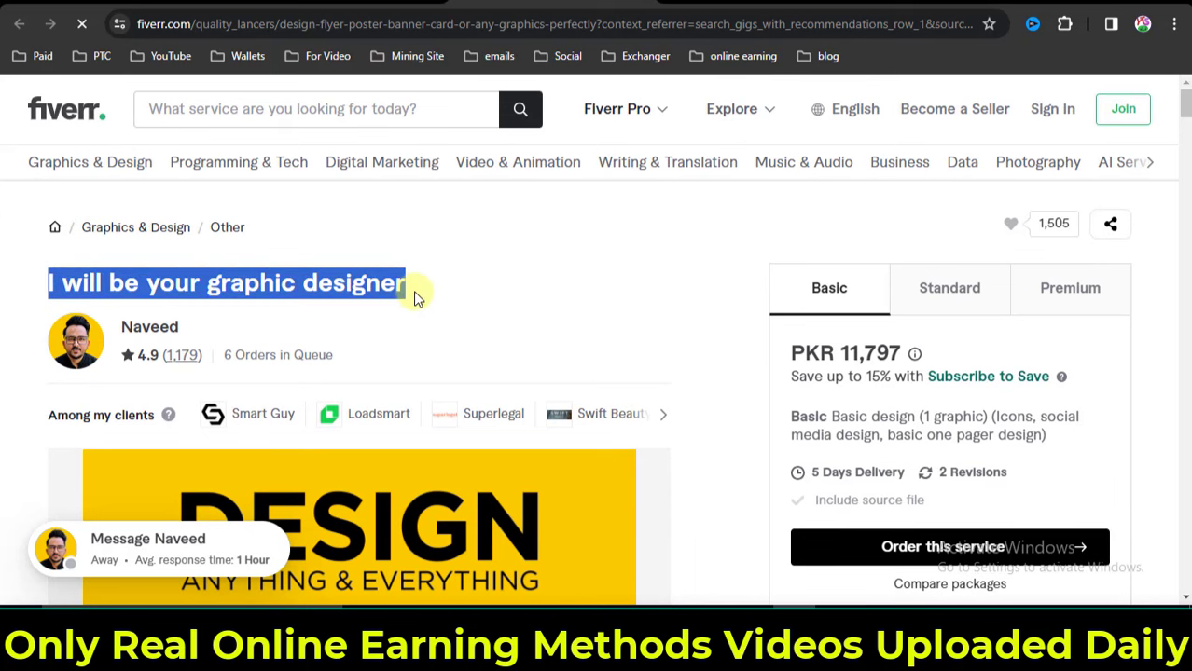
pyautogui.rightClick(357, 283)
pyautogui.click(391, 298)
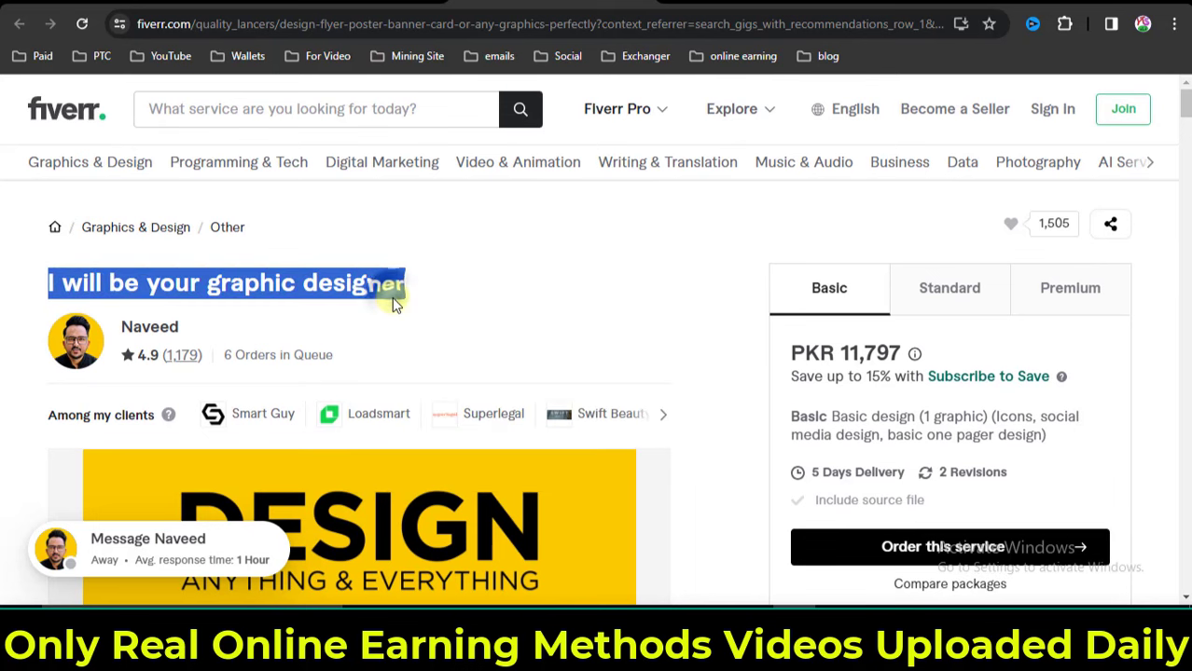
# Switch to Blogger, reopen the untitled draft from the posts list and paste the copied gig title into the post body.
pyautogui.click(844, 604)
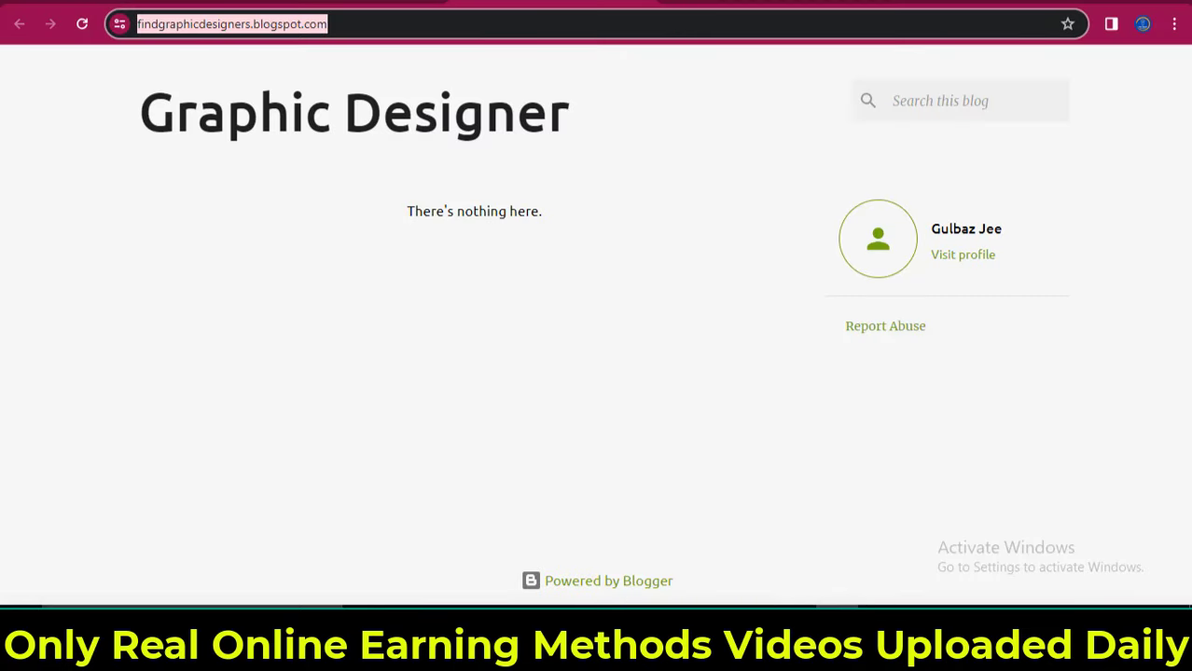
pyautogui.hotkey('alt', 'Tab')
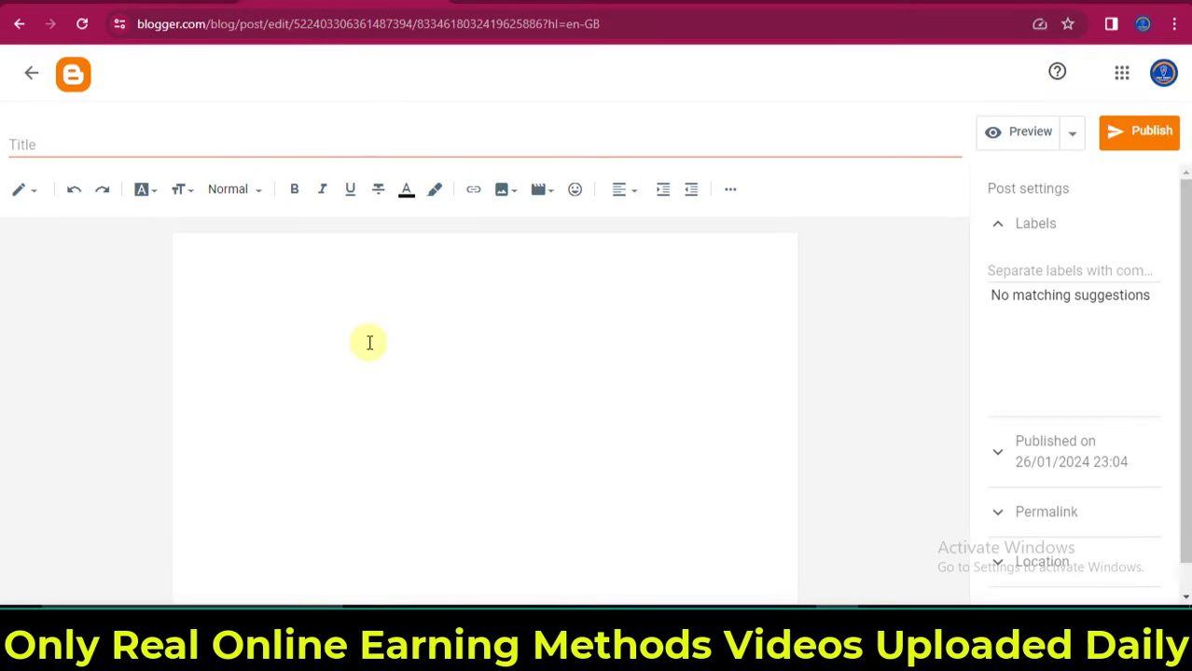
pyautogui.click(32, 75)
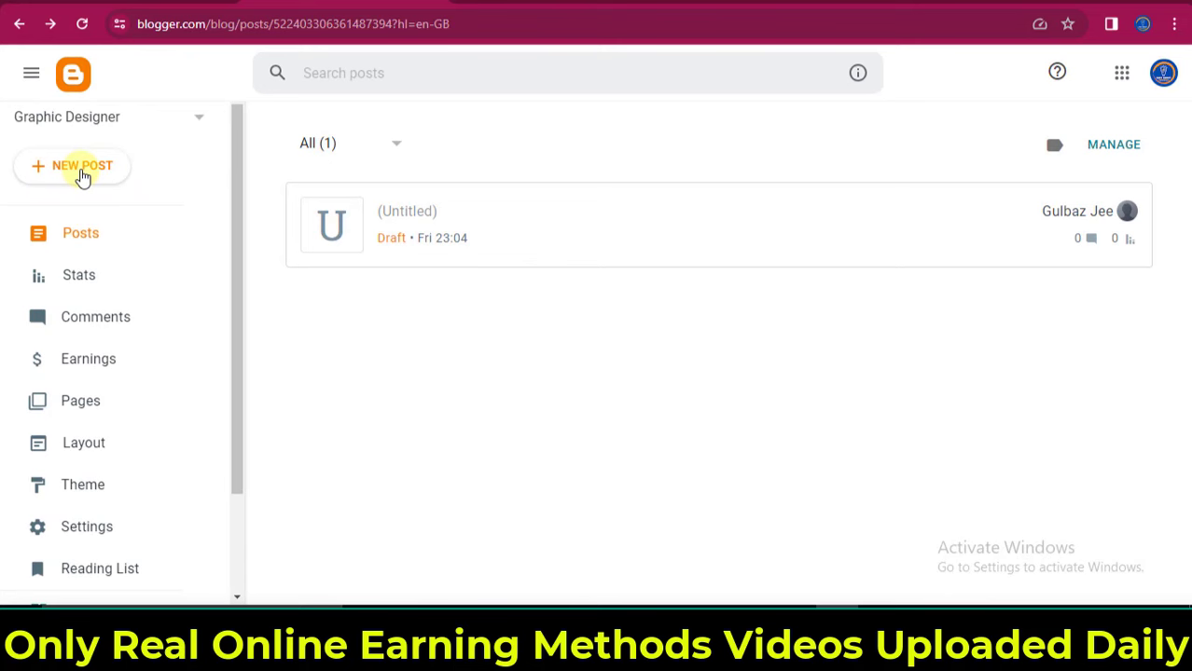
pyautogui.click(528, 226)
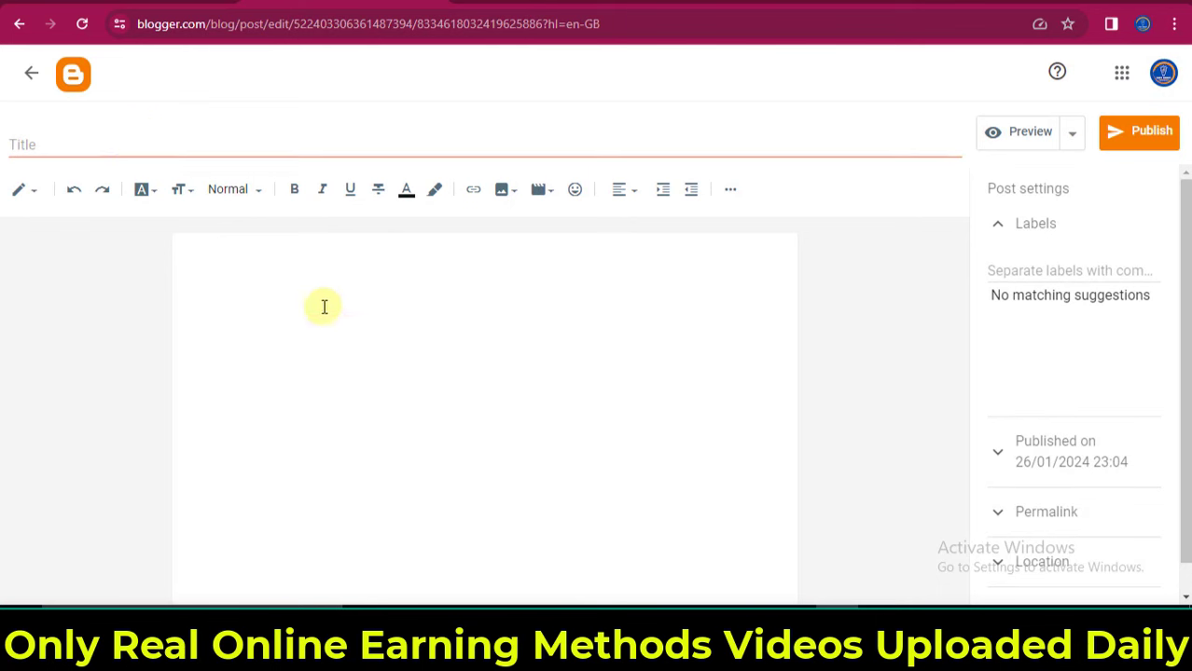
pyautogui.click(273, 286)
pyautogui.rightClick(244, 268)
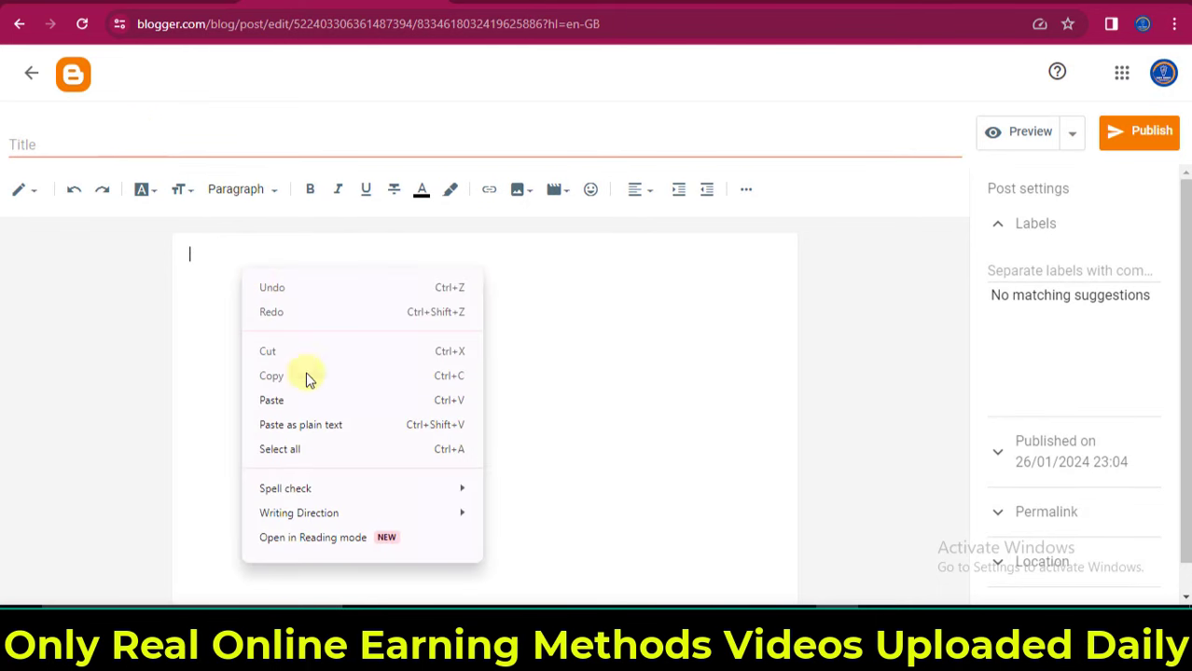
pyautogui.click(305, 401)
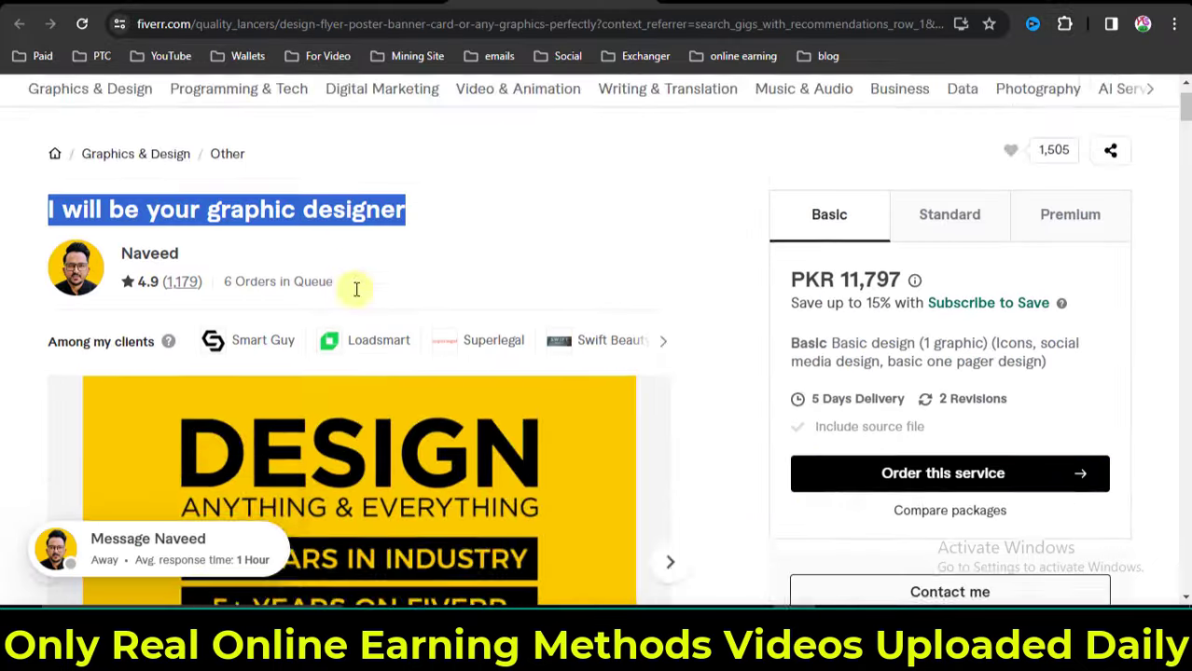
# Back on the Fiverr gig page, copy the description from the "About this gig" heading through the "Meet your go-to graphics & animation guy!" line.
pyautogui.scroll(-3, 354, 291)
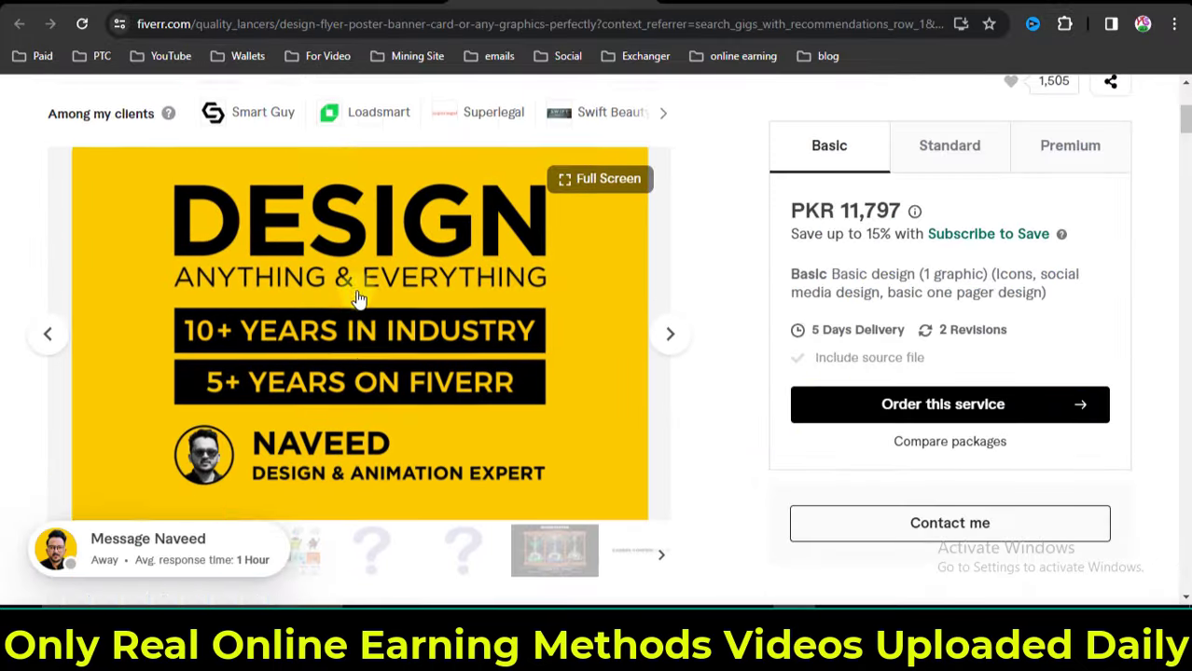
pyautogui.scroll(3, 357, 295)
pyautogui.scroll(-1, 10, 324)
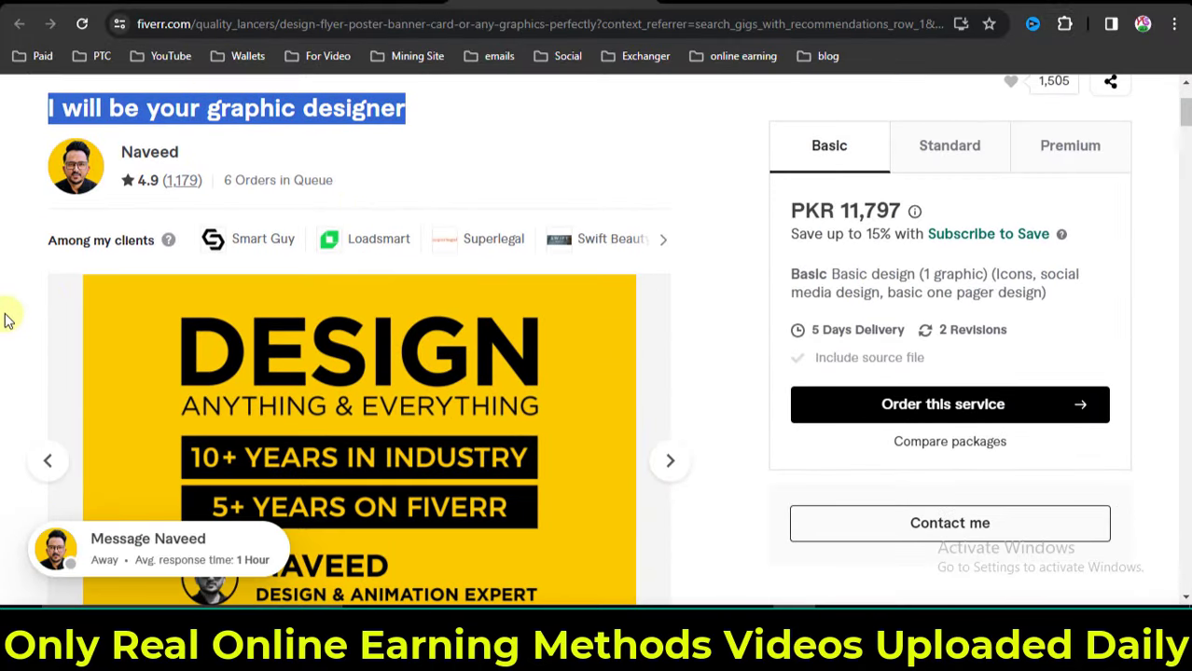
pyautogui.scroll(-3, 333, 314)
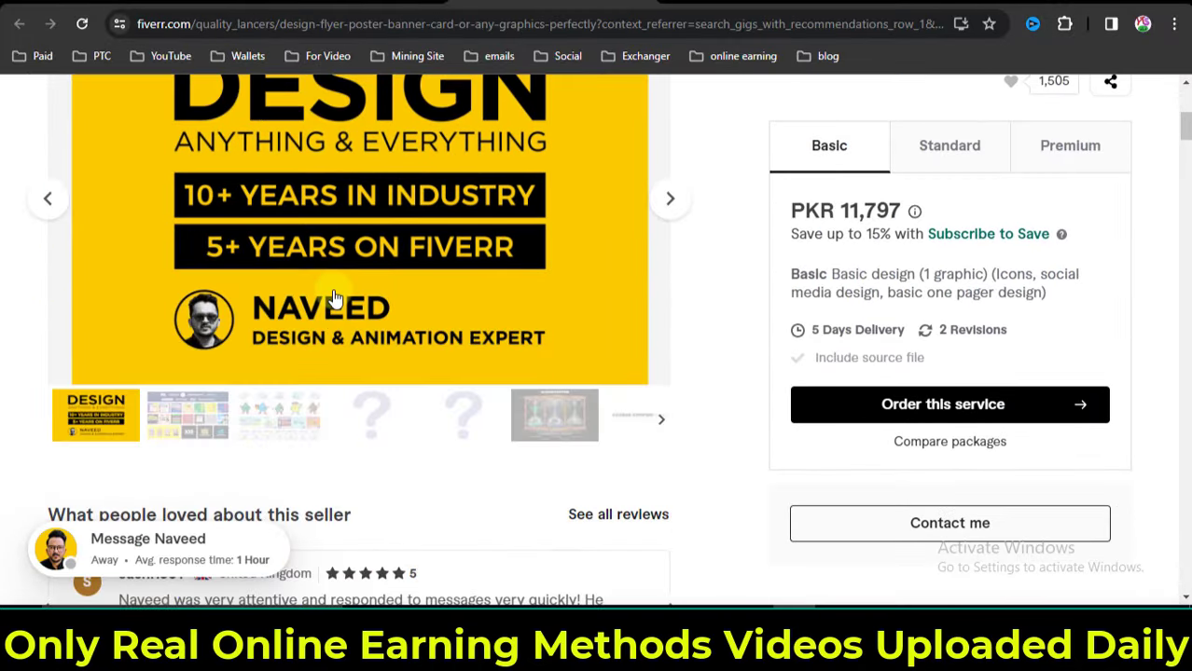
pyautogui.scroll(-2, 333, 299)
pyautogui.scroll(-3, 266, 299)
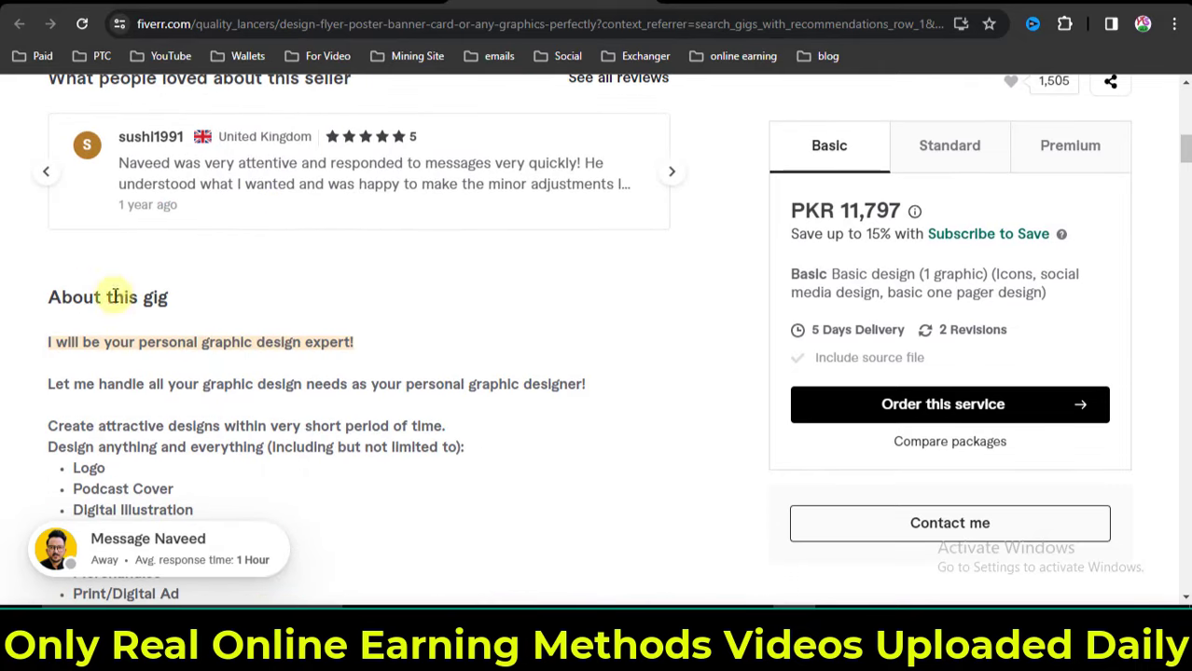
pyautogui.moveTo(51, 299); pyautogui.dragTo(285, 328)
pyautogui.scroll(5, 487, 243)
pyautogui.rightClick(285, 329)
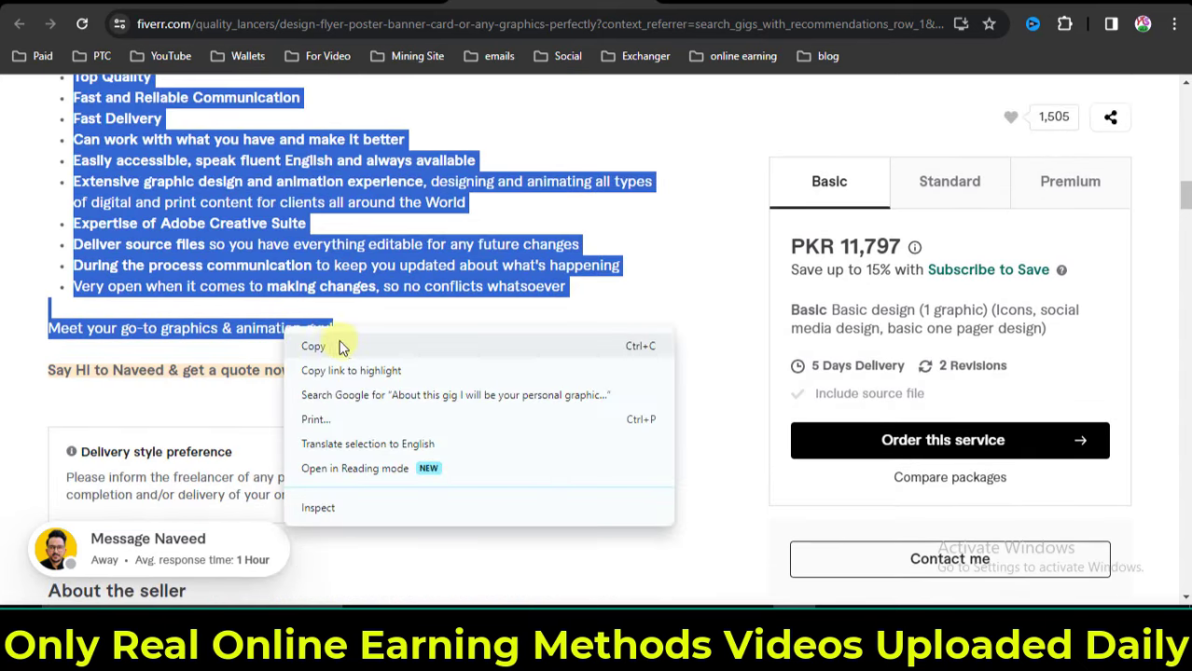
pyautogui.click(315, 343)
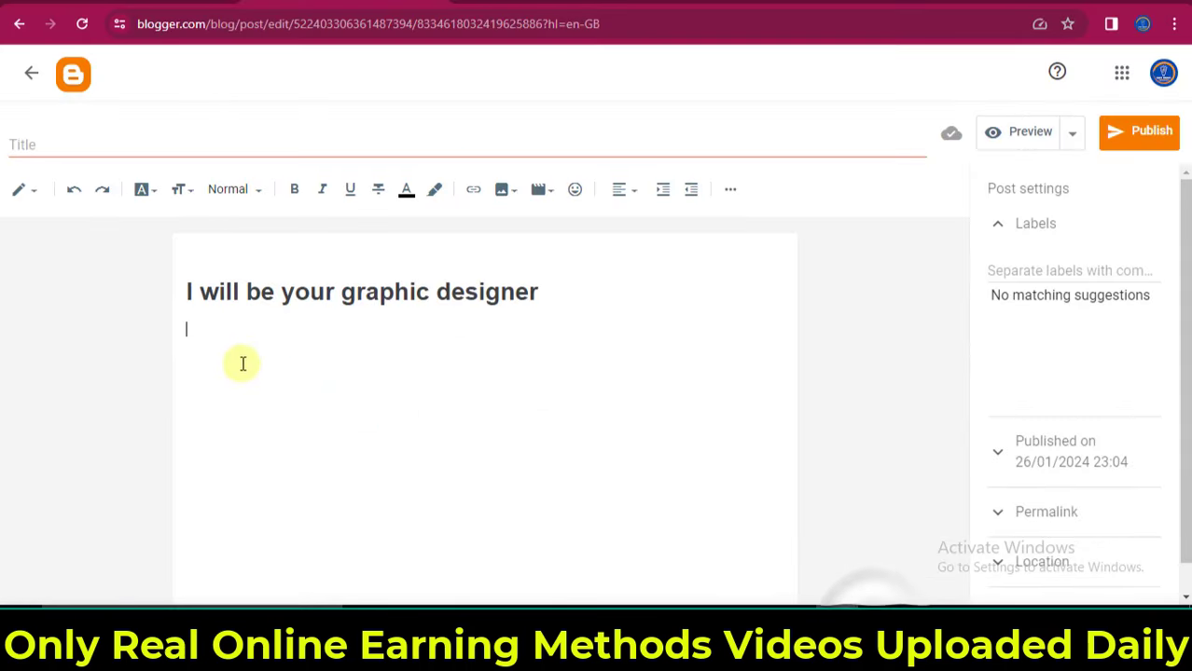
# Paste the copied gig description below the heading in the Blogger draft and check the inserted text.
pyautogui.rightClick(240, 362)
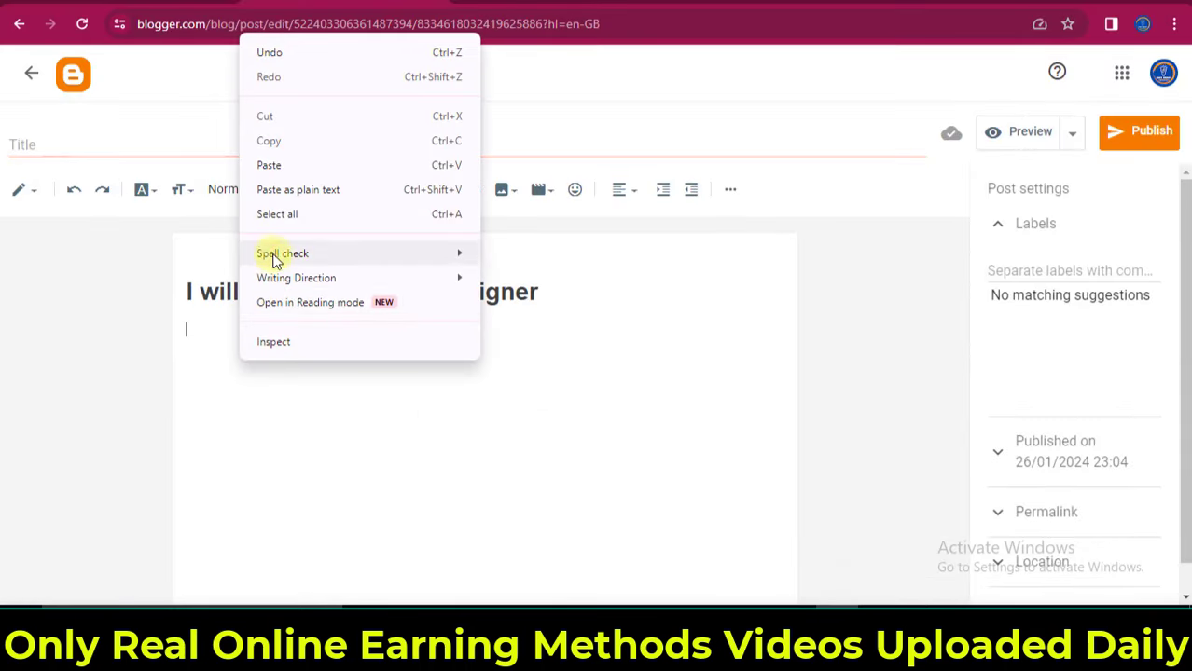
pyautogui.click(277, 165)
pyautogui.scroll(2, 446, 471)
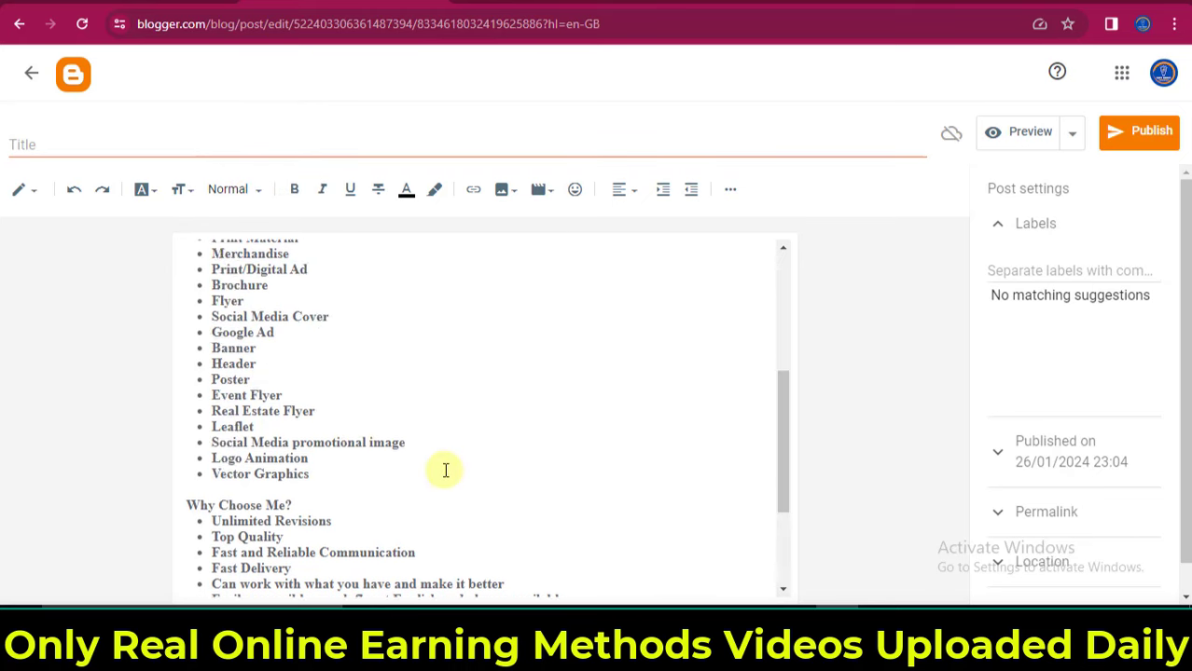
# Remove the "About this gig" heading text from the draft and leave blank lines below the "I will be your graphic designer" heading.
pyautogui.scroll(3, 444, 470)
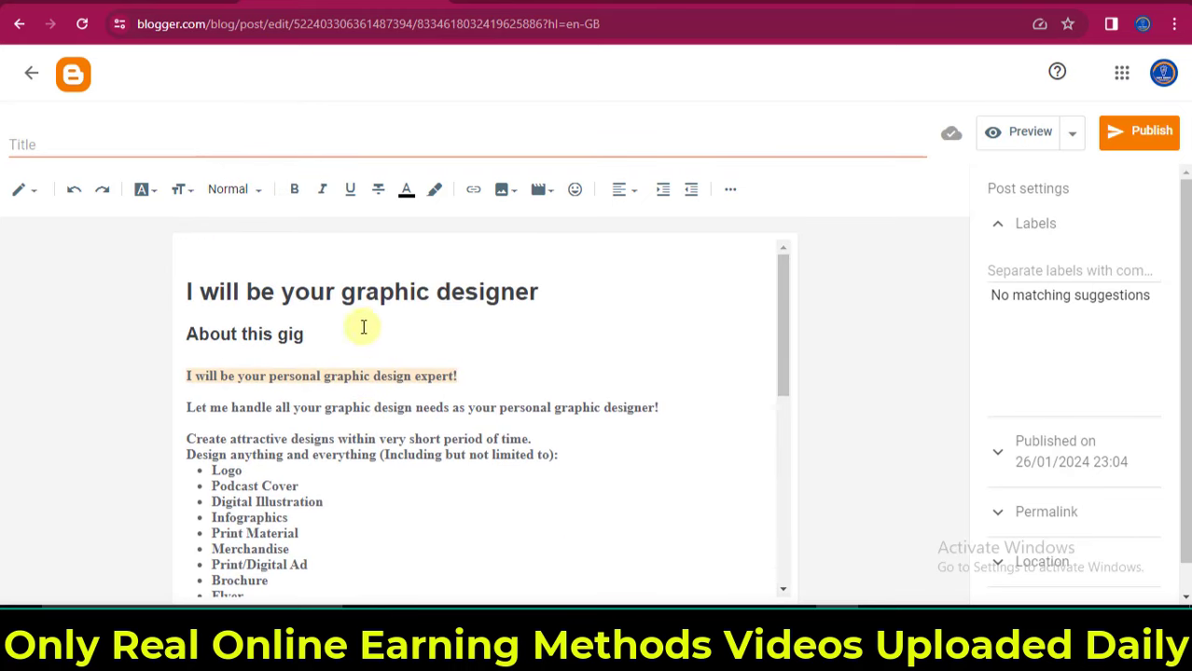
pyautogui.moveTo(308, 335); pyautogui.dragTo(187, 333)
pyautogui.press('Return')
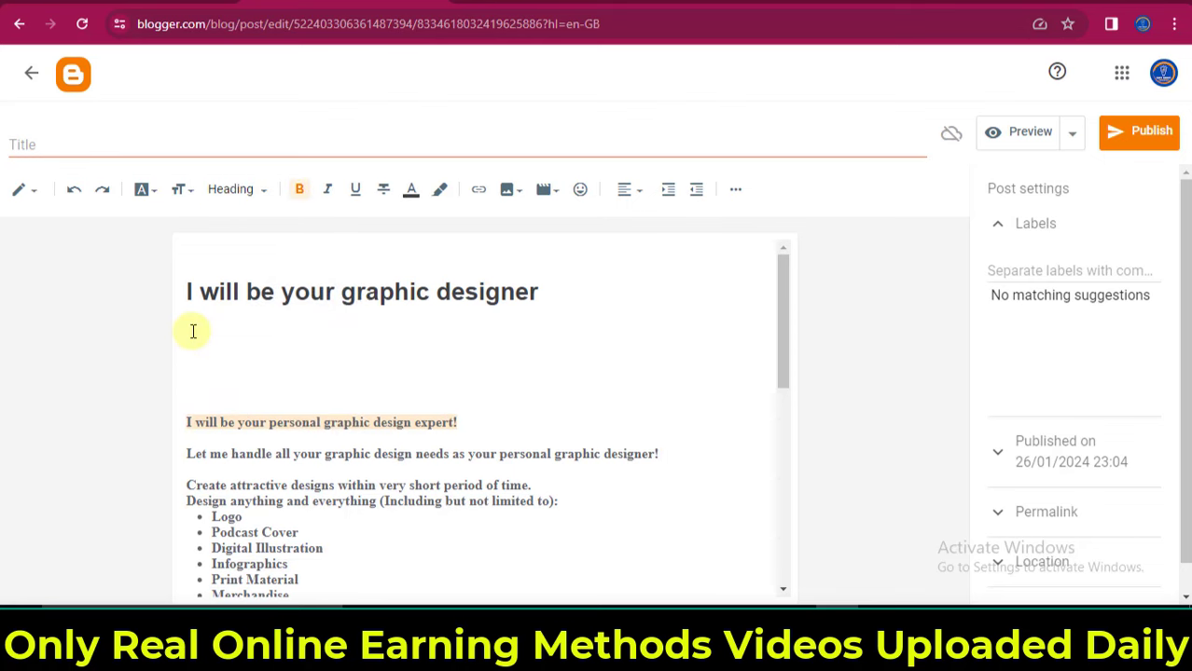
pyautogui.click(192, 331)
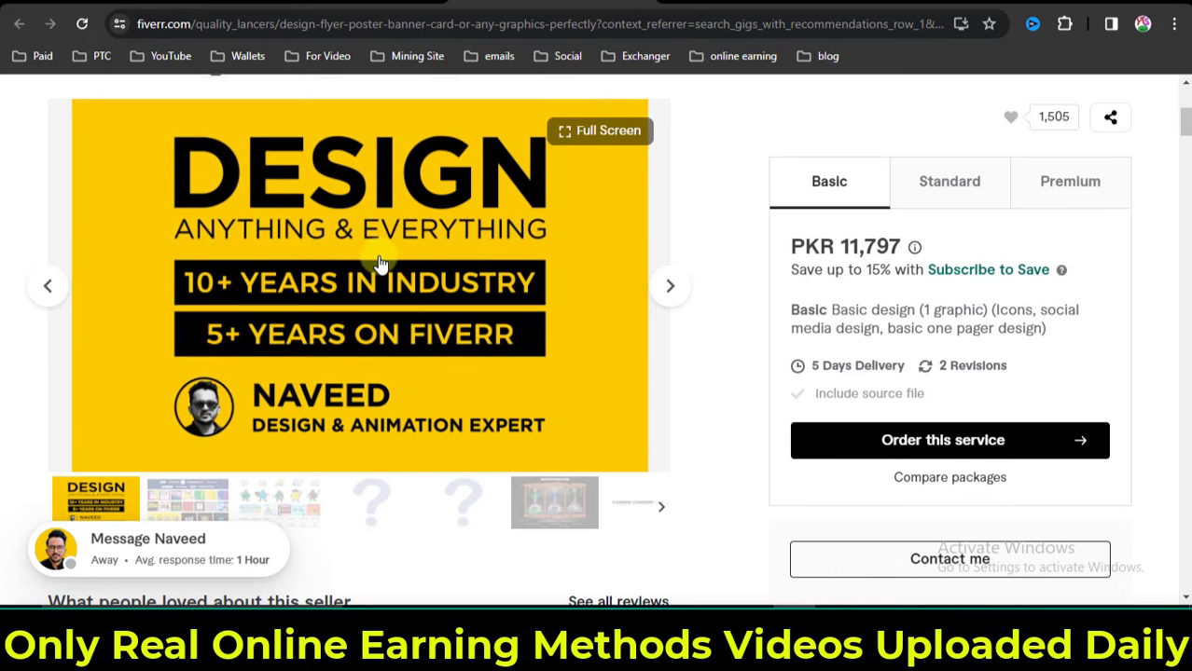
# On the Fiverr gig page, save the yellow gig image to the Desktop as design-flyer-poster-banner-card-or-any-graphics-perfectly in PNG format.
pyautogui.rightClick(379, 264)
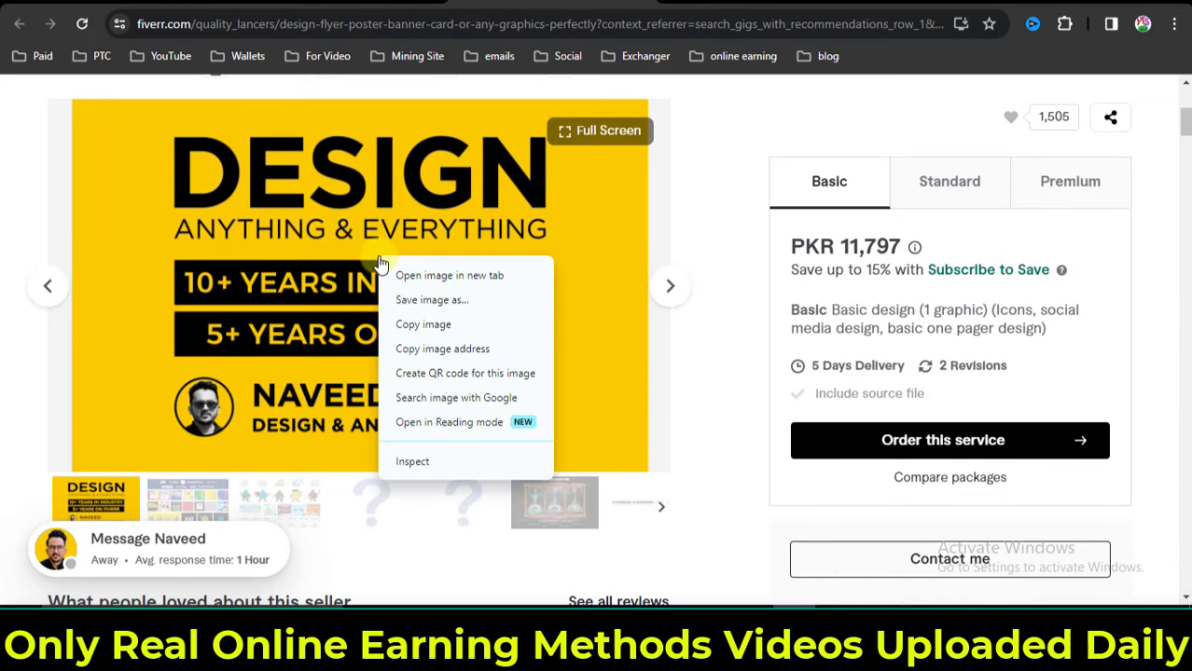
pyautogui.click(412, 299)
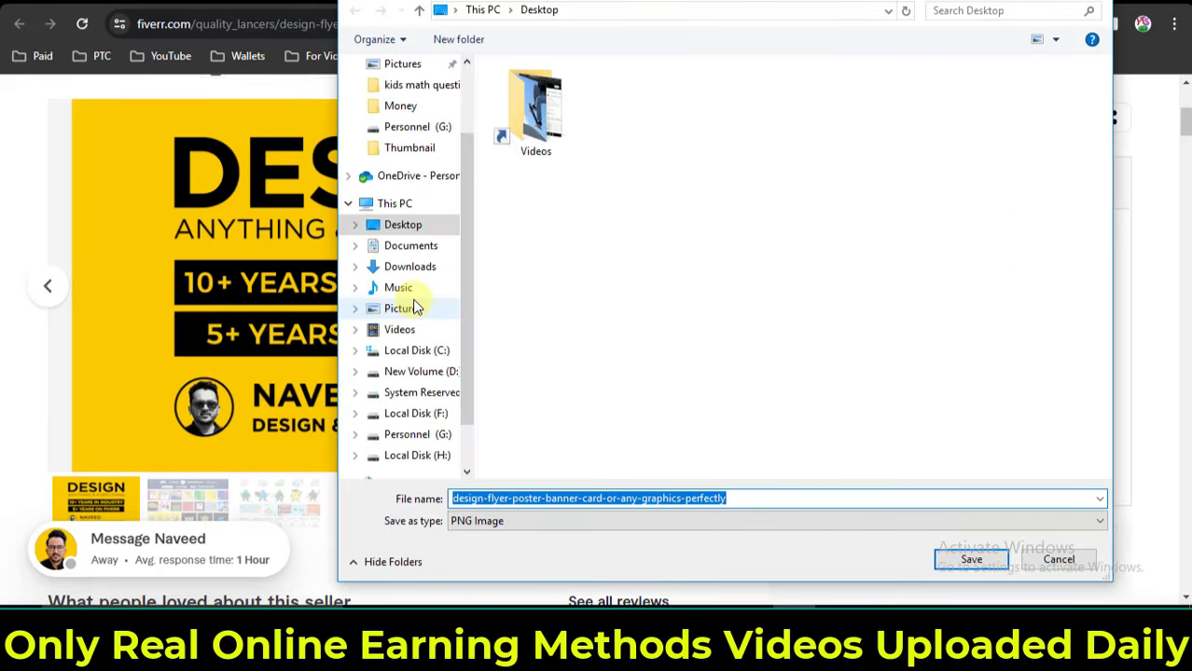
pyautogui.click(971, 559)
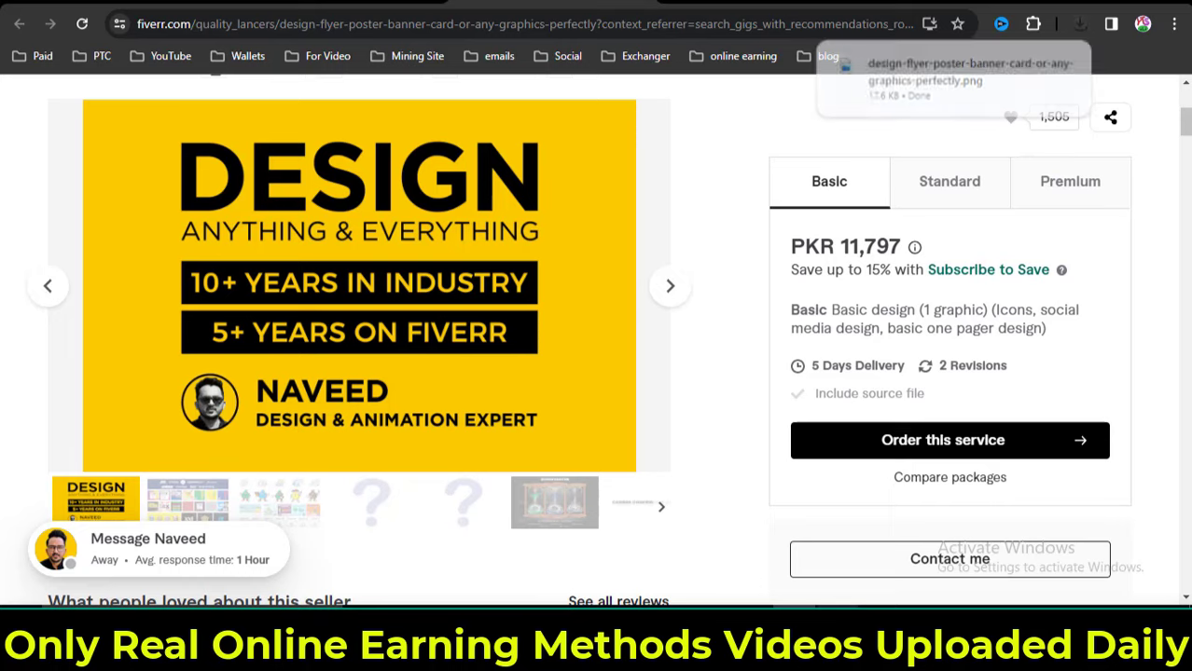
# Back in the Blogger draft, upload design-flyer-poster-banner-card-or-any-graphics-perfectly from the Desktop and insert it below the main heading.
pyautogui.hotkey('alt', 'Tab')
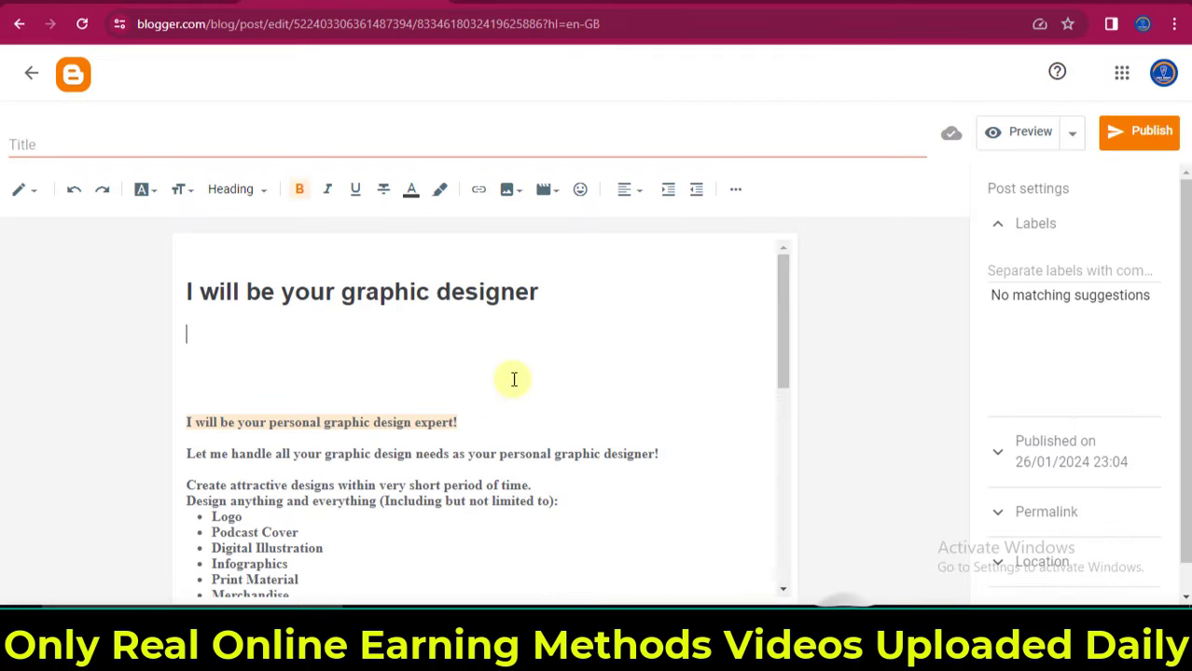
pyautogui.click(509, 192)
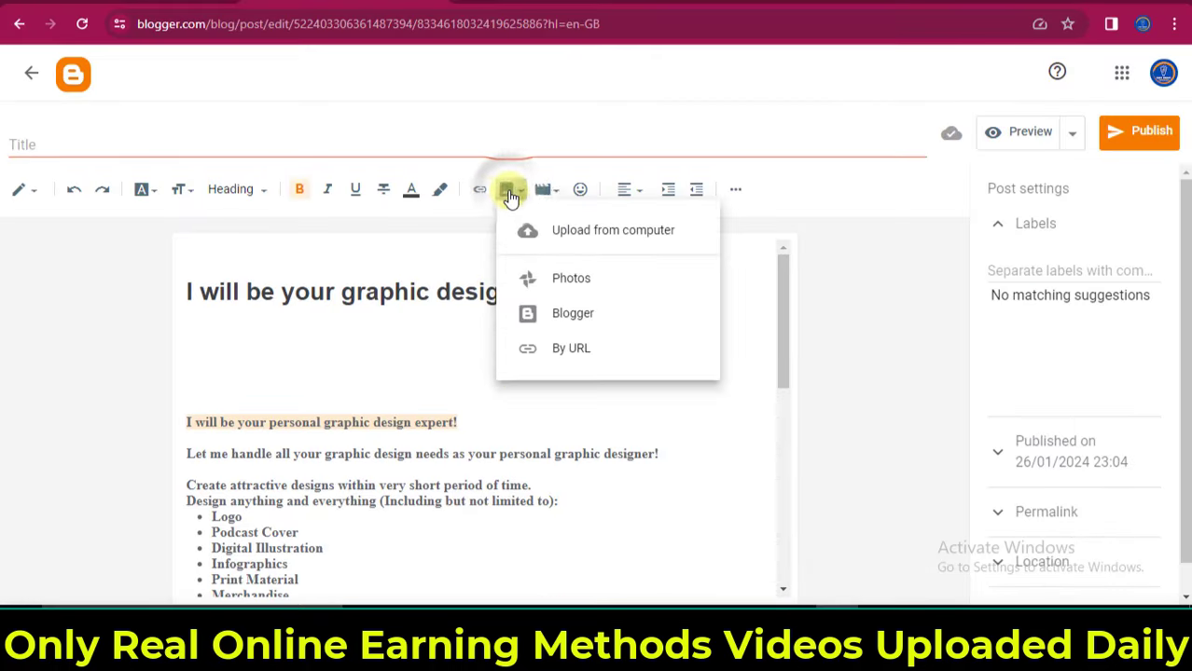
pyautogui.click(582, 233)
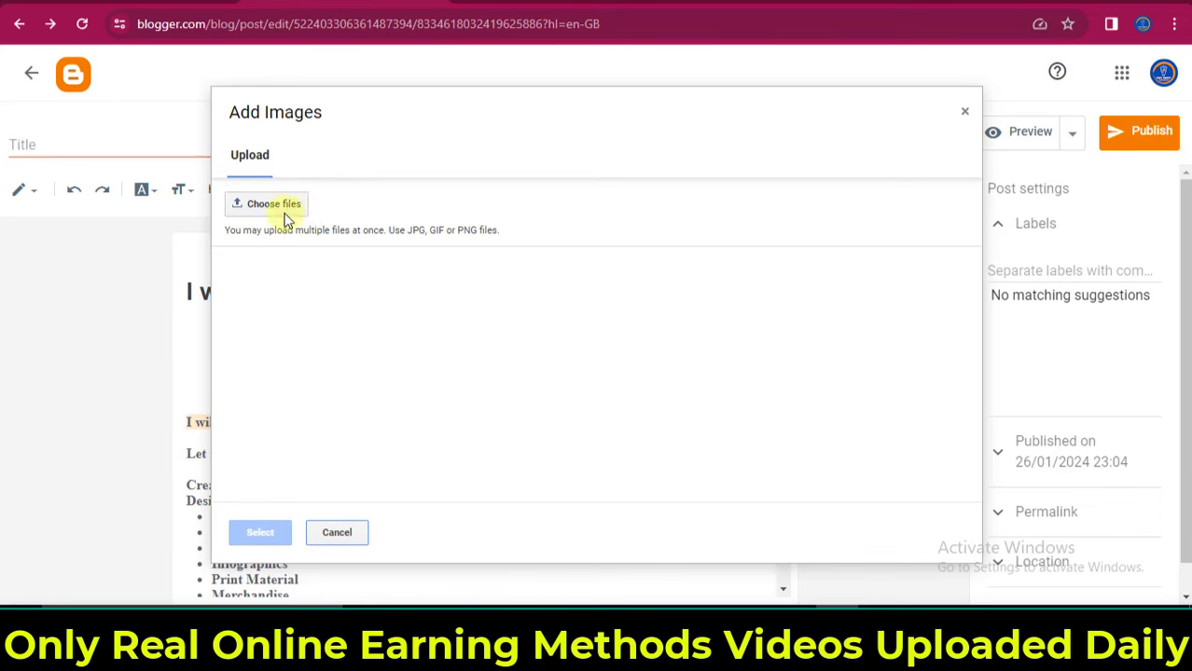
pyautogui.click(269, 206)
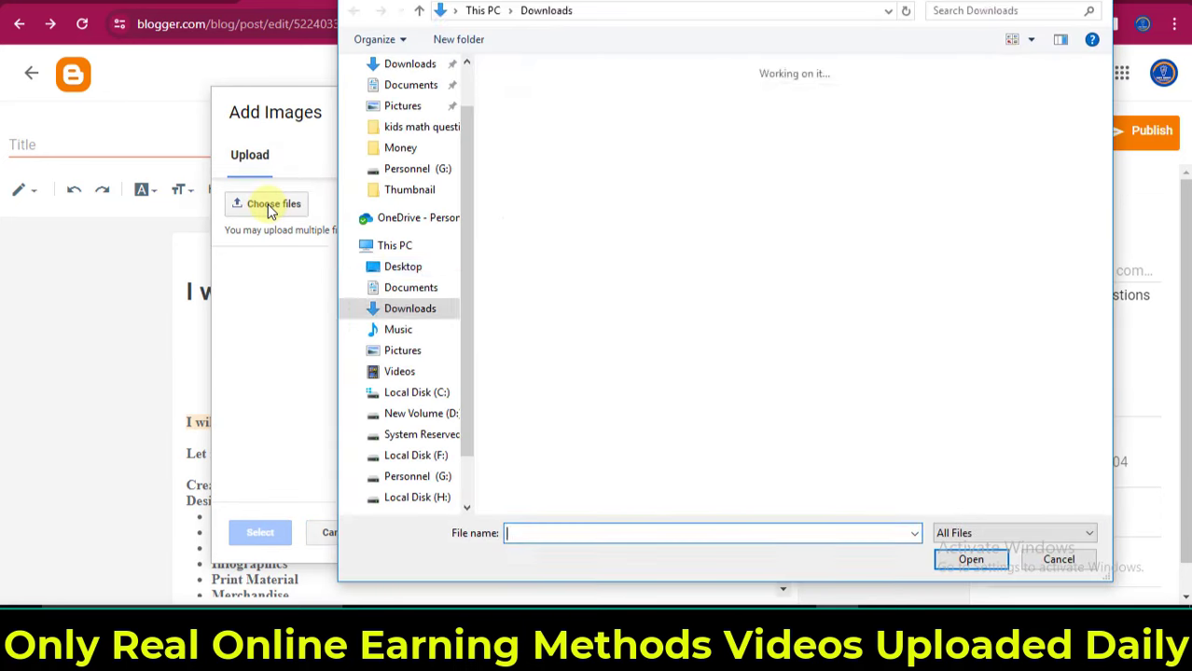
pyautogui.click(850, 126)
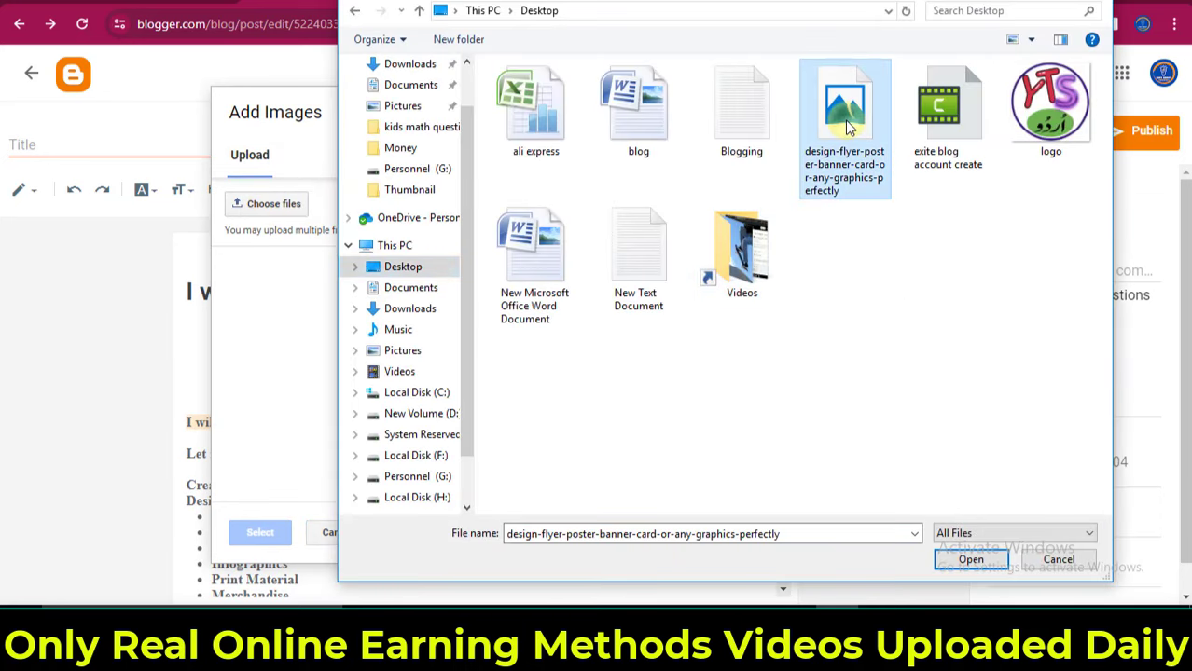
pyautogui.click(970, 560)
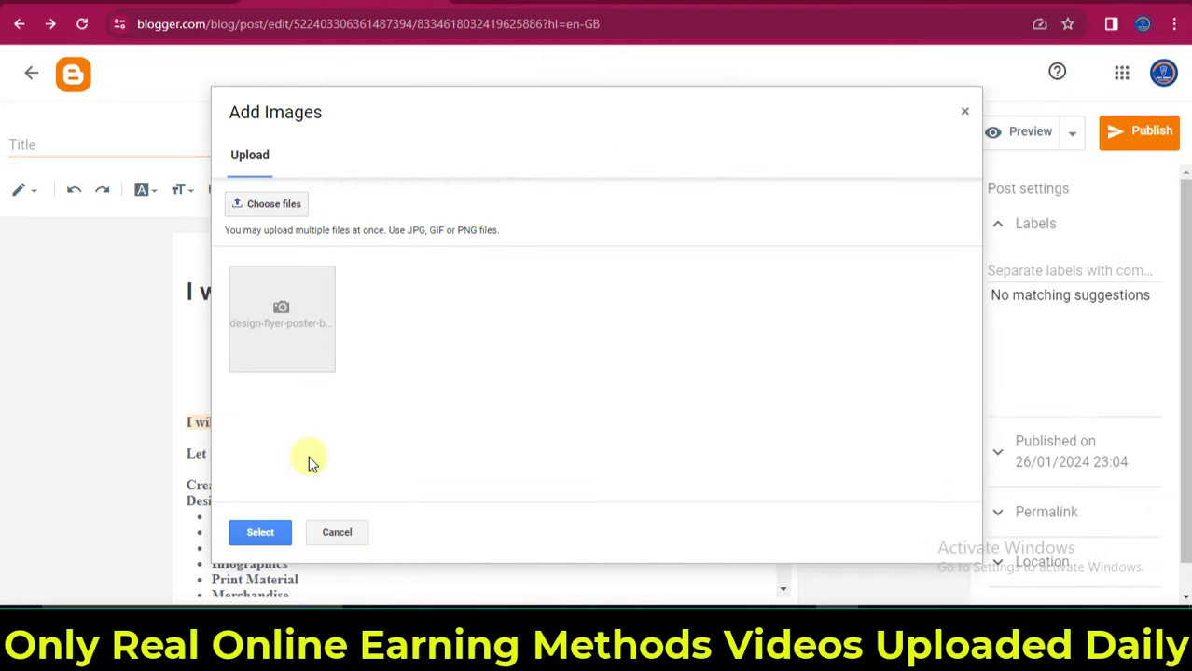
pyautogui.click(261, 533)
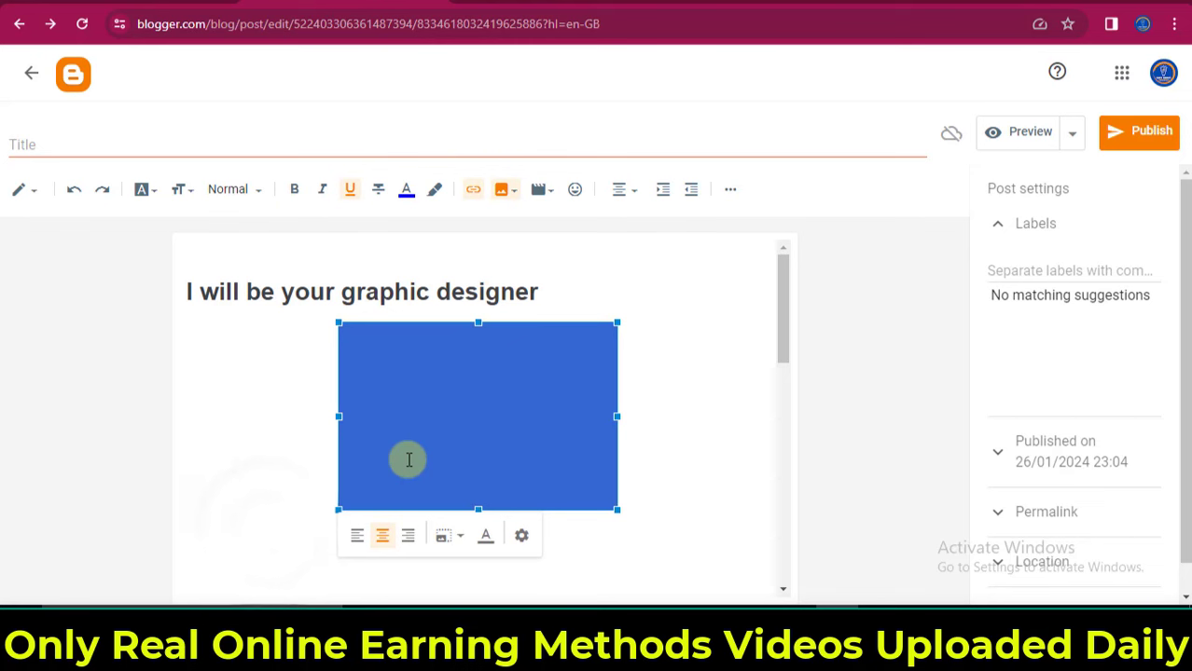
# Enlarge the inserted gig image and remove the extra blank line above "I will be your personal graphic design expert!".
pyautogui.click(729, 443)
pyautogui.click(497, 401)
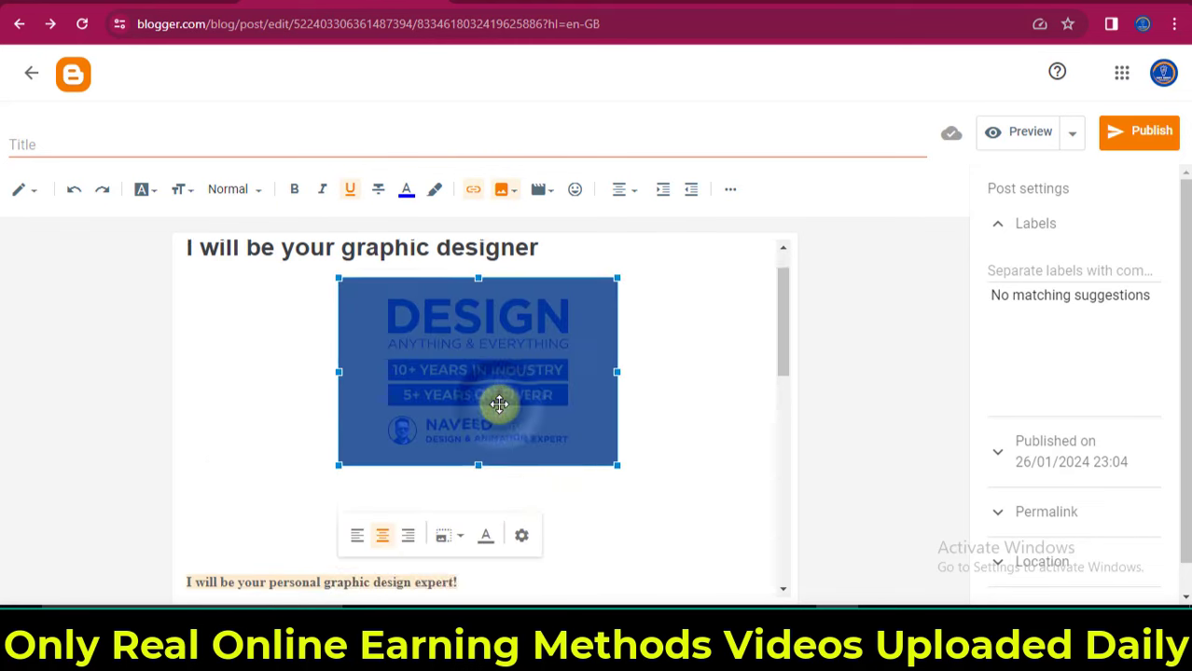
pyautogui.scroll(-1, 499, 403)
pyautogui.moveTo(338, 422); pyautogui.dragTo(275, 462)
pyautogui.click(519, 532)
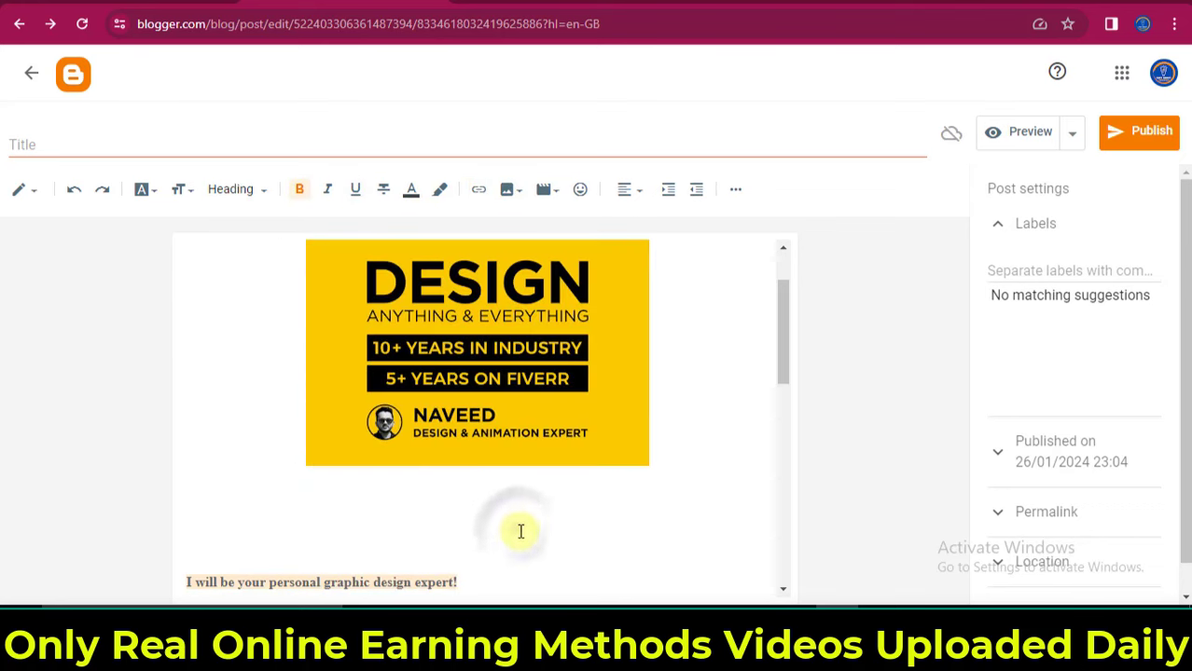
pyautogui.press('Delete')
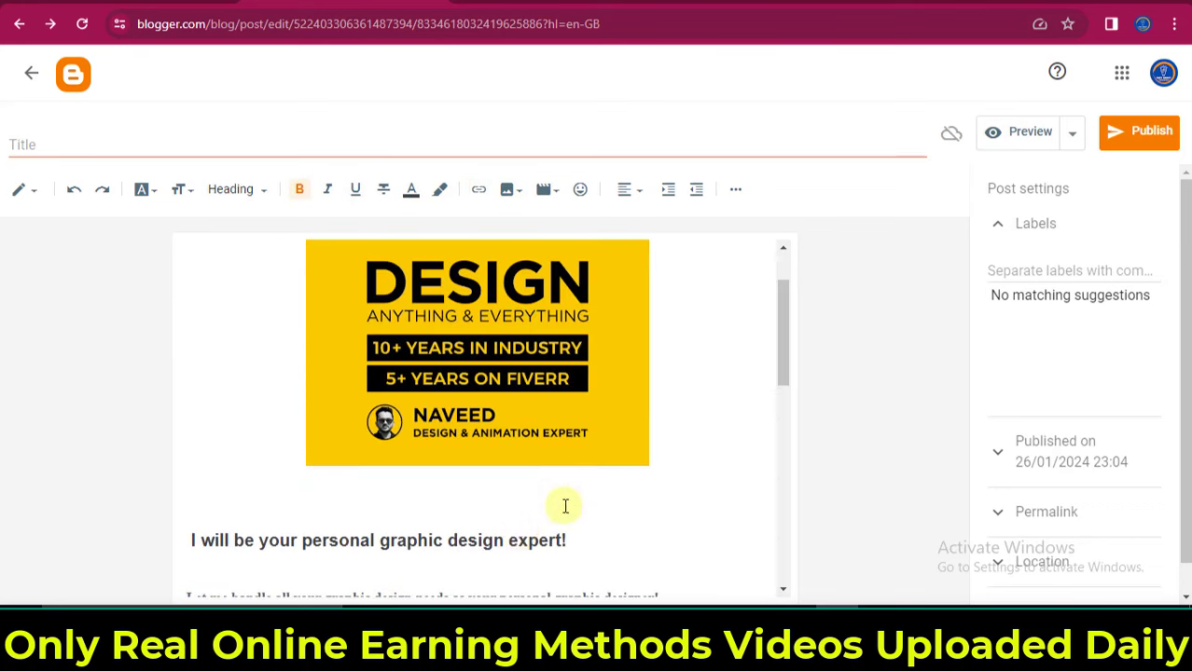
pyautogui.scroll(-8, 568, 505)
pyautogui.scroll(8, 571, 506)
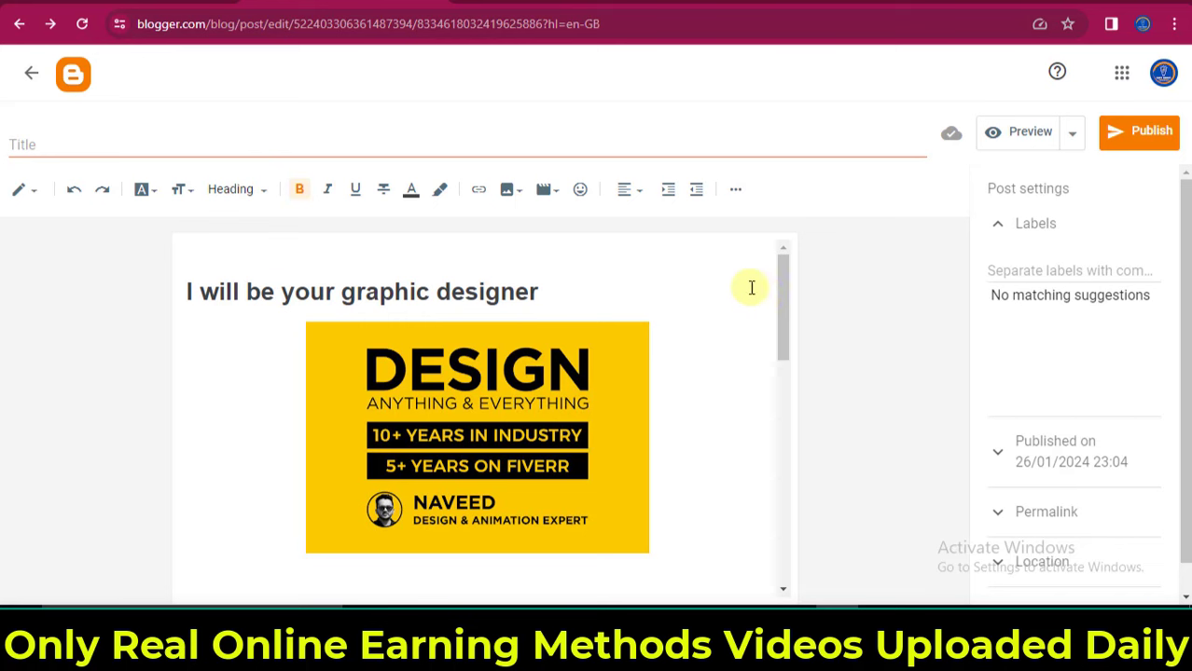
# Copy the heading "I will be your graphic designer" from the post body into the post's title.
pyautogui.moveTo(235, 295); pyautogui.dragTo(184, 301)
pyautogui.hotkey('ctrl', 'c')
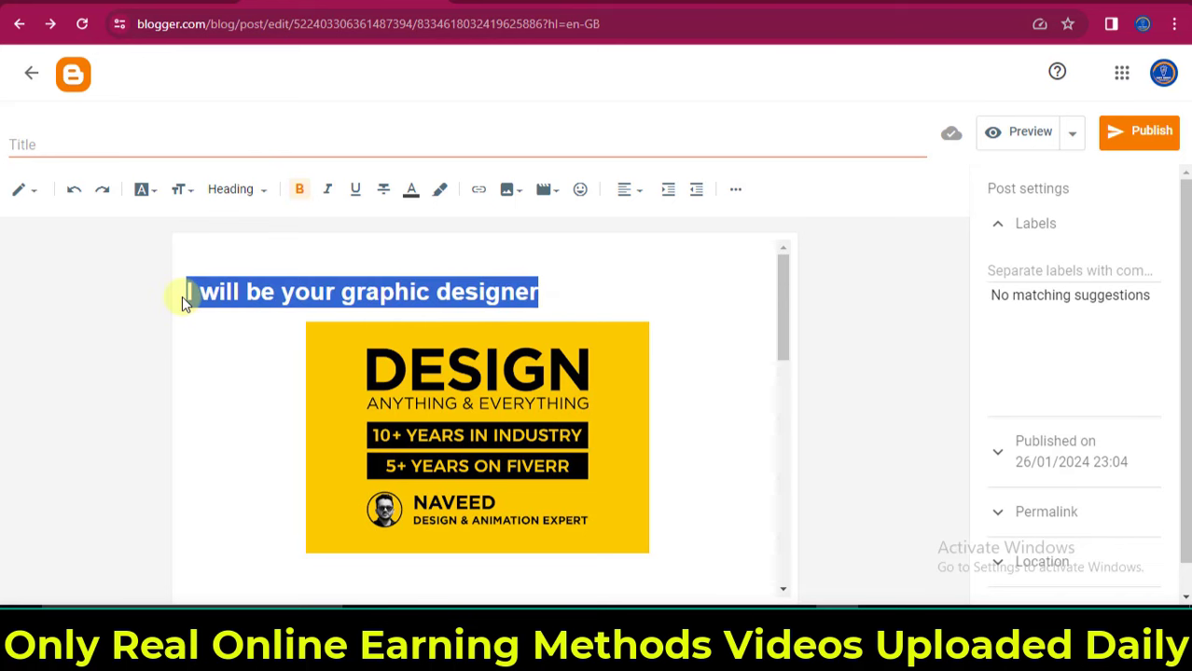
pyautogui.click(76, 132)
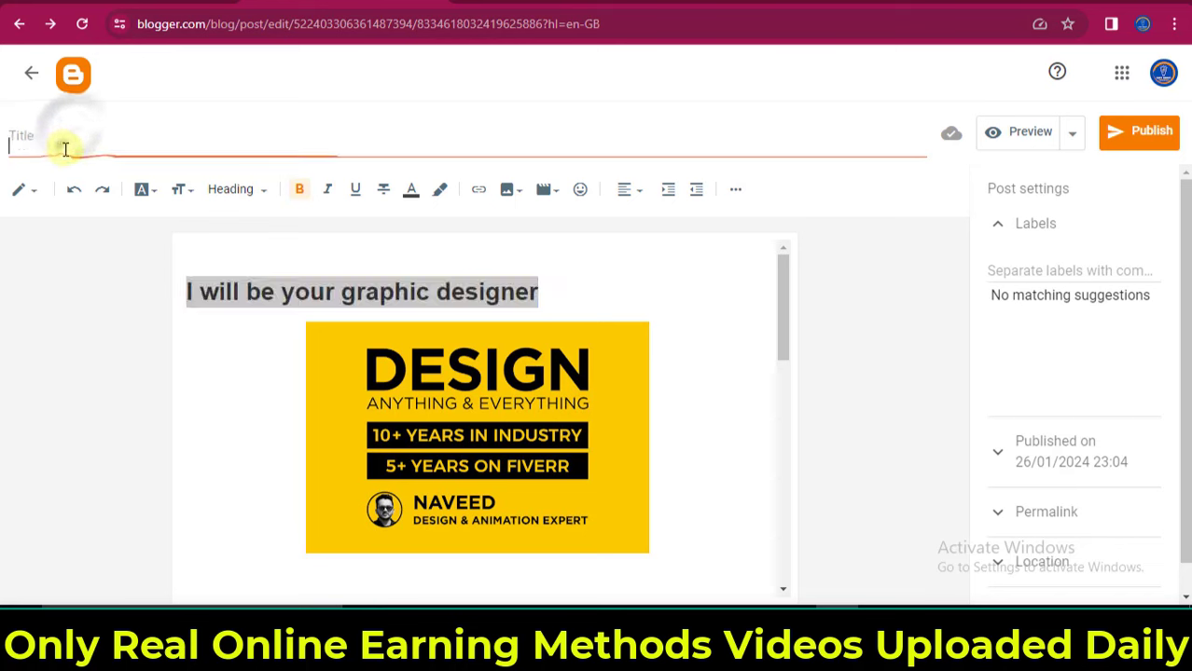
pyautogui.hotkey('ctrl', 'v')
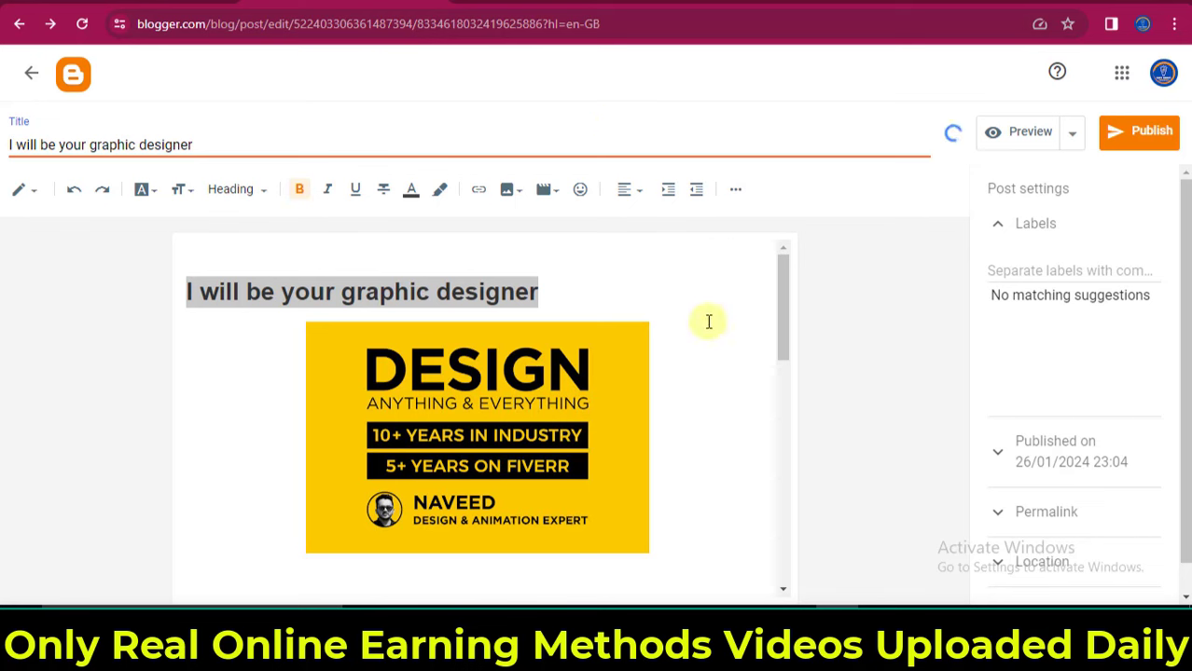
pyautogui.click(633, 313)
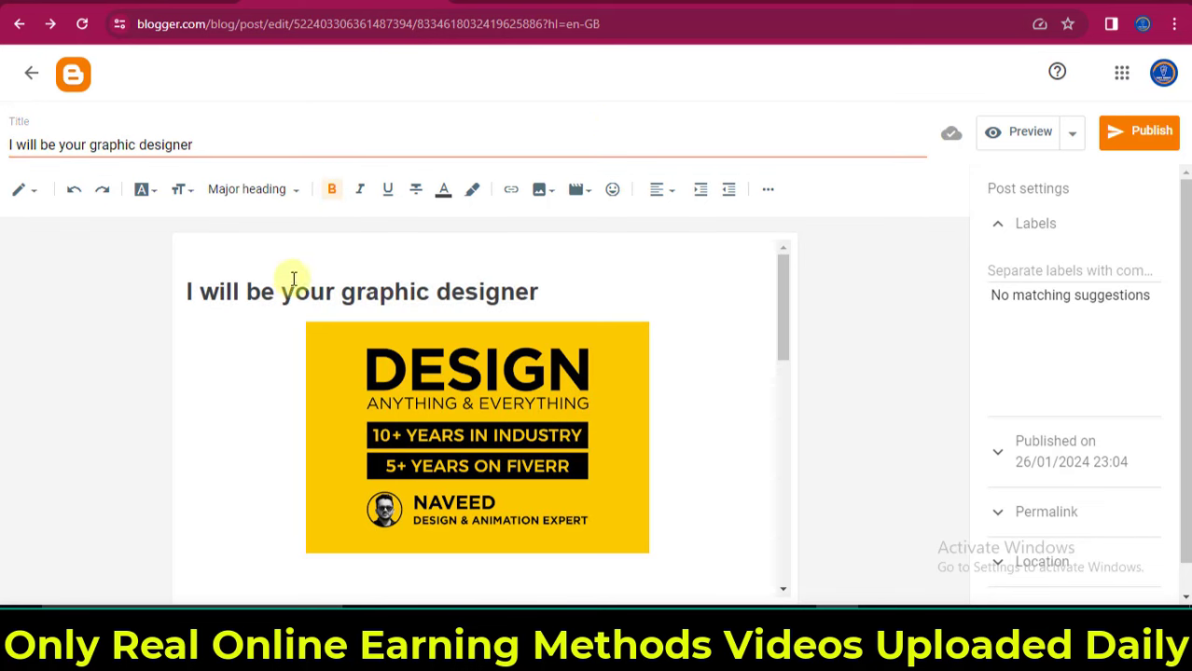
# Add the line "Hire Me Now" directly below the gig image and set its text size to Largest.
pyautogui.scroll(-2, 293, 277)
pyautogui.click(257, 413)
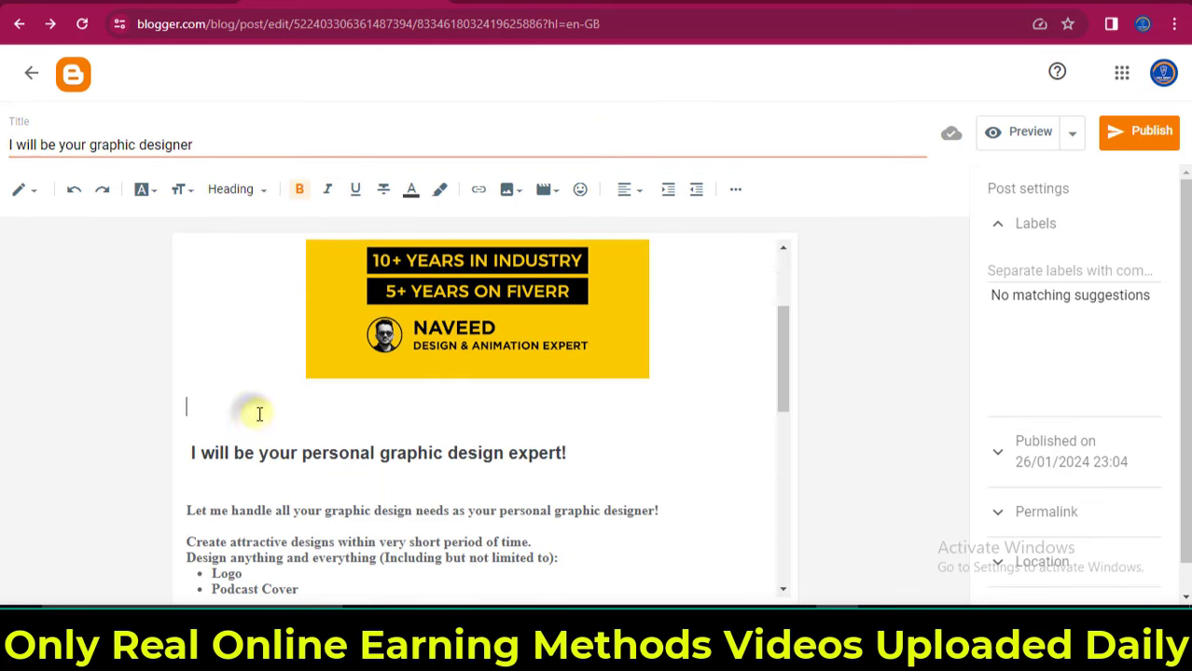
pyautogui.write('Hire Me Now')
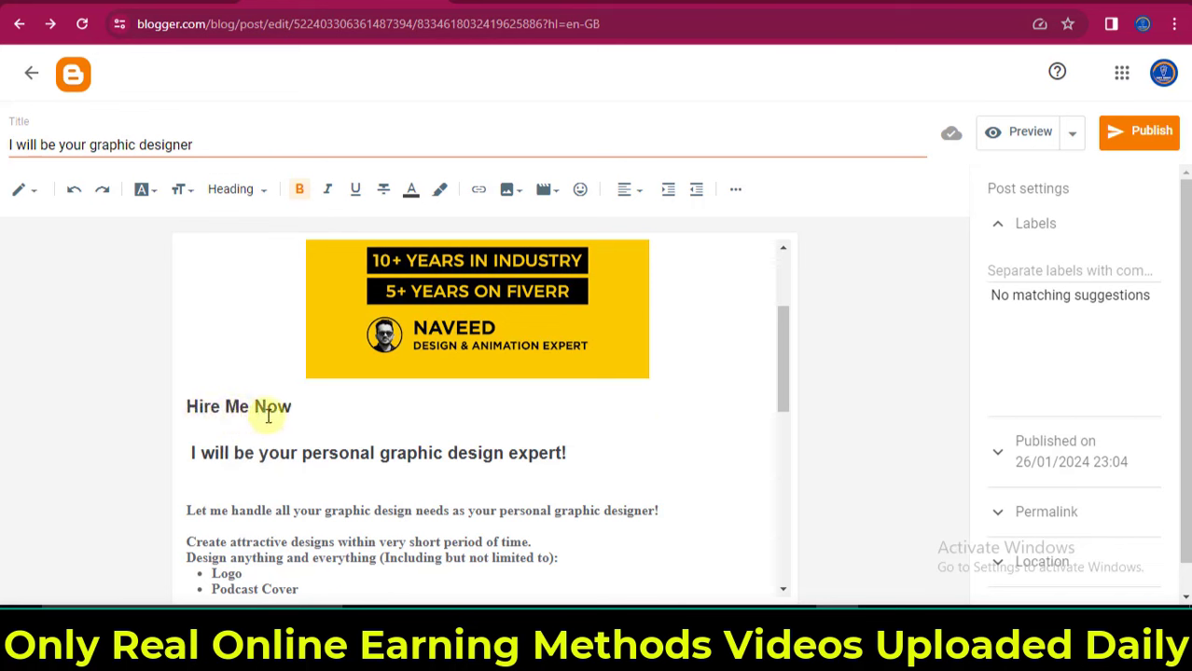
pyautogui.moveTo(293, 410); pyautogui.dragTo(185, 408)
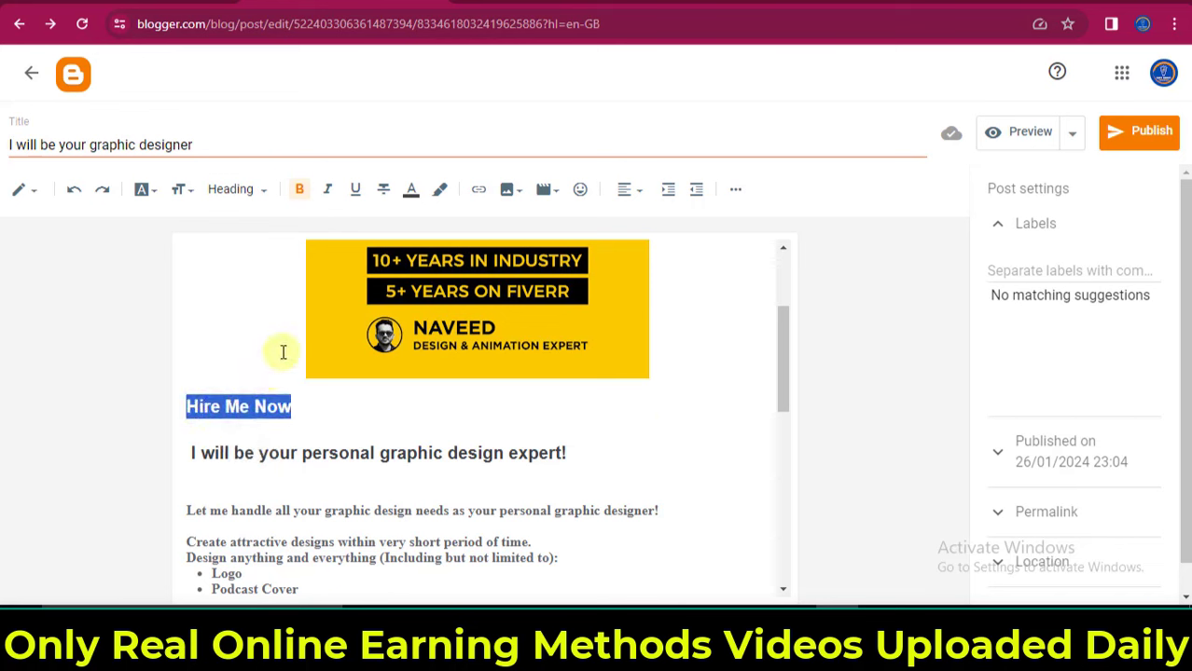
pyautogui.click(261, 189)
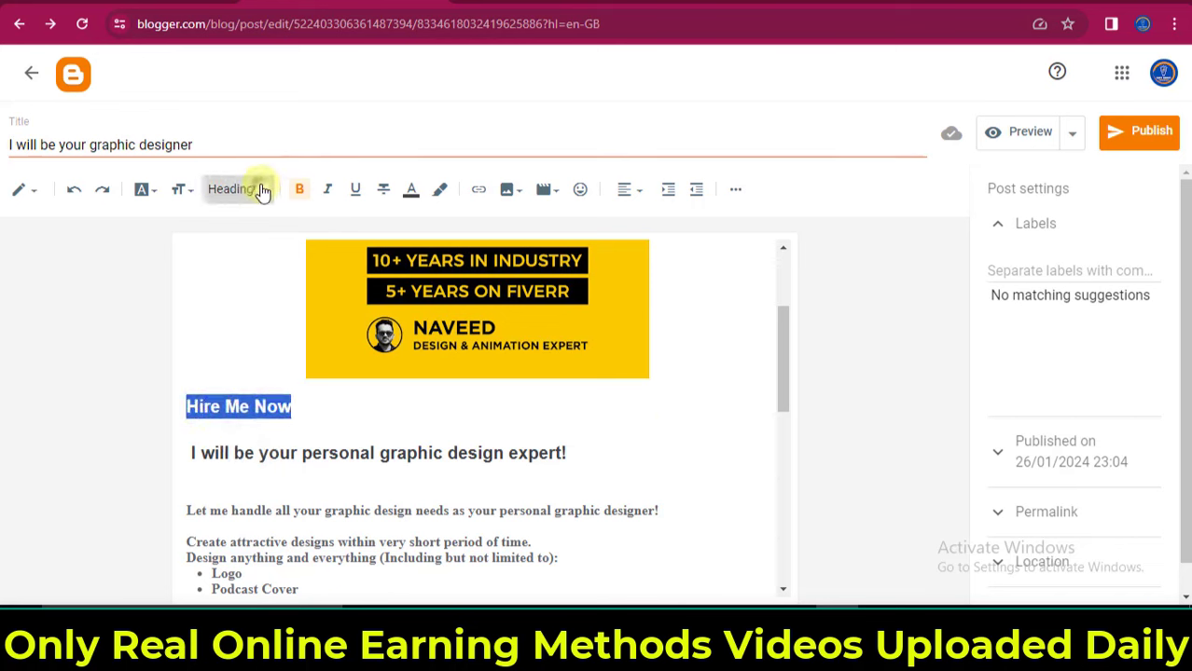
pyautogui.click(178, 193)
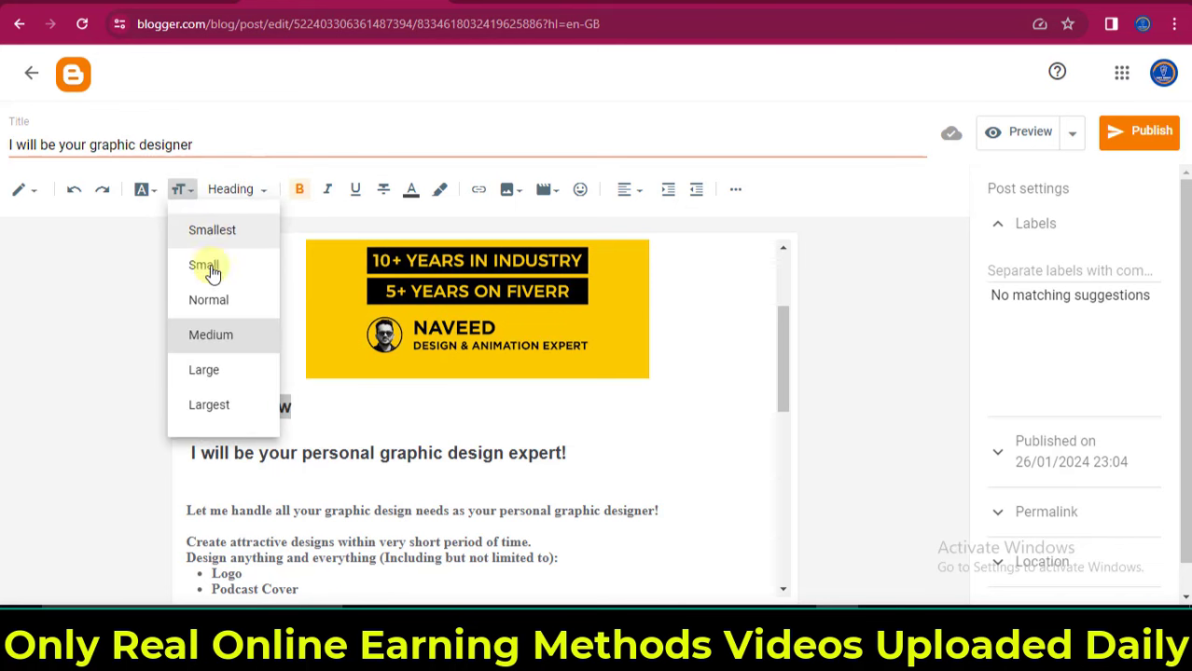
pyautogui.click(212, 408)
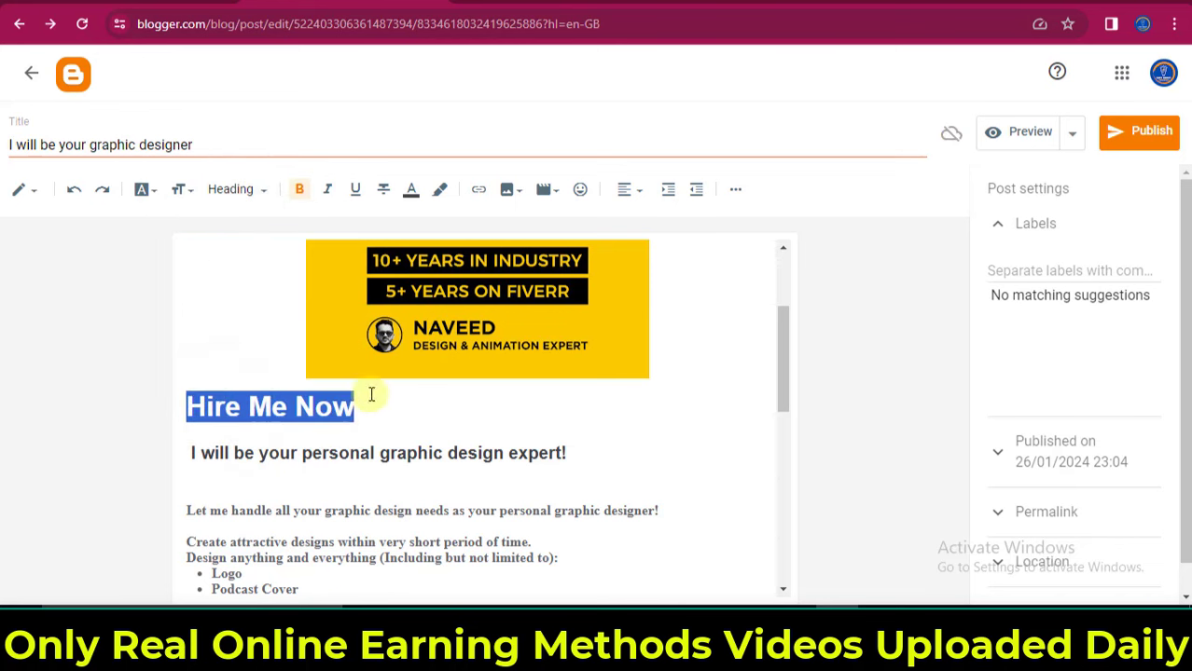
# Centre the "Hire Me Now" line below the image and change its text colour to blue.
pyautogui.click(641, 199)
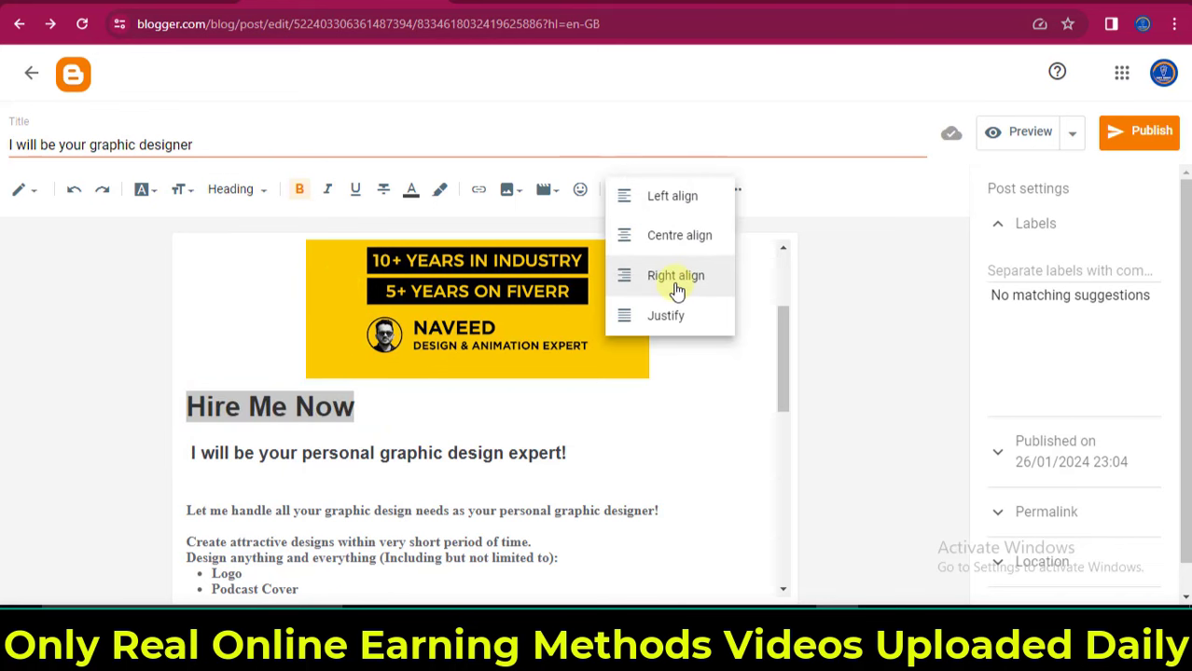
pyautogui.click(677, 289)
pyautogui.hotkey('ctrl', 'e')
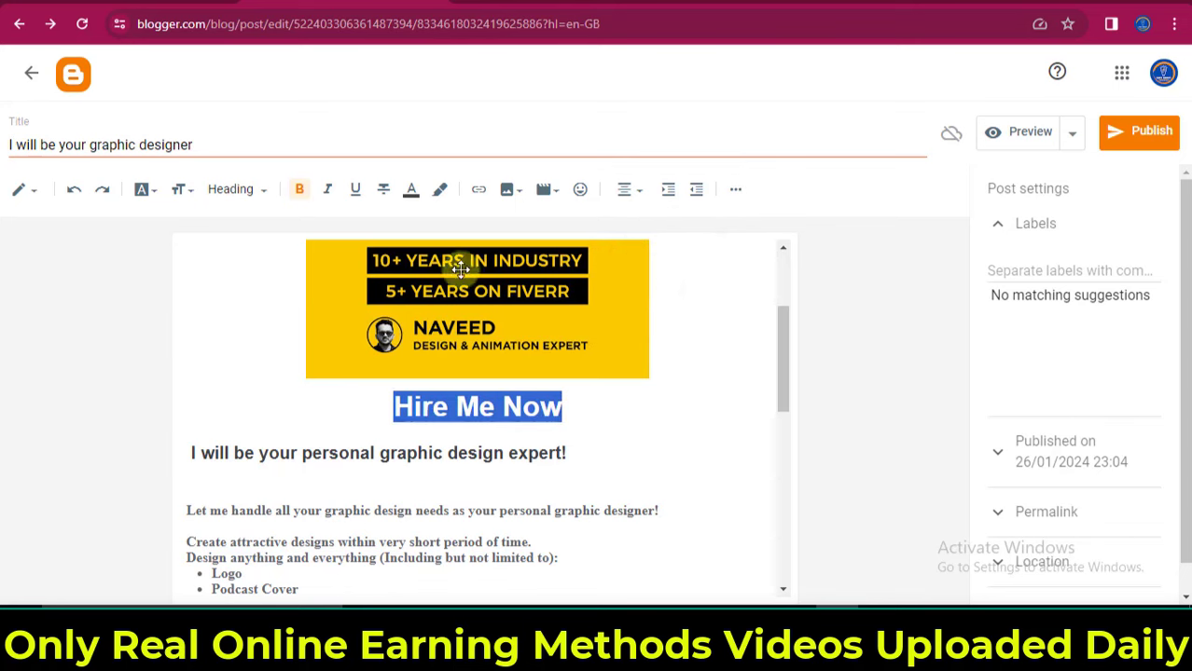
pyautogui.click(411, 191)
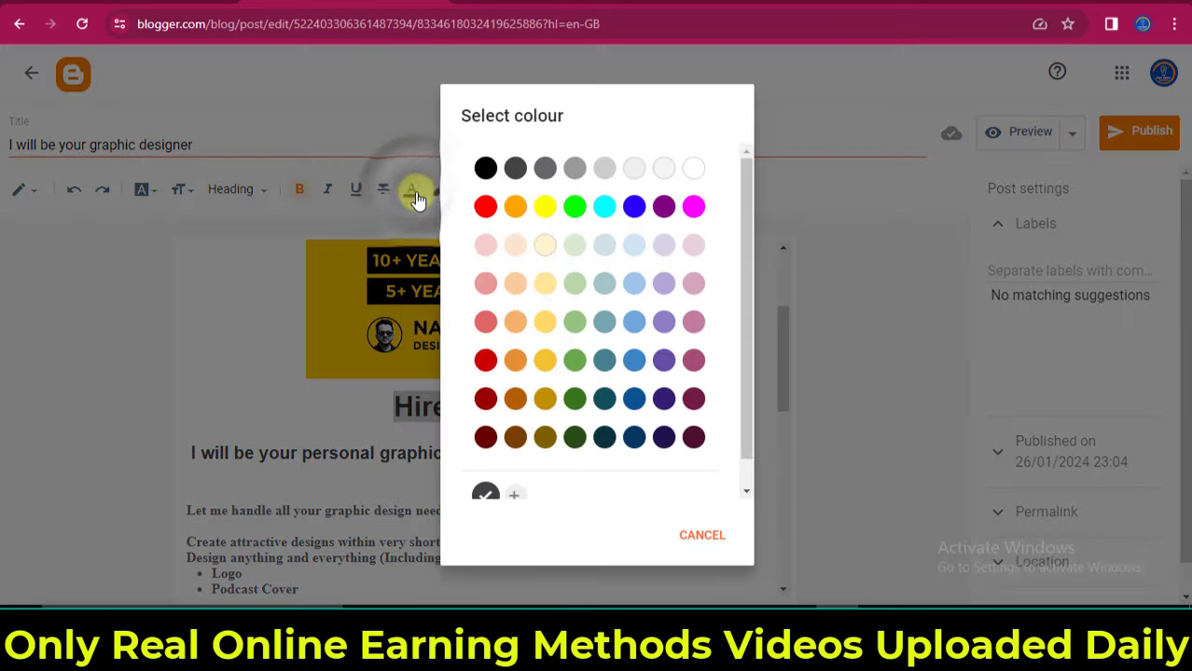
pyautogui.click(635, 208)
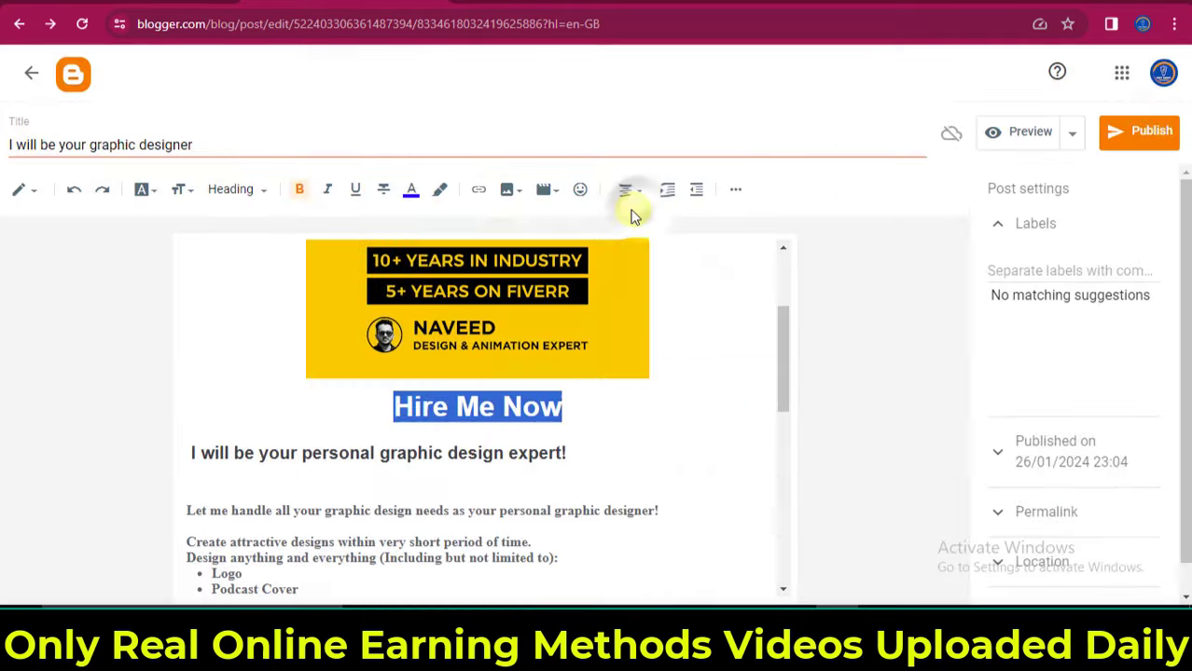
pyautogui.click(553, 411)
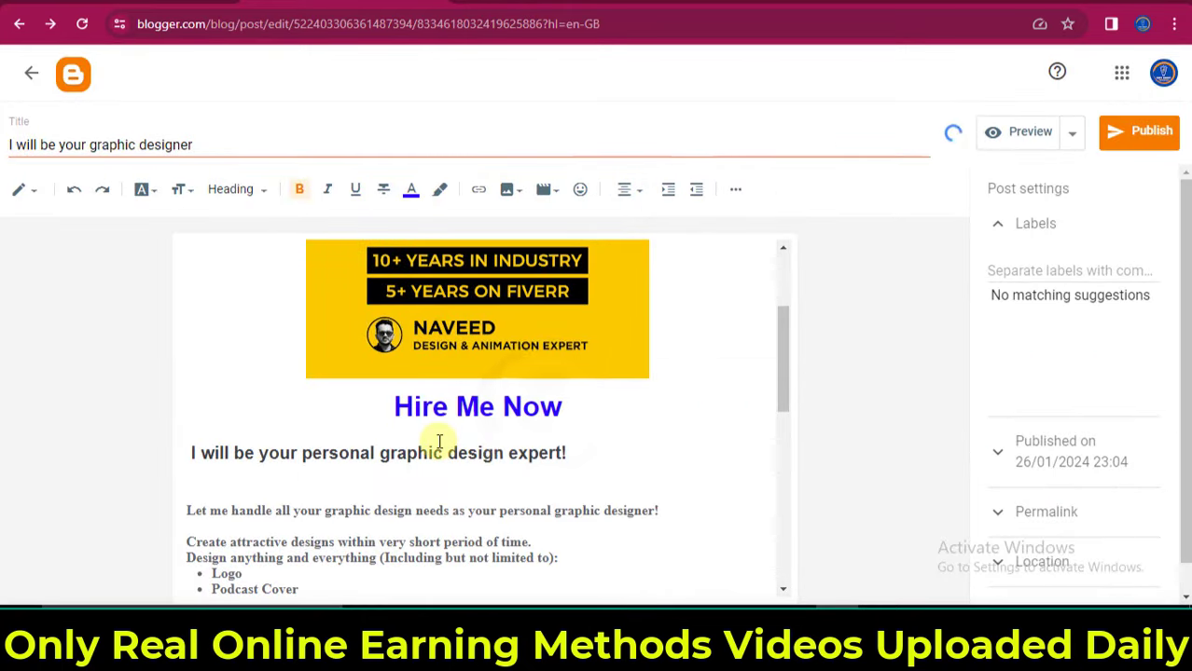
# Switch to the Fiverr gig page "I will be your graphic designer" and copy its URL.
pyautogui.moveTo(563, 412); pyautogui.dragTo(376, 411)
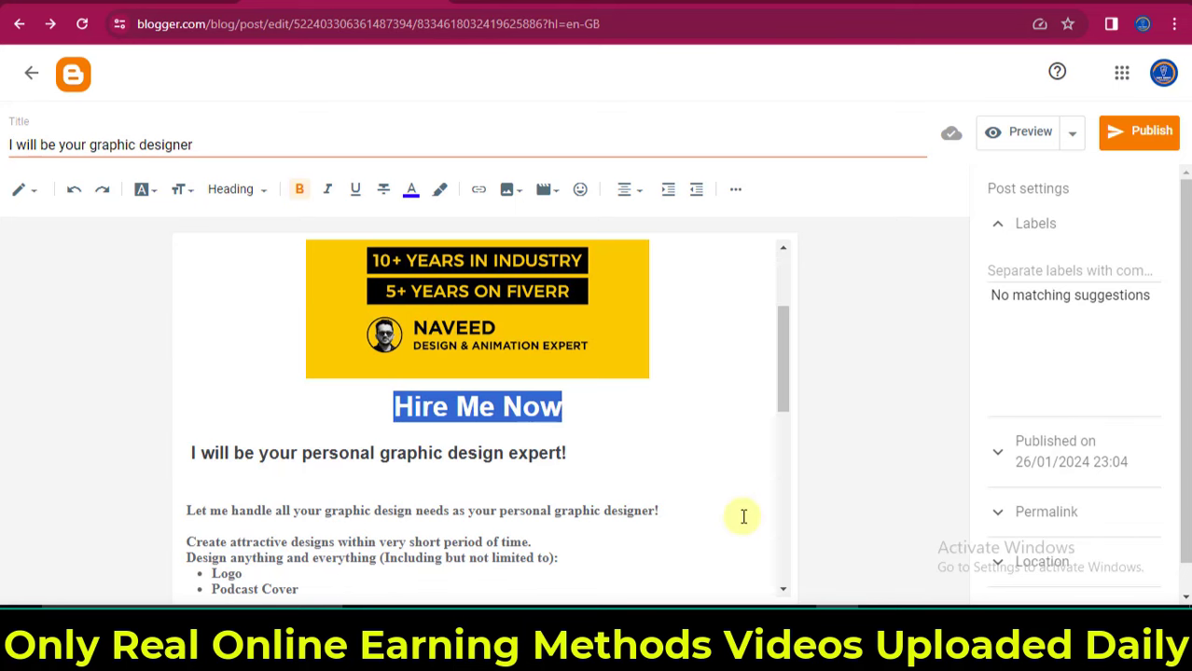
pyautogui.click(886, 604)
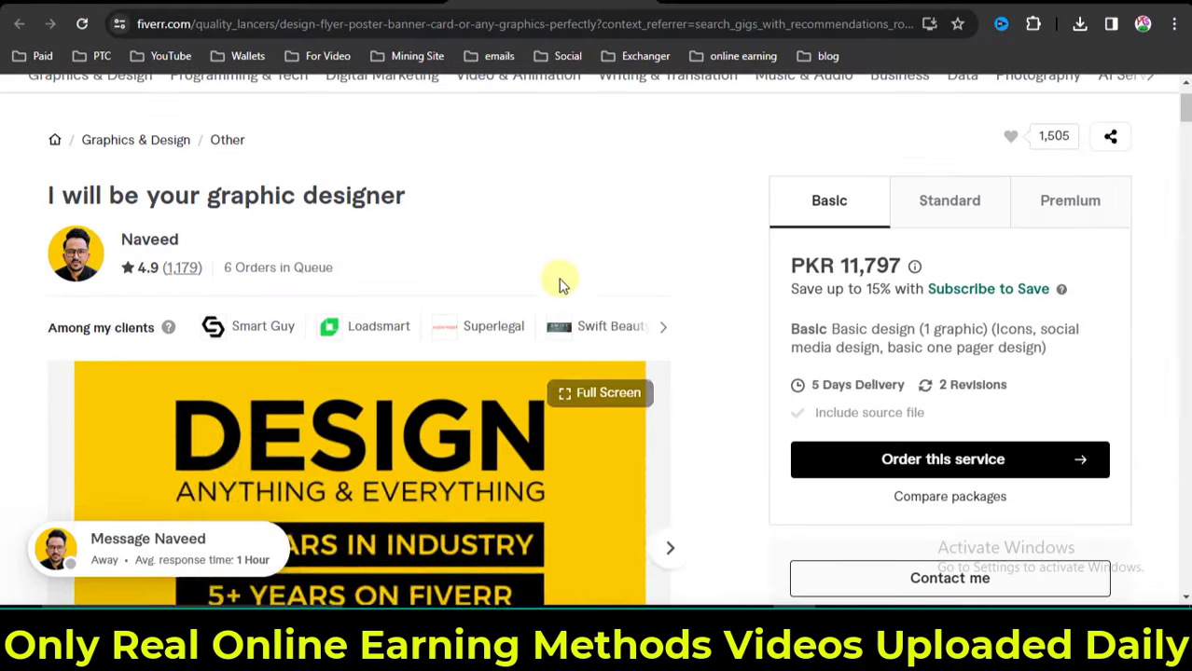
pyautogui.click(244, 24)
pyautogui.rightClick(244, 24)
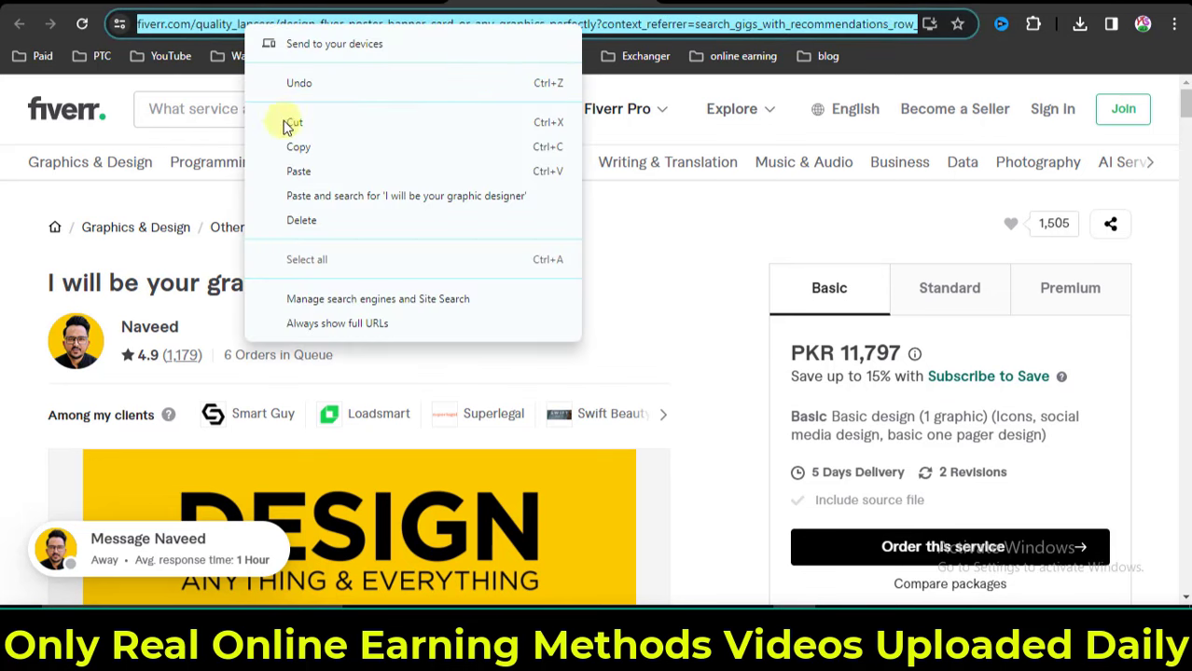
pyautogui.click(297, 146)
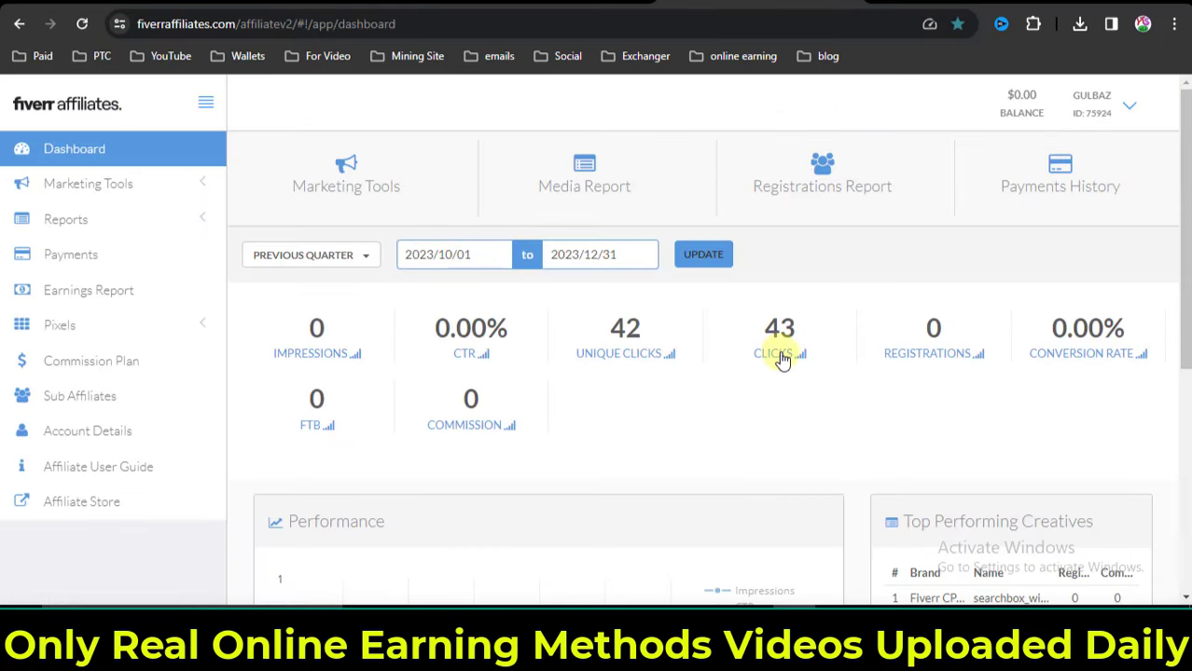
# In Fiverr Affiliates' Default and Deep Links, set the copied gig URL as landing page and copy the Fiverr CPA (Old plan) link.
pyautogui.click(147, 189)
pyautogui.click(112, 265)
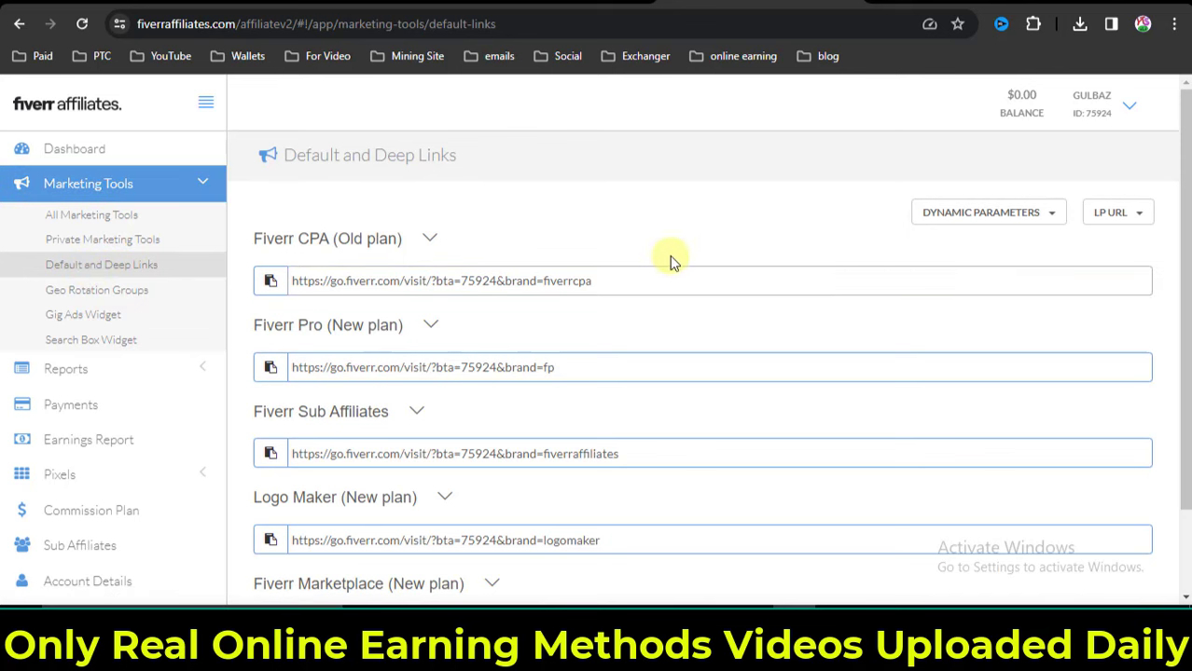
pyautogui.click(1119, 214)
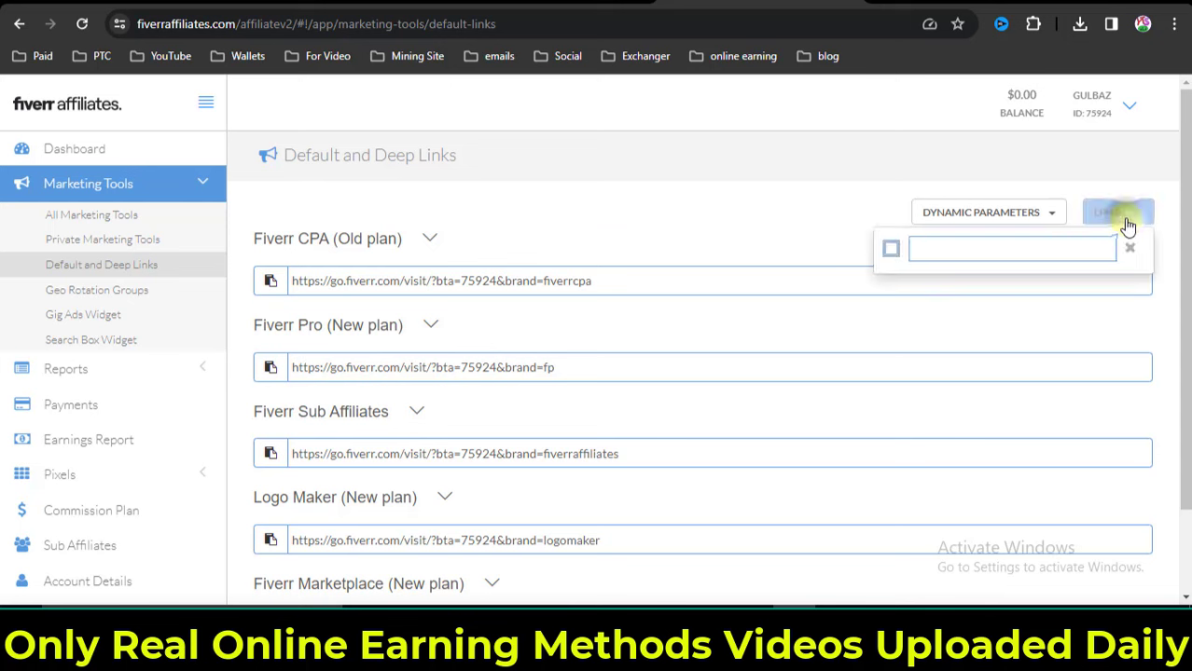
pyautogui.click(1024, 245)
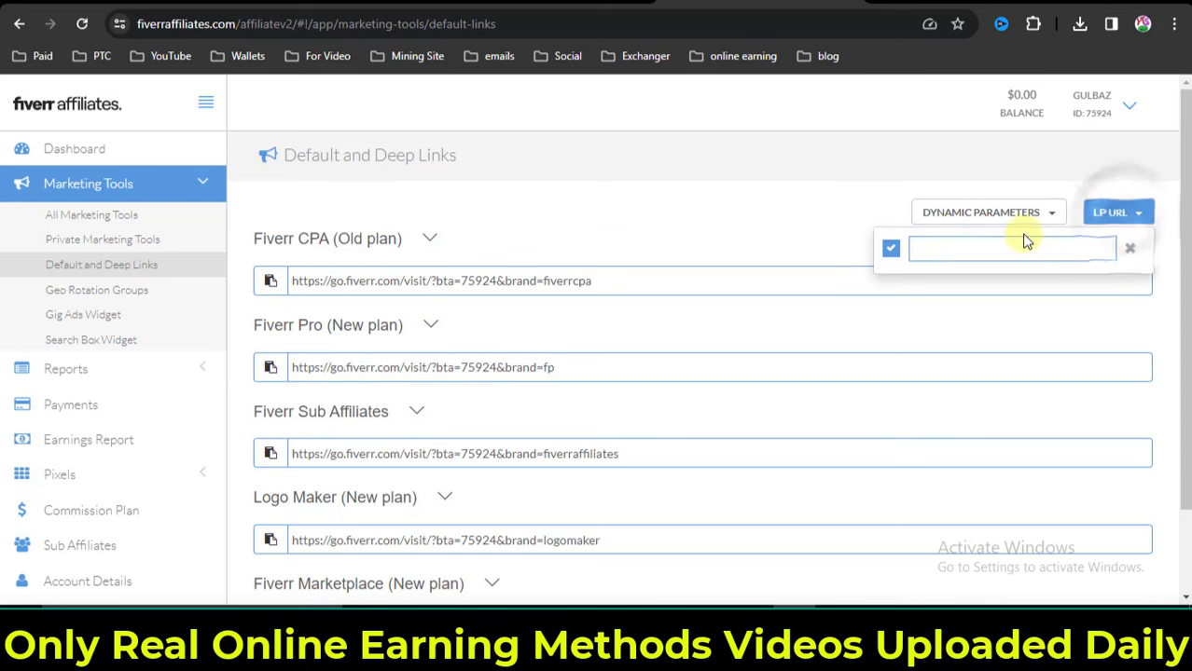
pyautogui.rightClick(960, 248)
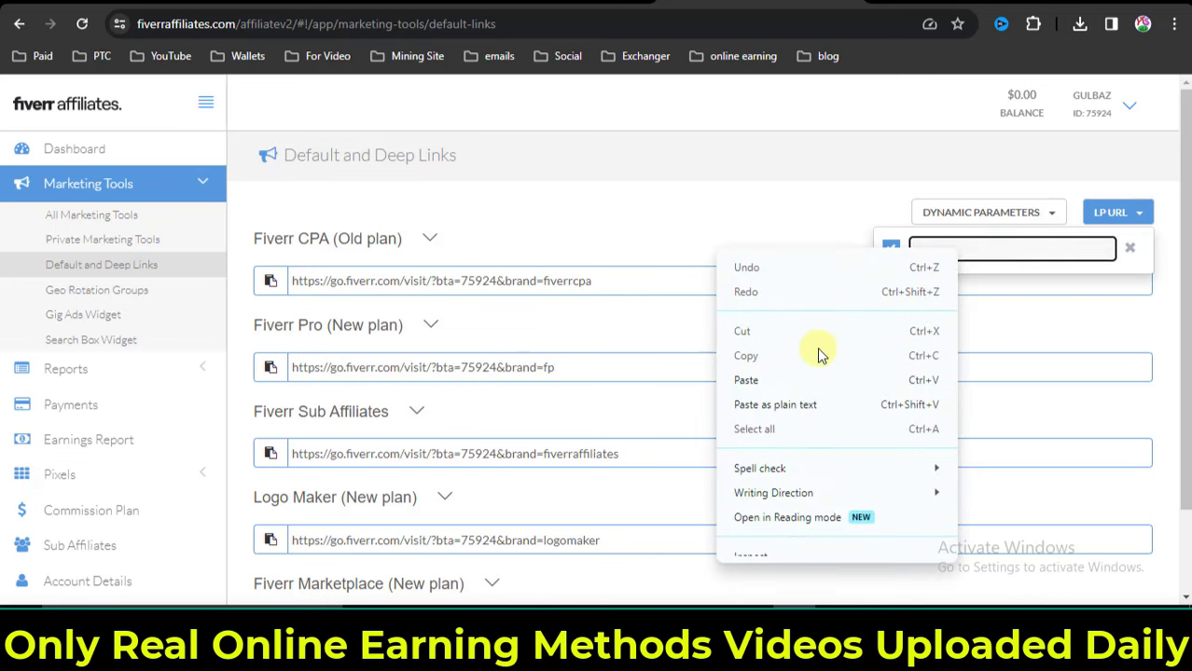
pyautogui.click(771, 382)
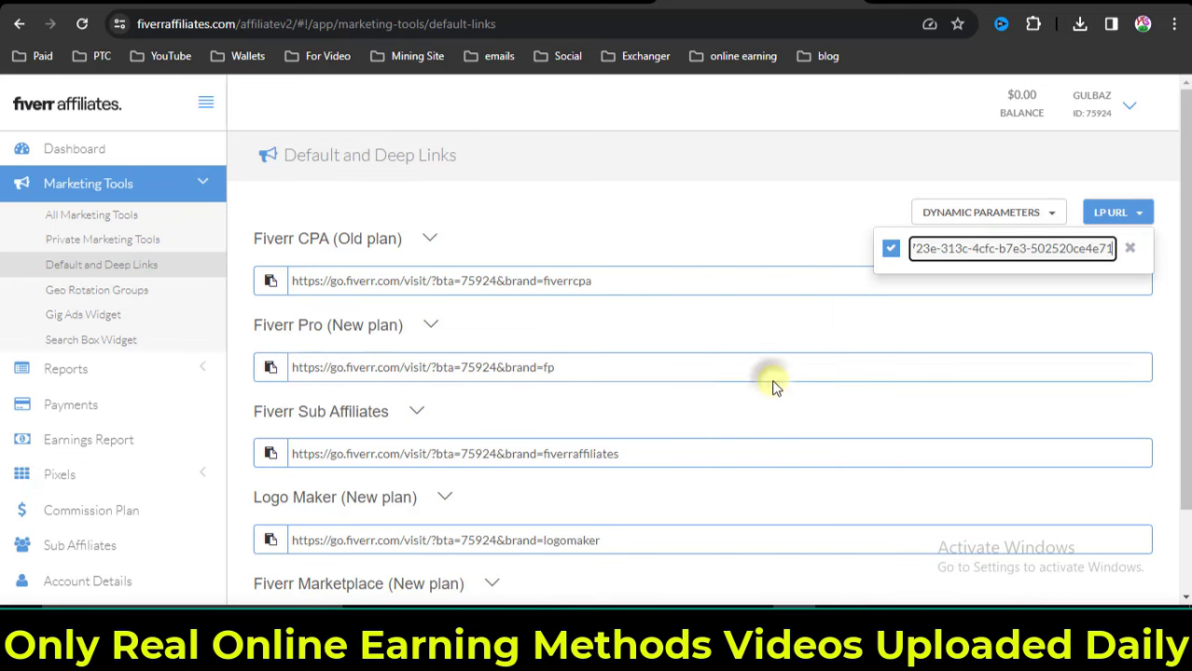
pyautogui.click(772, 195)
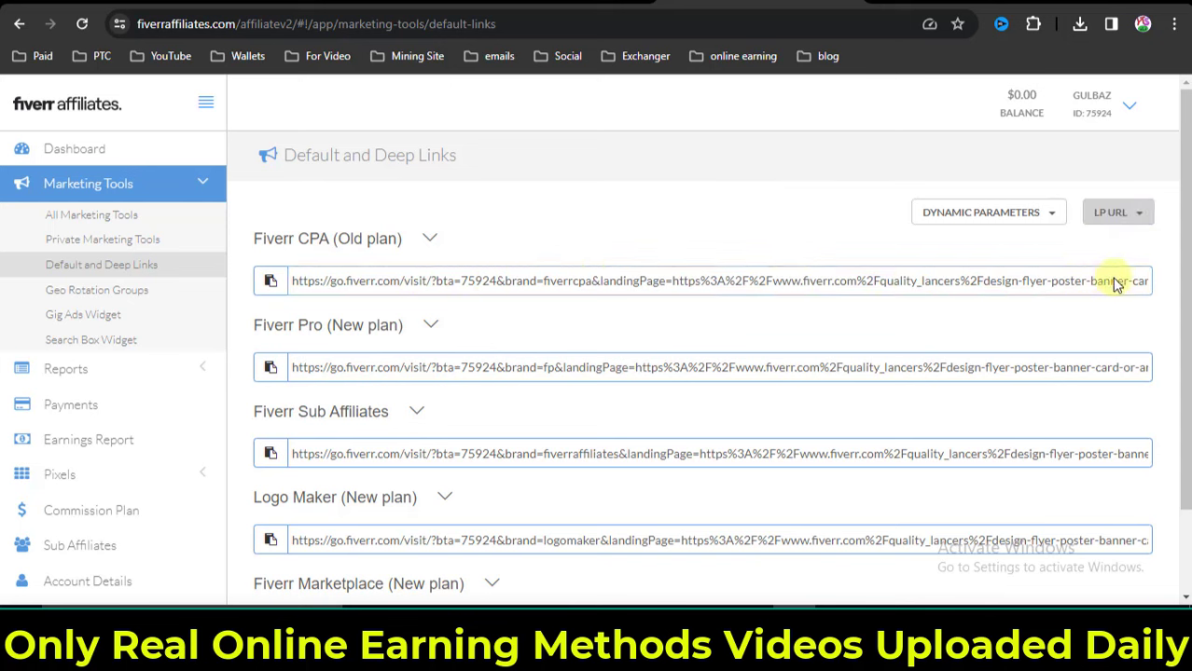
pyautogui.click(272, 282)
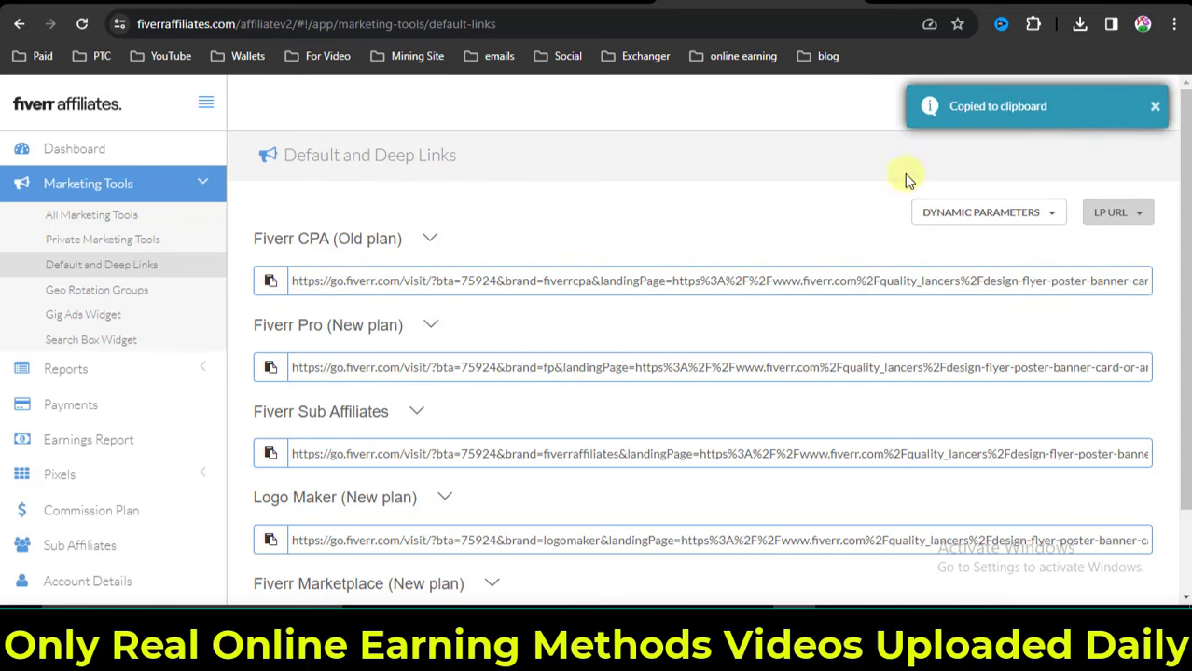
# In the Blogger post, link "Hire Me Now" to the copied affiliate URL and have it open in a new window.
pyautogui.click(837, 652)
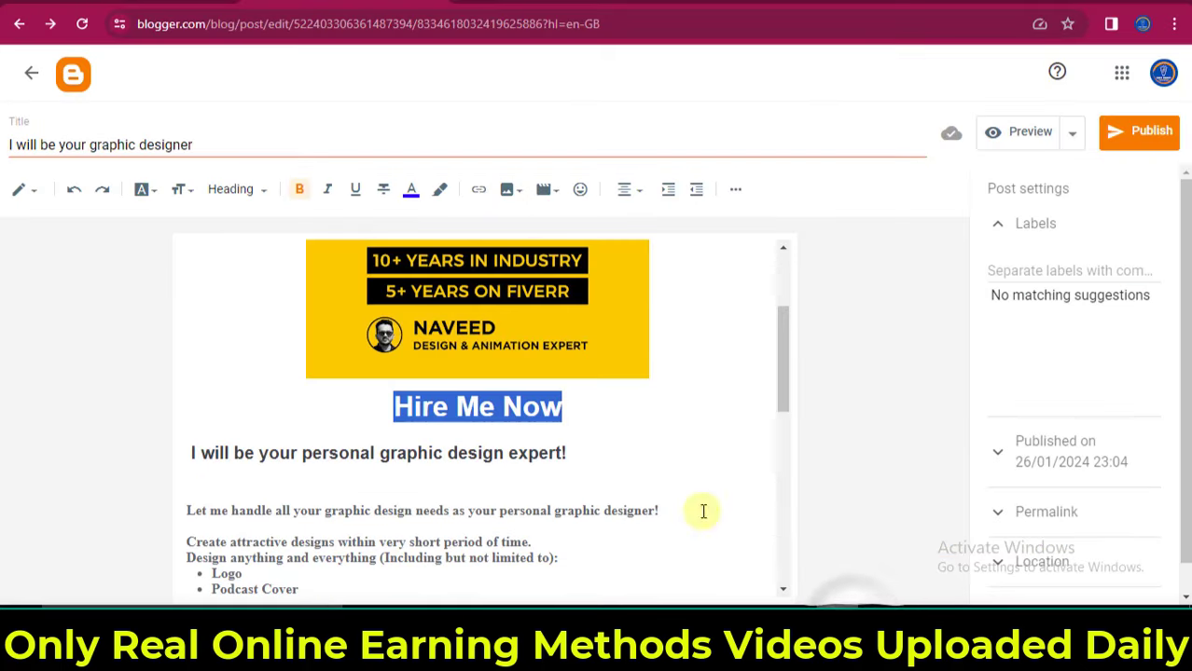
pyautogui.click(564, 407)
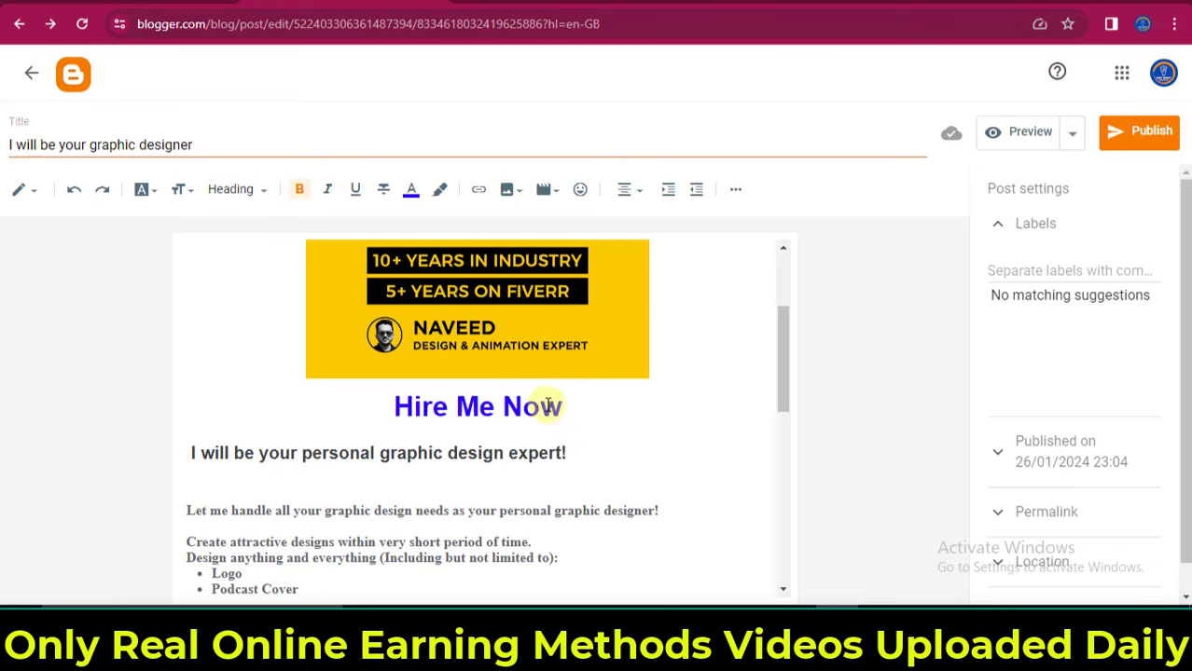
pyautogui.moveTo(561, 407); pyautogui.dragTo(390, 406)
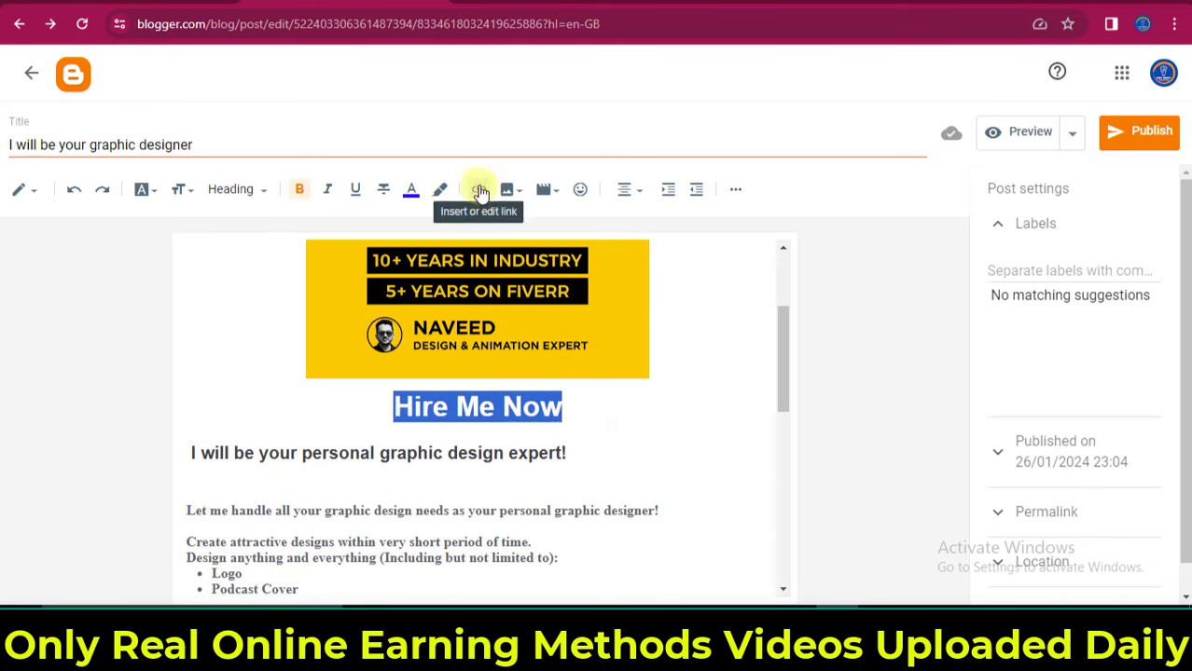
pyautogui.click(480, 191)
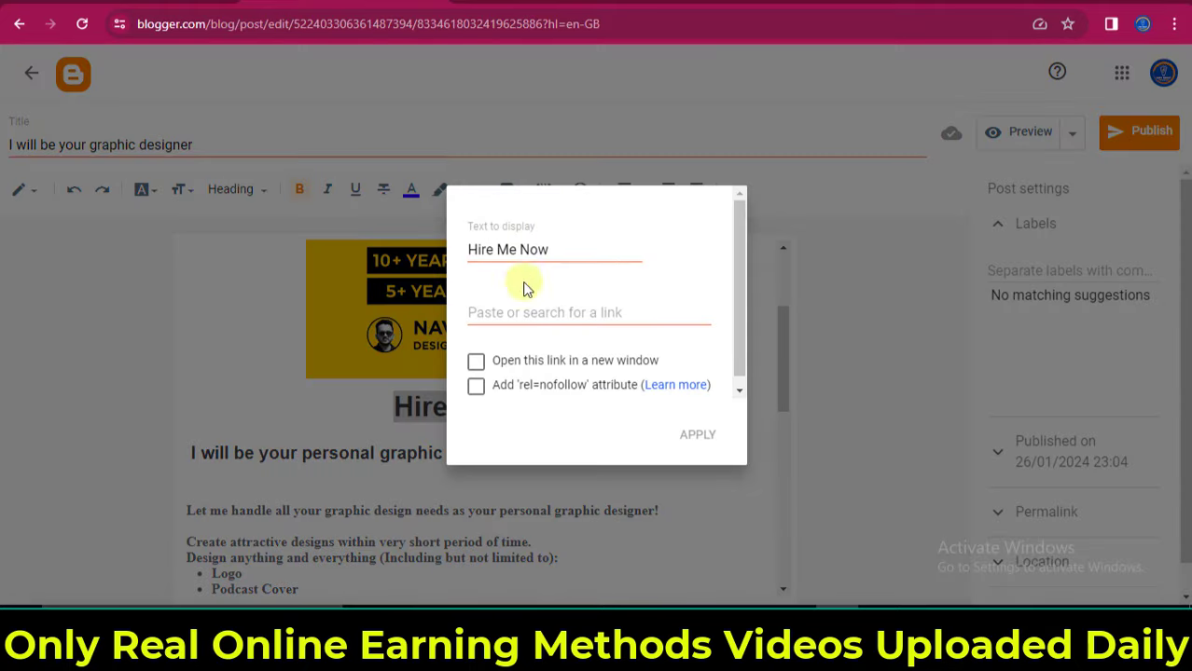
pyautogui.rightClick(495, 311)
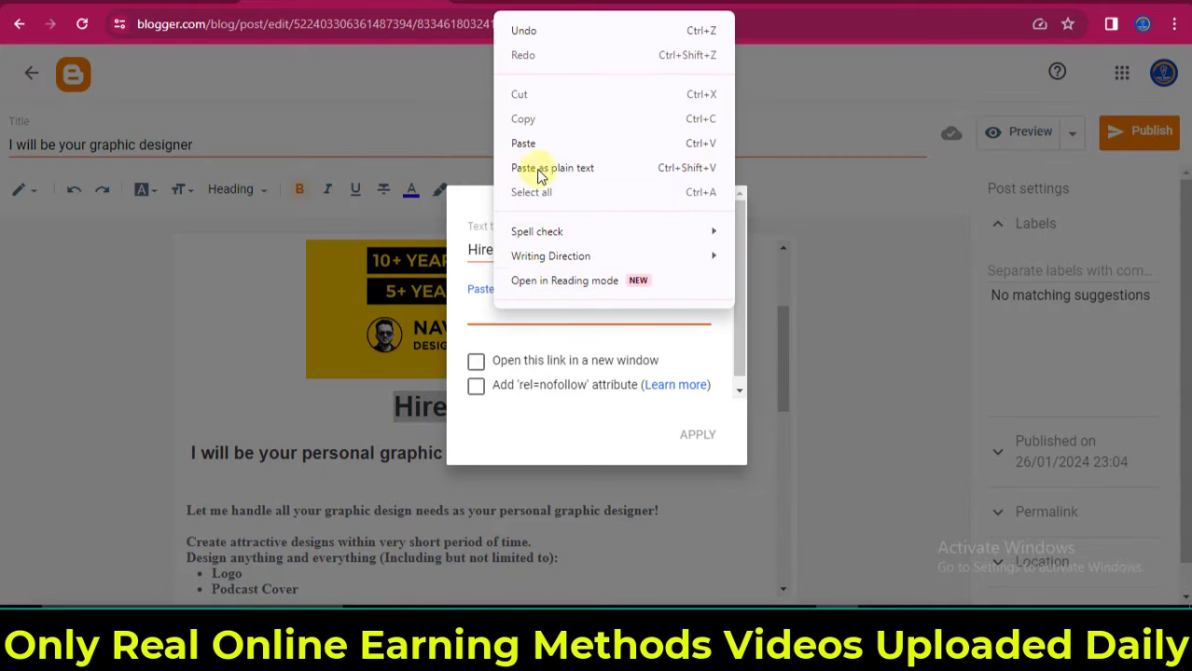
pyautogui.click(537, 141)
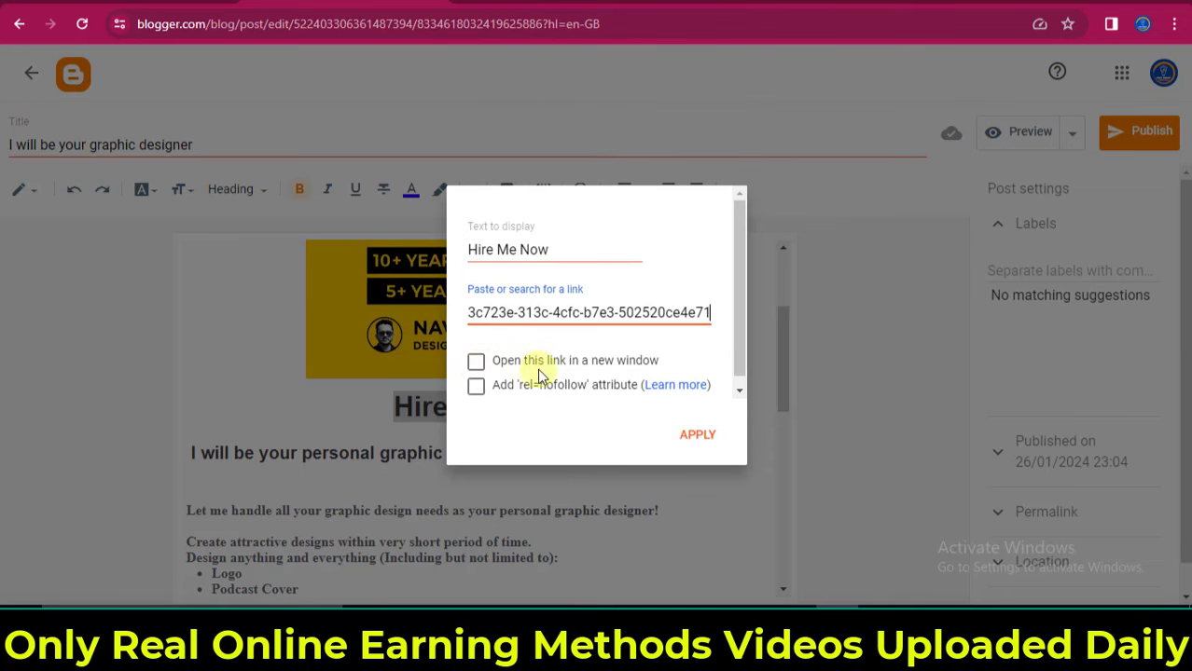
pyautogui.click(475, 362)
pyautogui.click(695, 436)
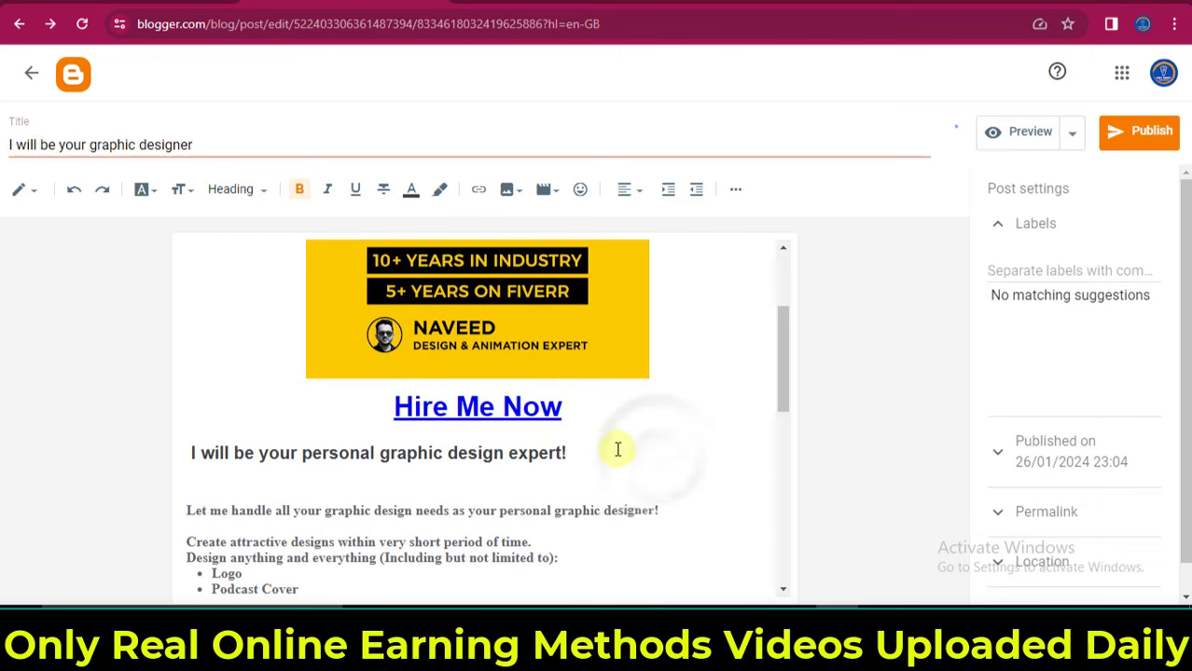
pyautogui.scroll(3, 617, 448)
pyautogui.scroll(-2, 617, 448)
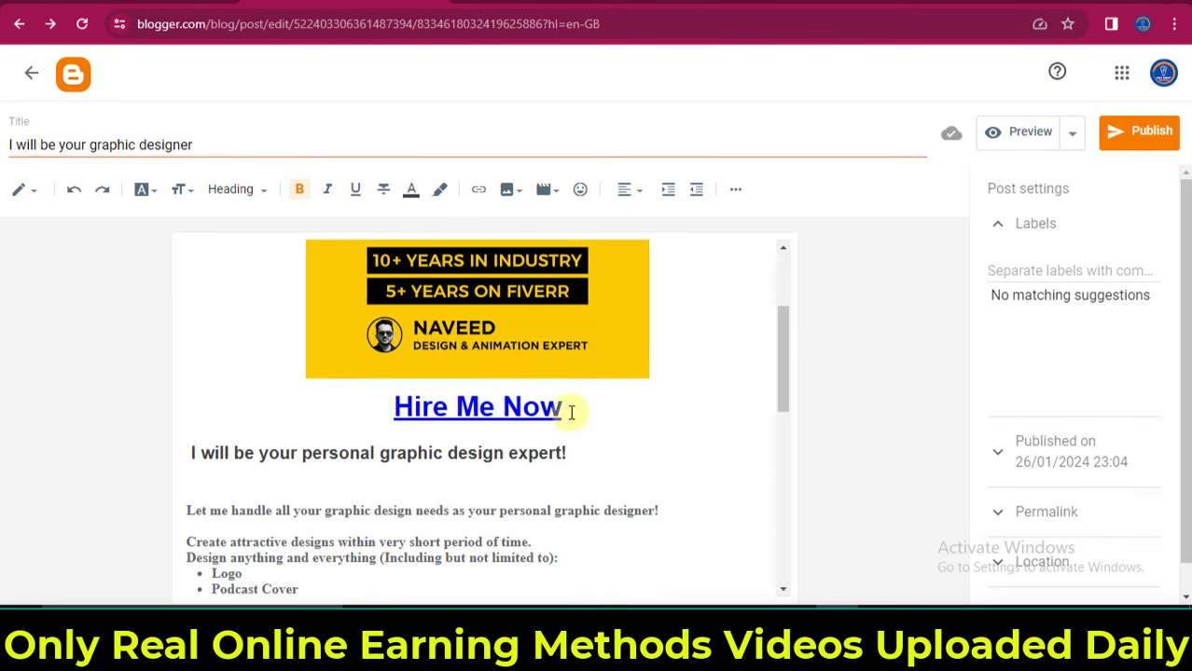
# Copy the linked "Hire Me Now" line to new space above "Meet your go-to graphics & animation guy!".
pyautogui.moveTo(565, 408); pyautogui.dragTo(392, 407)
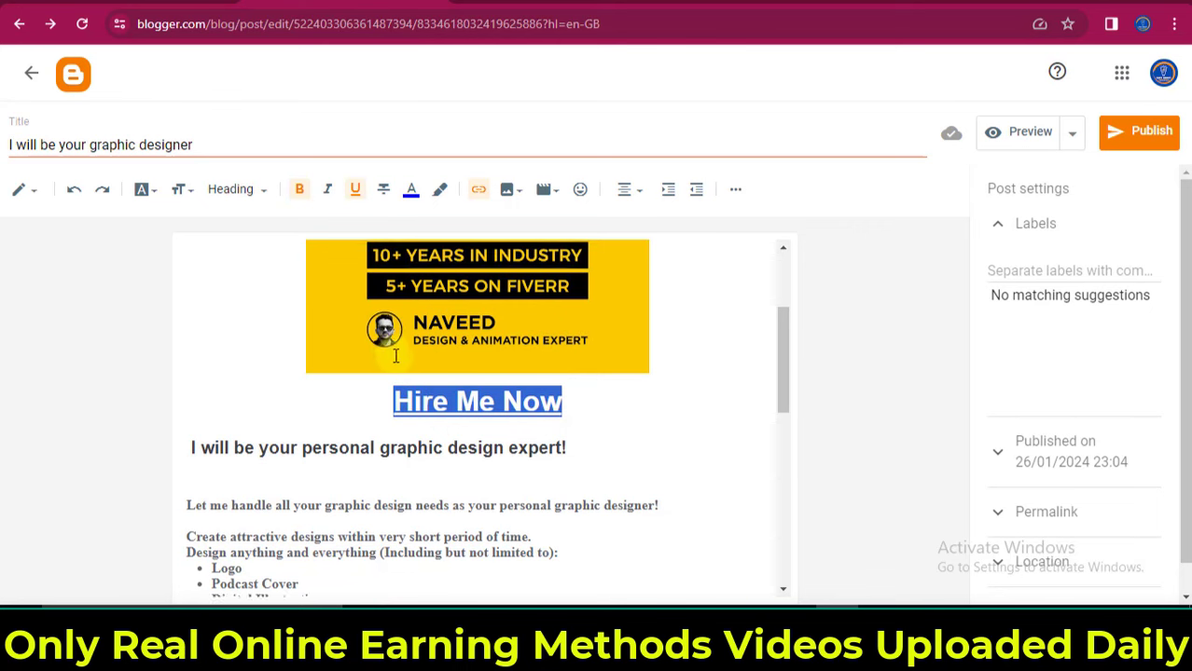
pyautogui.scroll(-5, 397, 364)
pyautogui.click(502, 541)
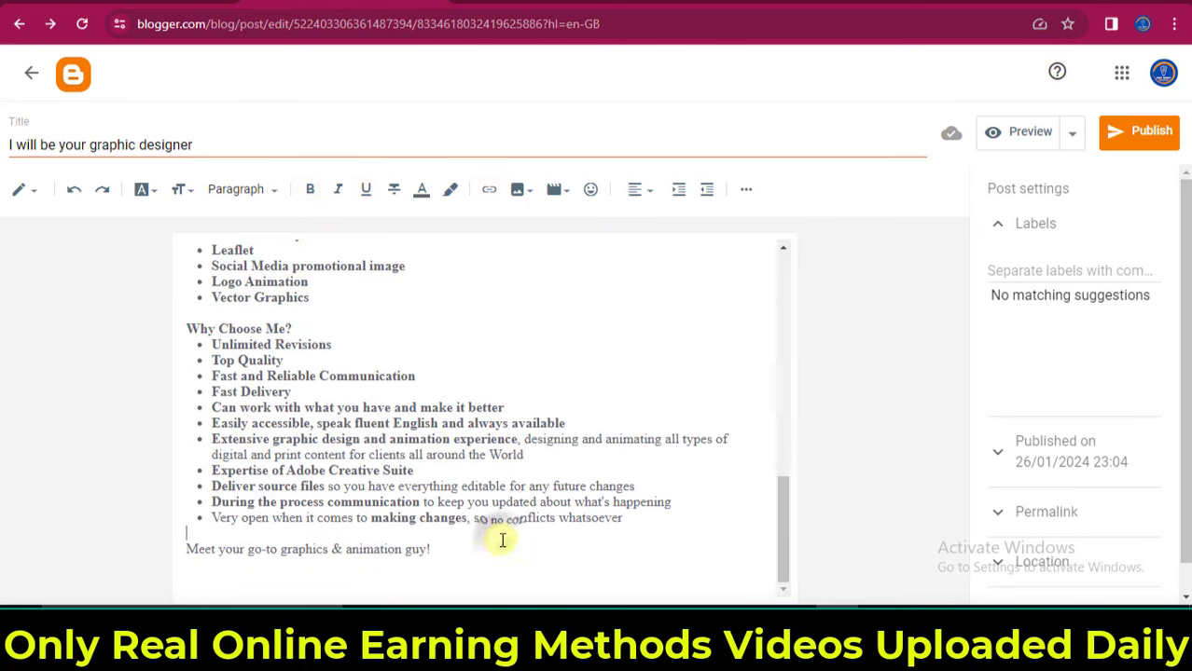
pyautogui.press('Return')
pyautogui.press('Return')
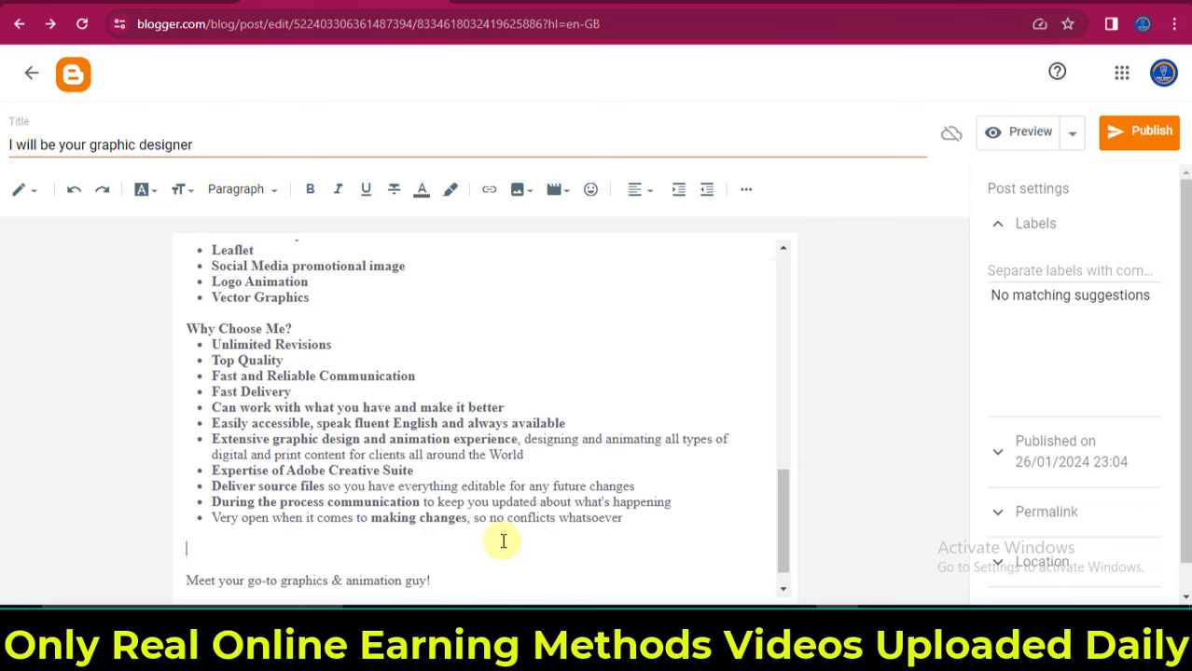
pyautogui.hotkey('ctrl', 'v')
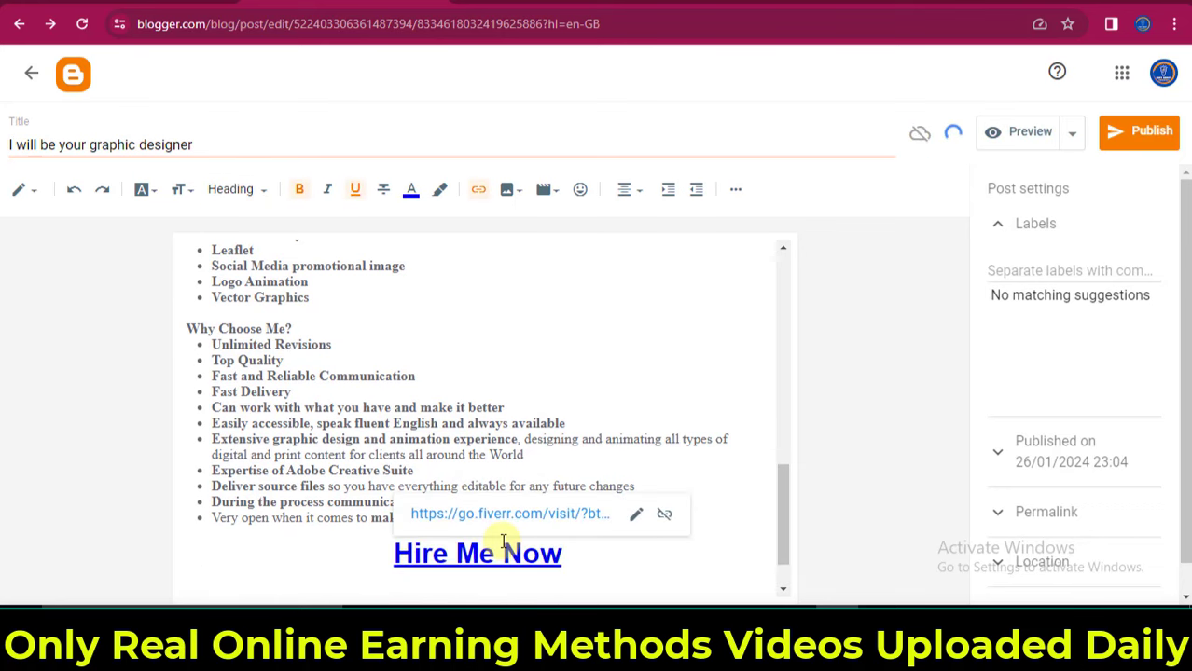
pyautogui.click(629, 405)
pyautogui.scroll(-1, 606, 418)
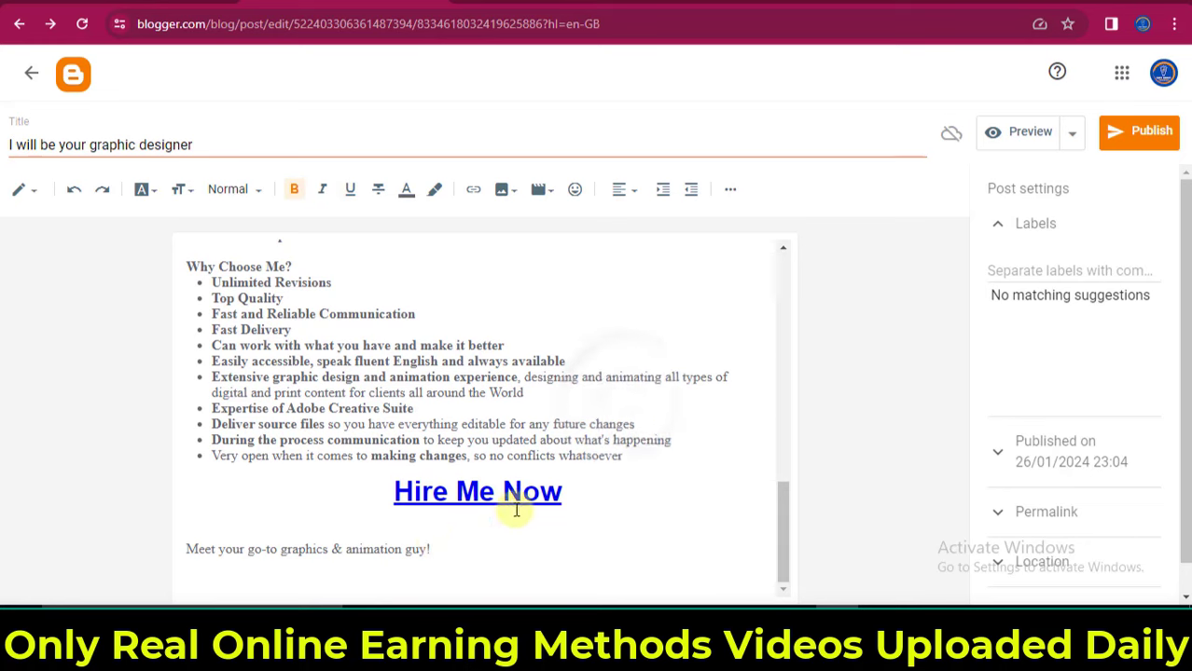
pyautogui.scroll(5, 678, 407)
pyautogui.scroll(2, 677, 409)
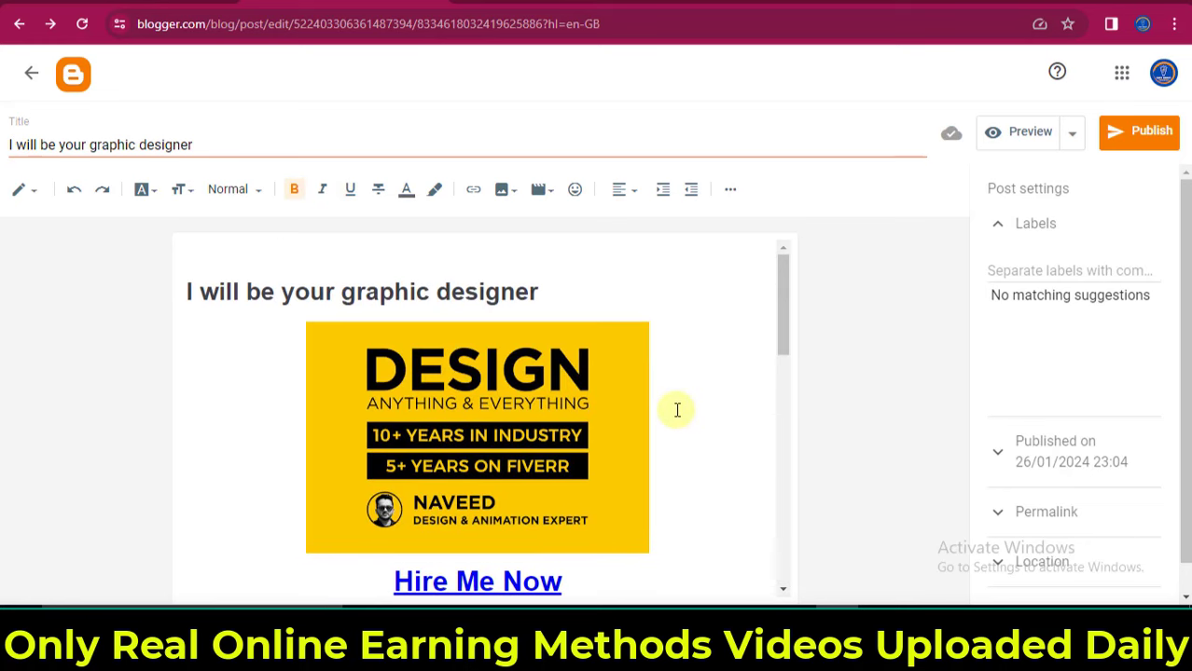
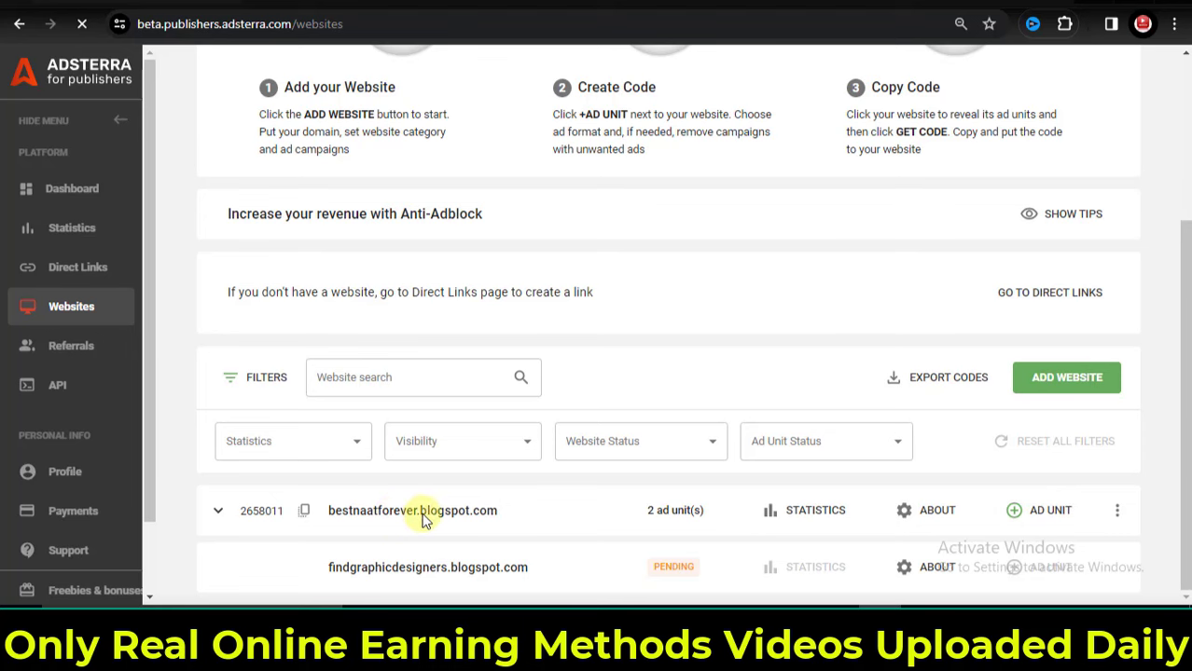
pyautogui.click(1049, 513)
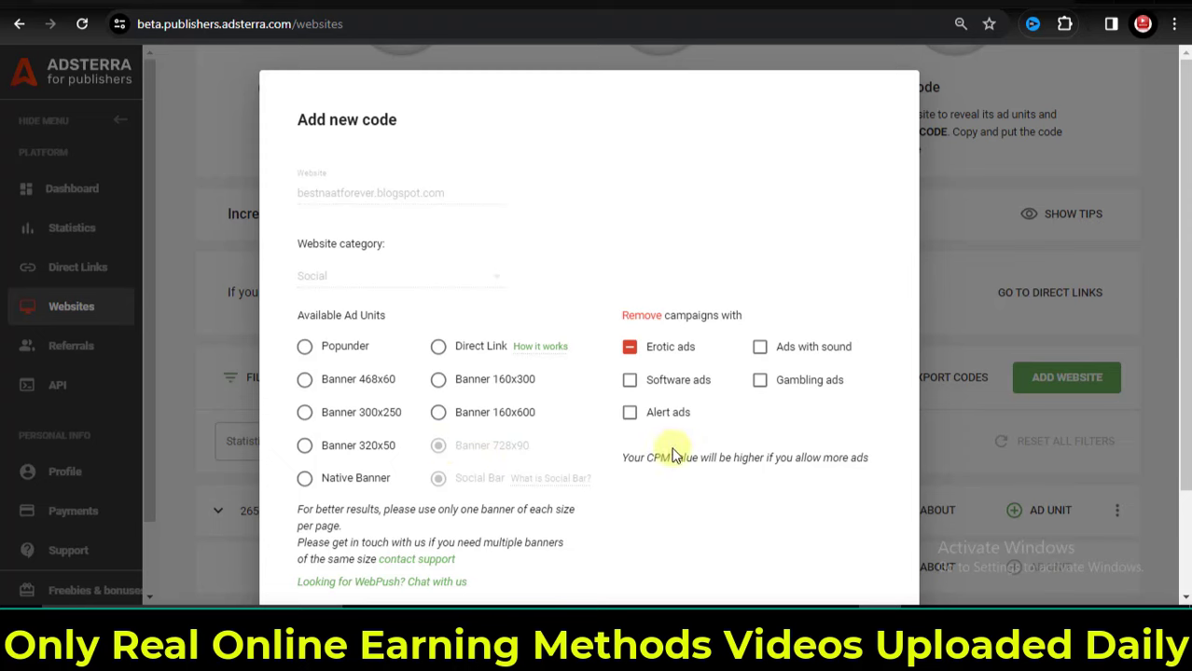
pyautogui.scroll(-2, 802, 467)
pyautogui.click(772, 502)
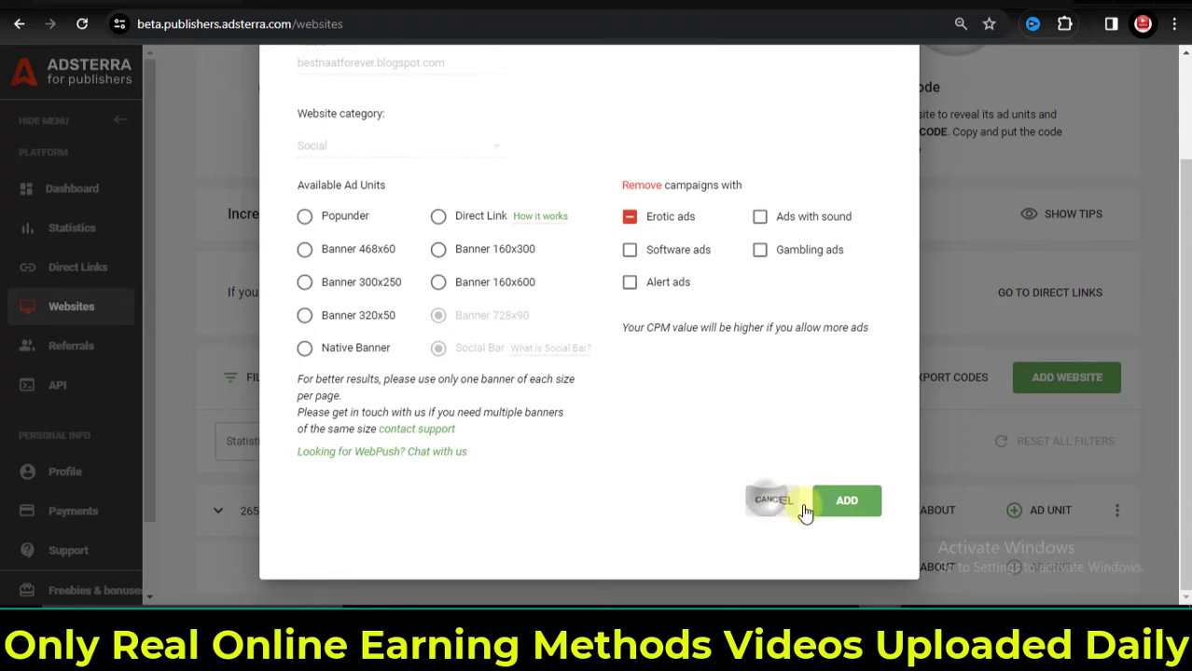
# Expand the ad units of bestnaatforever.blogspot.com in Adsterra and copy the Banner 728x90 code.
pyautogui.click(217, 510)
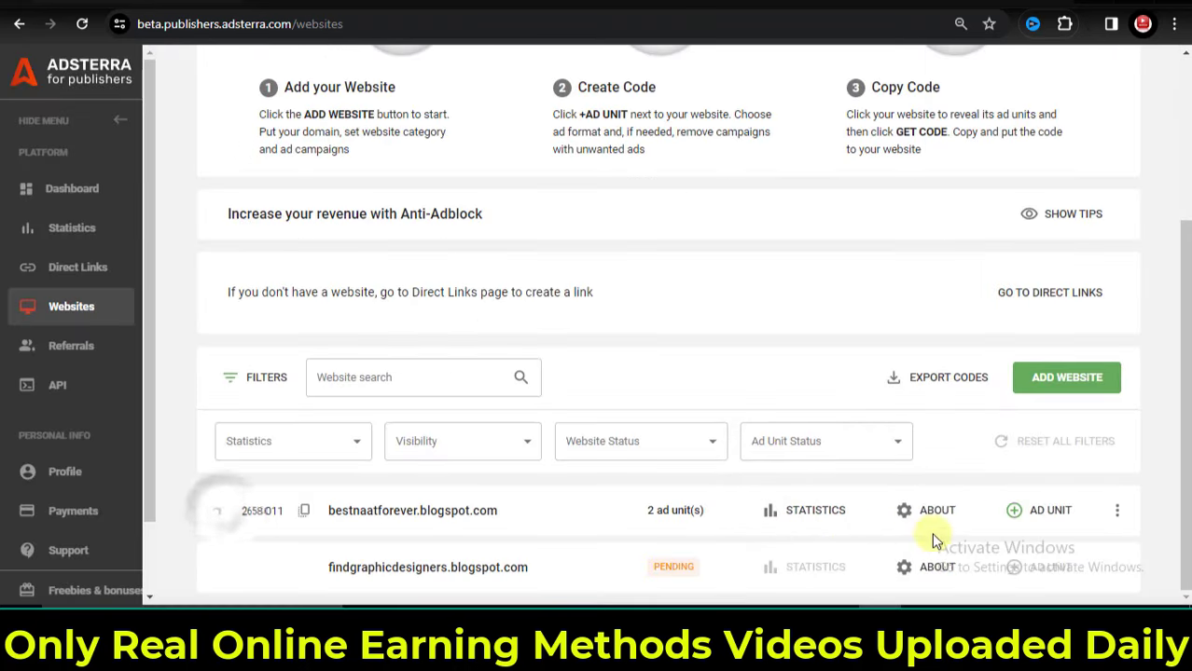
pyautogui.scroll(-1, 604, 523)
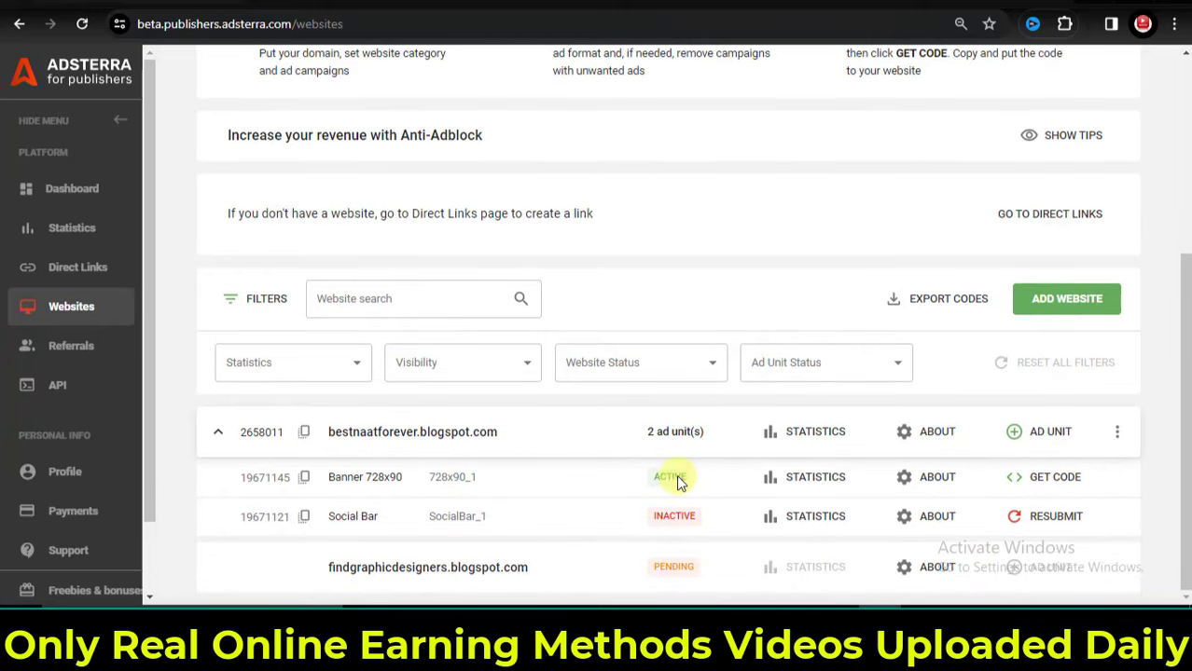
pyautogui.click(1055, 478)
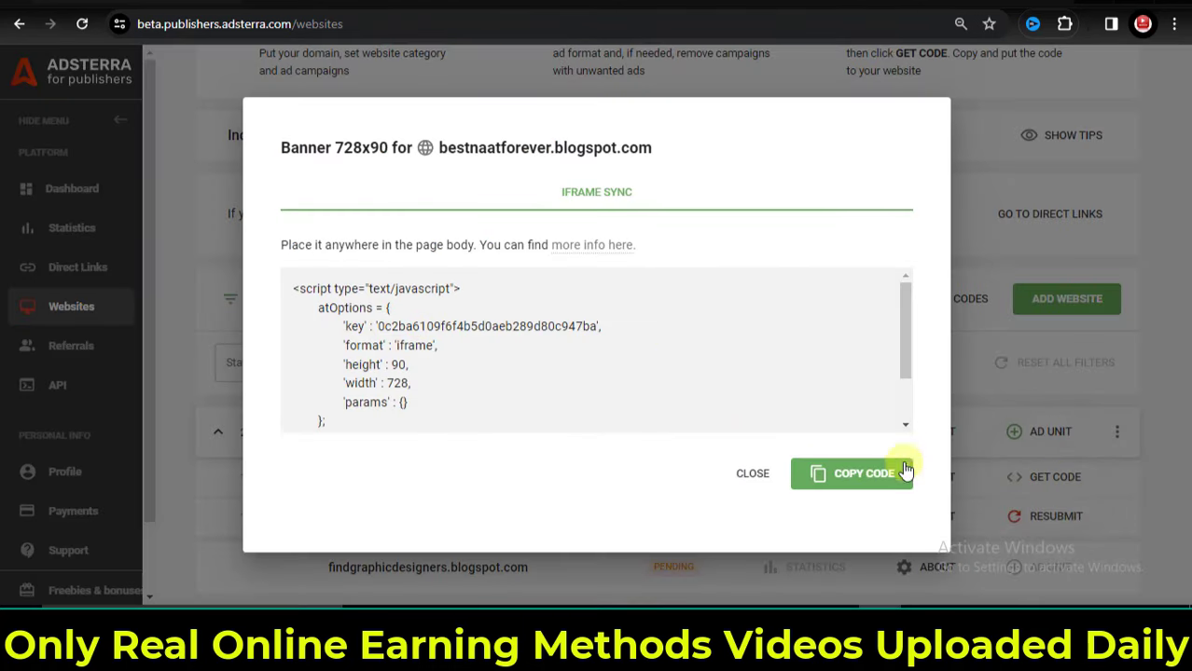
pyautogui.click(873, 479)
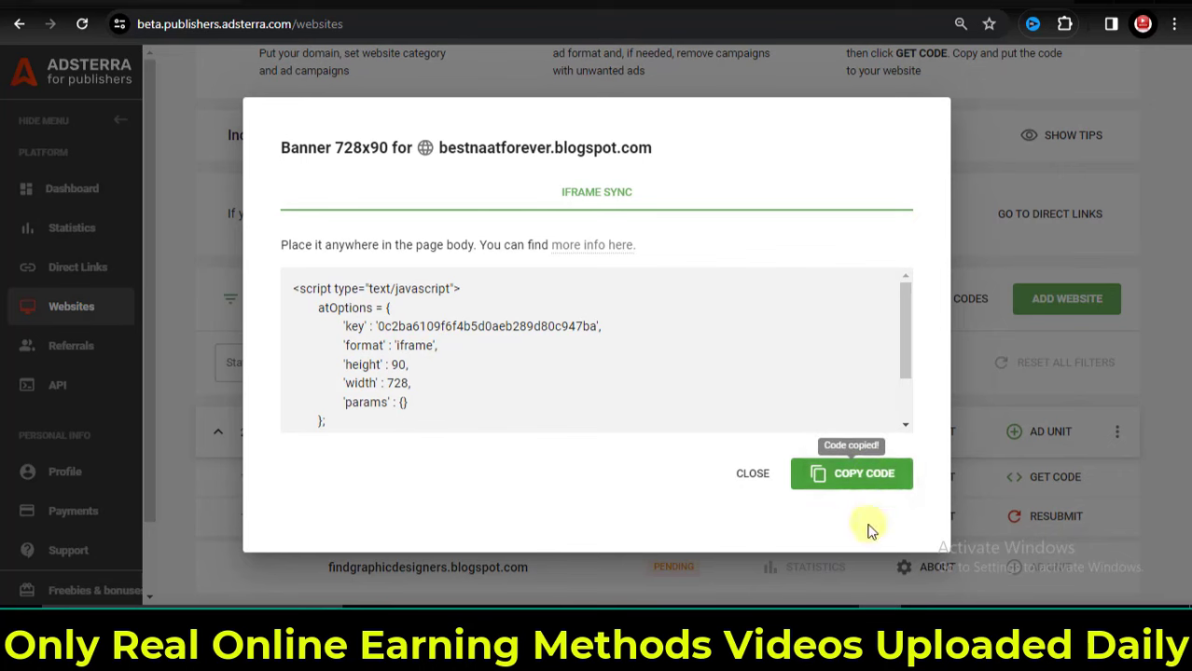
# Switch to the Blogger post, show its HTML source, and paste the copied banner code on a new line above the existing markup.
pyautogui.moveTo(840, 643)
pyautogui.click(847, 550)
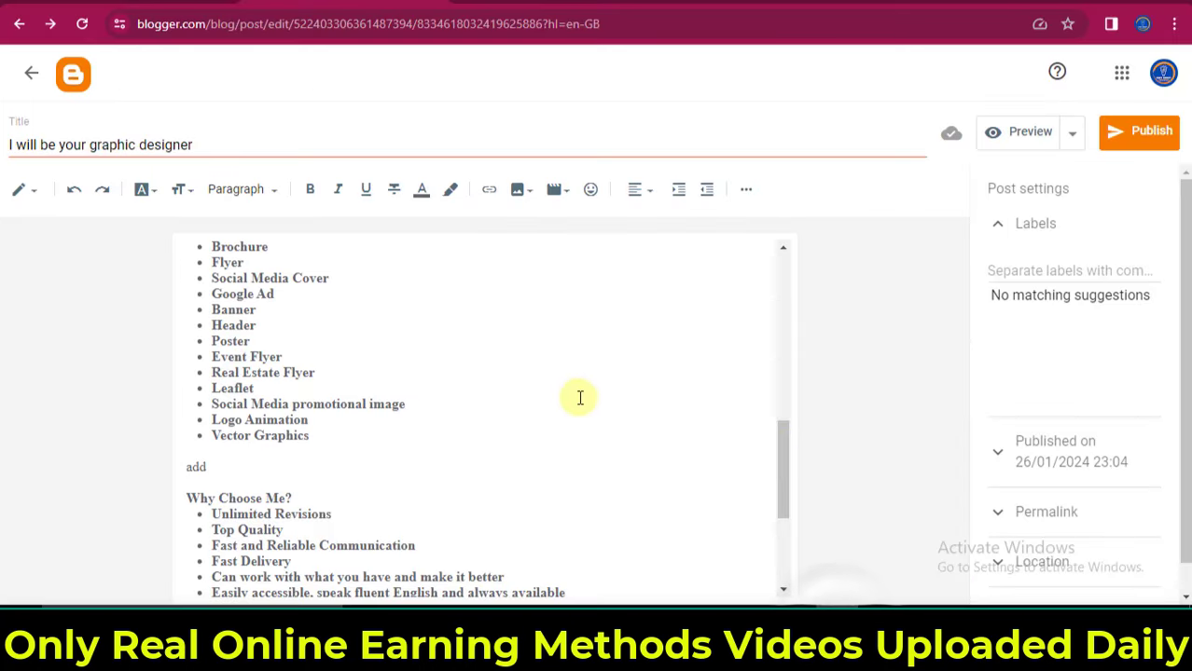
pyautogui.scroll(3, 564, 397)
pyautogui.scroll(-3, 388, 453)
pyautogui.click(204, 471)
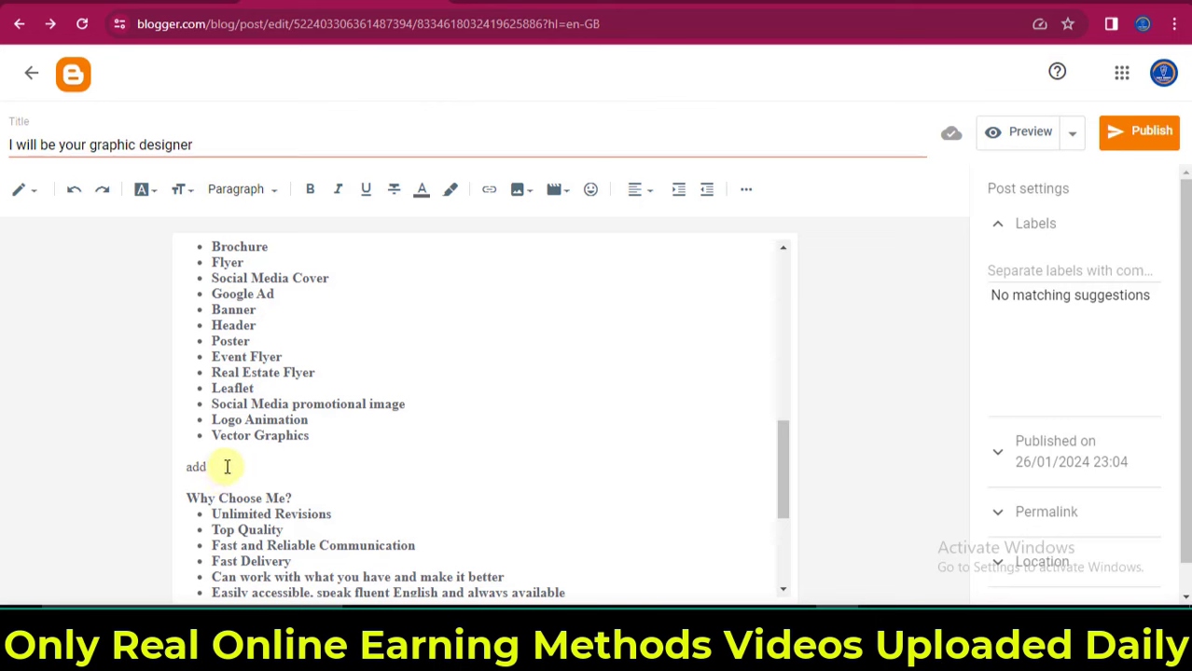
pyautogui.scroll(5, 402, 452)
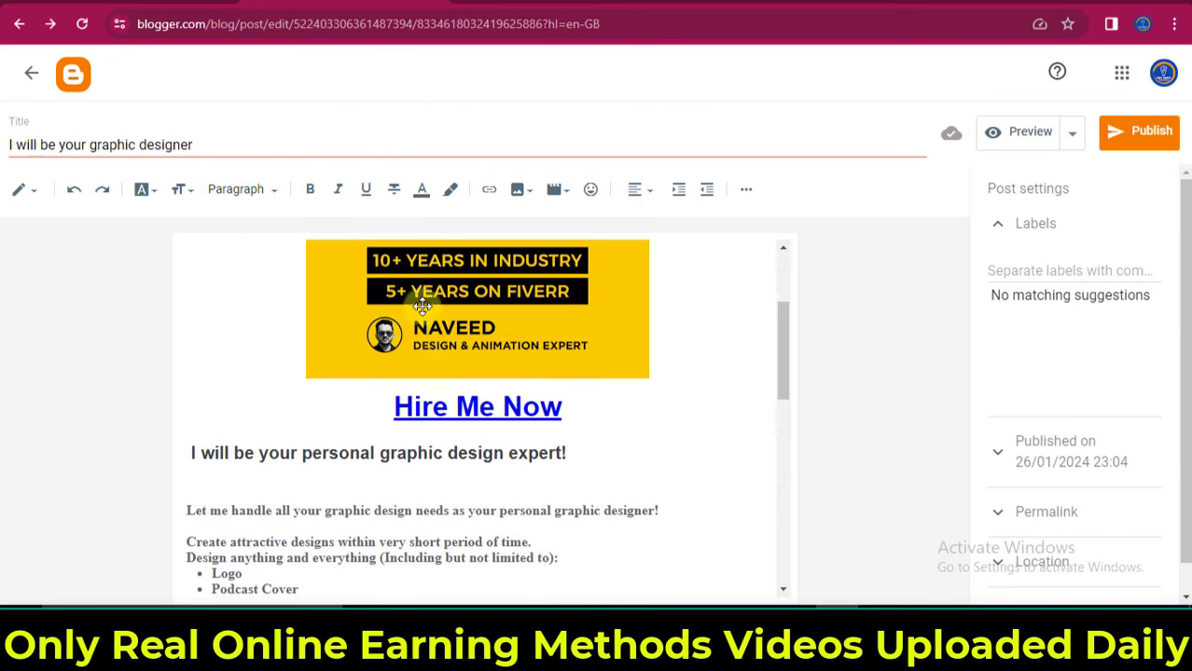
pyautogui.scroll(2, 422, 306)
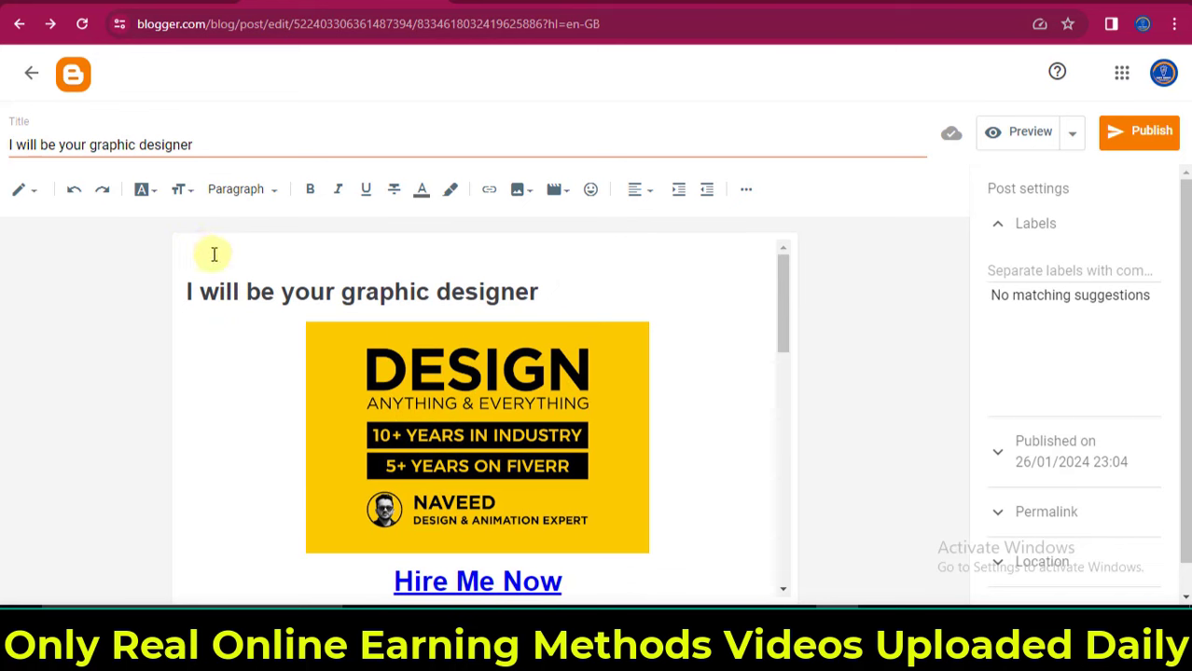
pyautogui.click(28, 195)
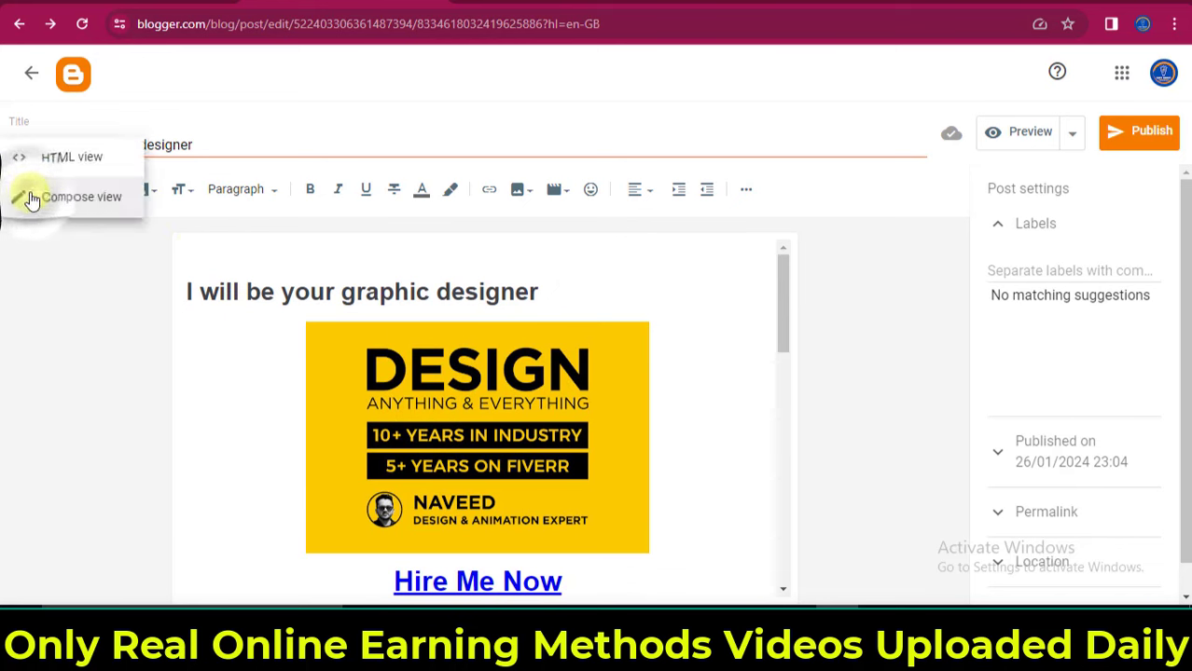
pyautogui.click(72, 160)
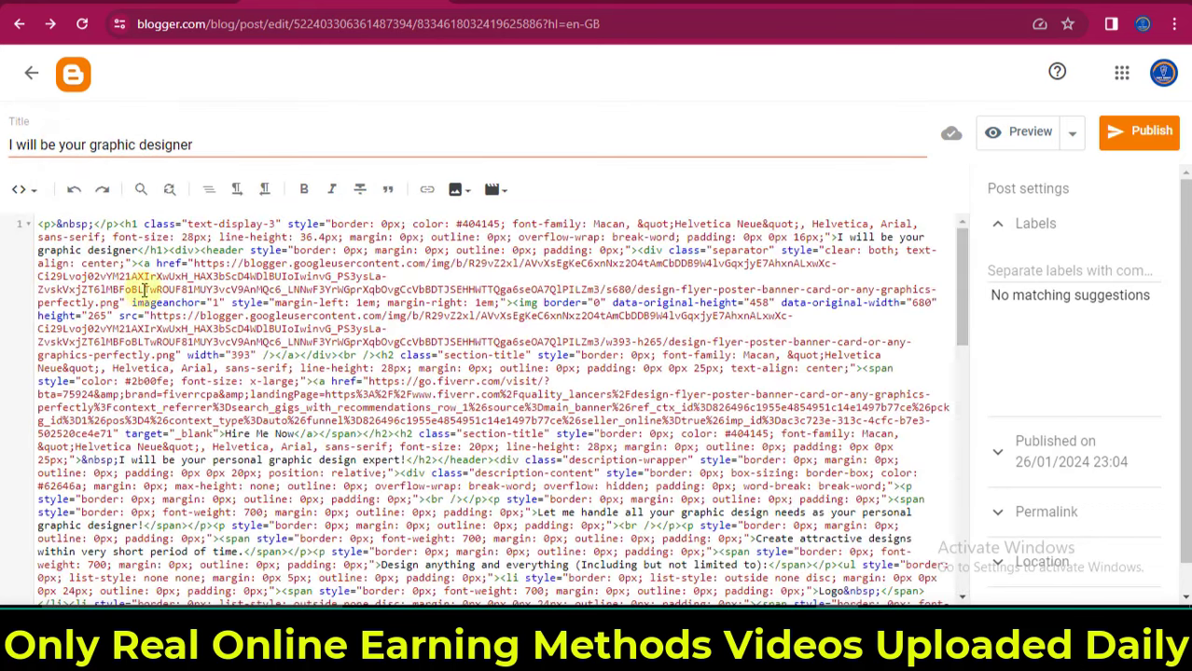
pyautogui.click(39, 224)
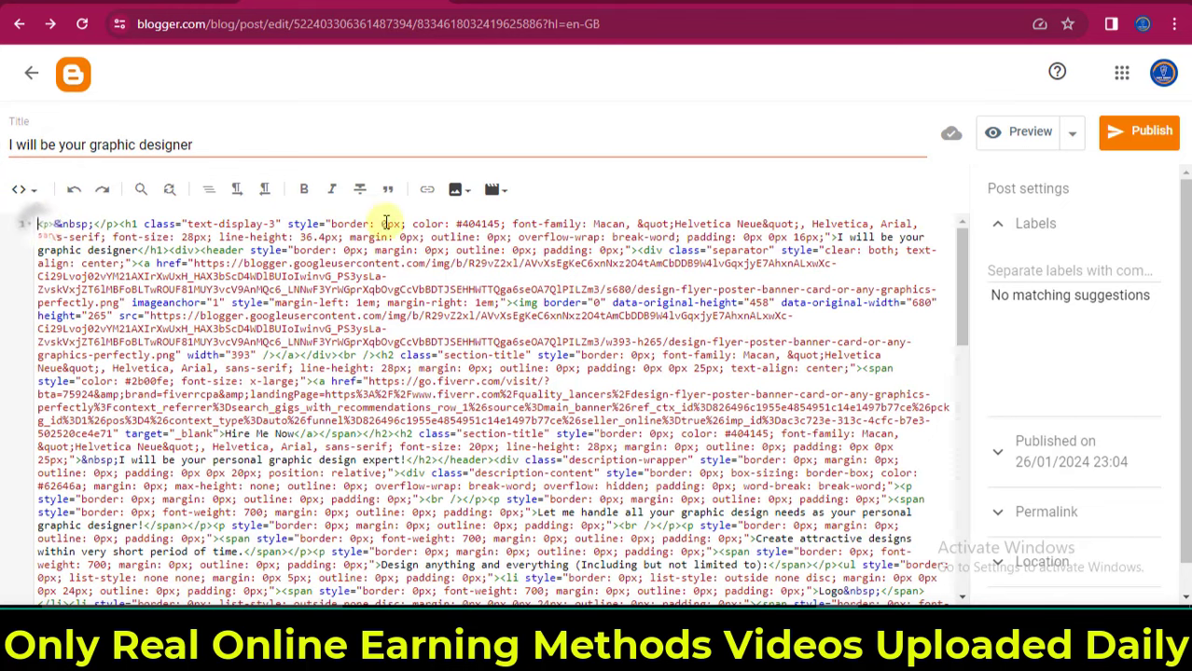
pyautogui.press('Return')
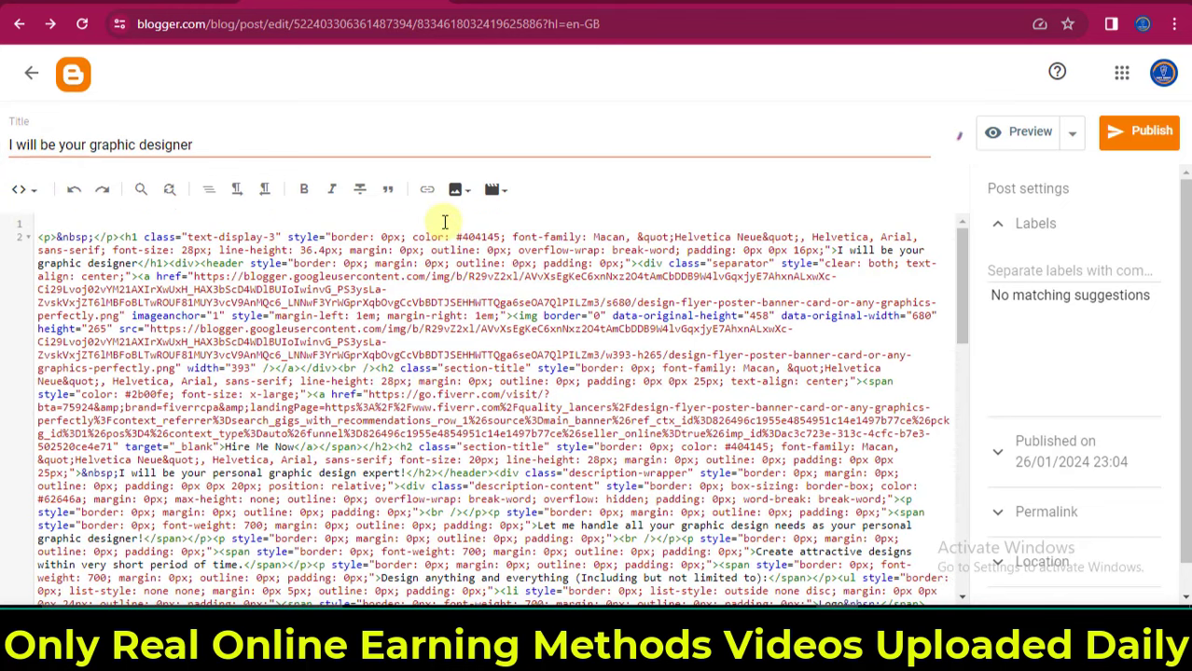
pyautogui.hotkey('ctrl', 'v')
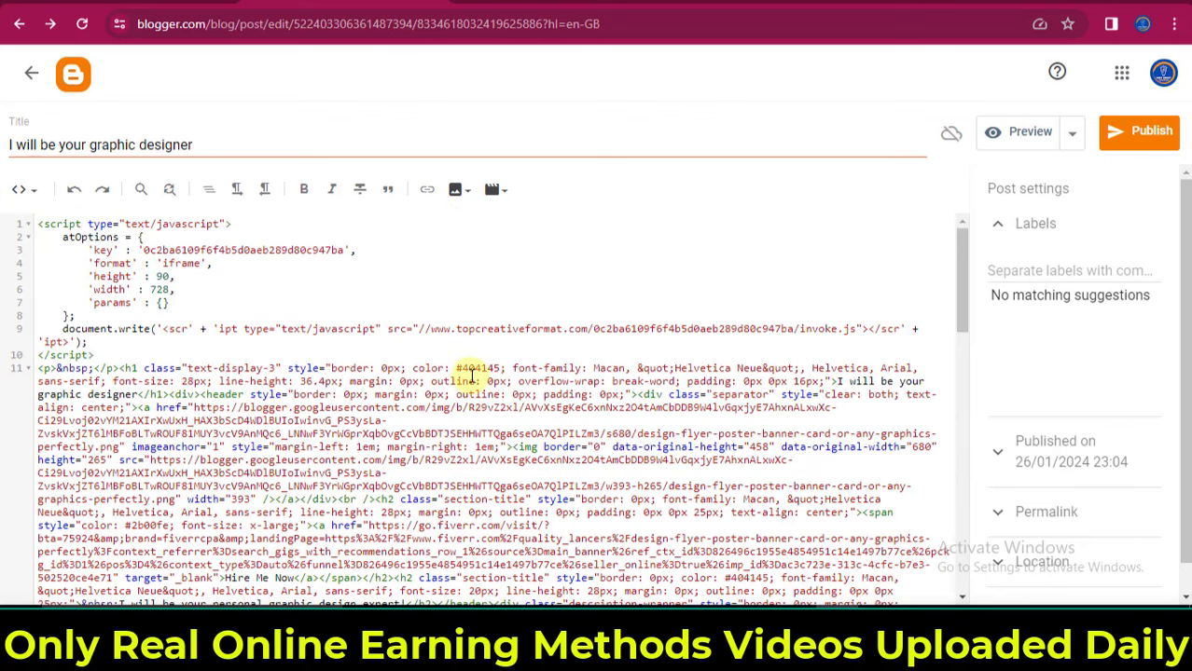
# Search the post's HTML source for the "add" placeholder and check the matches.
pyautogui.scroll(-5, 466, 374)
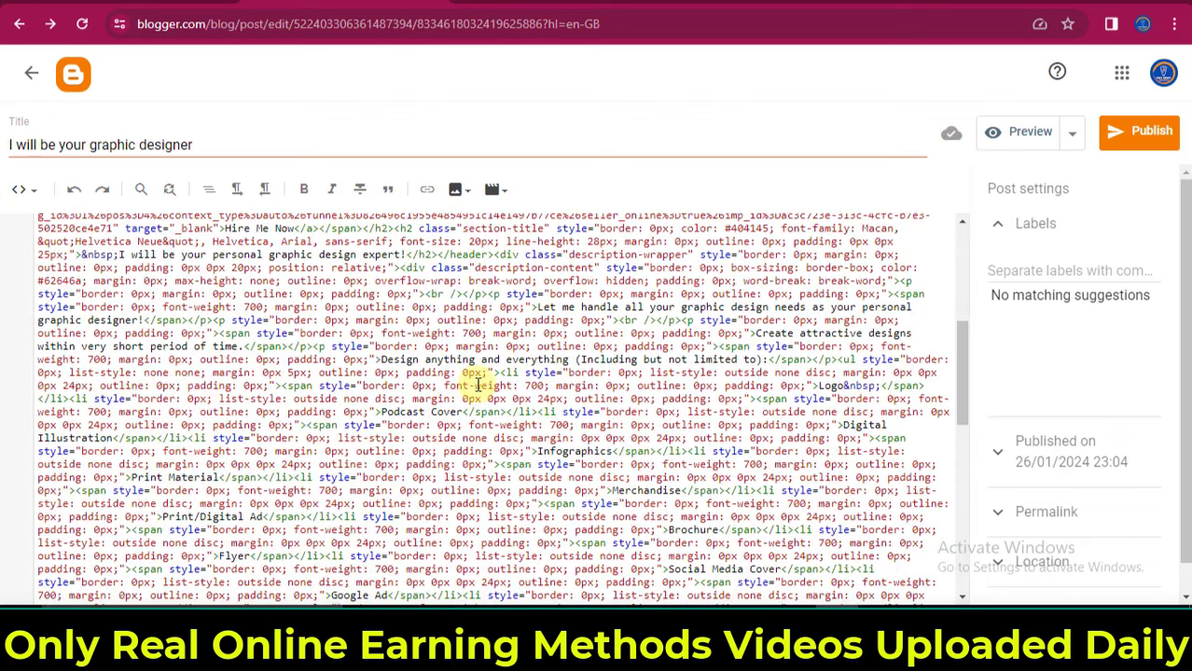
pyautogui.hotkey('ctrl', 'f')
pyautogui.scroll(5, 474, 380)
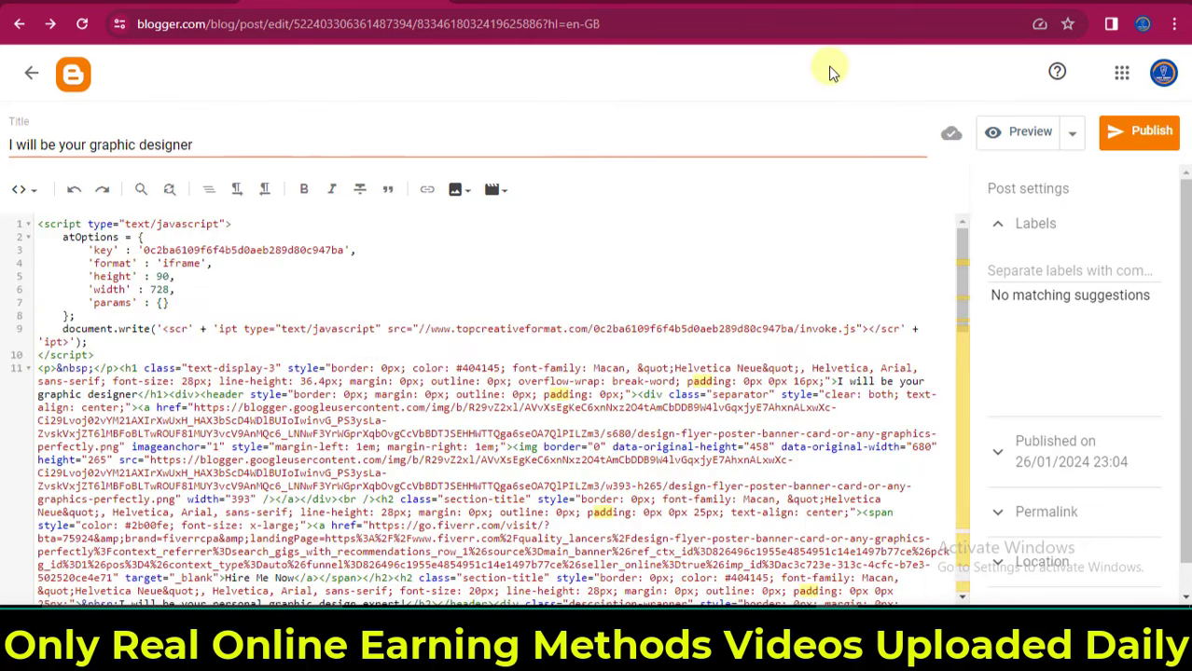
pyautogui.hotkey('ctrl', 'f')
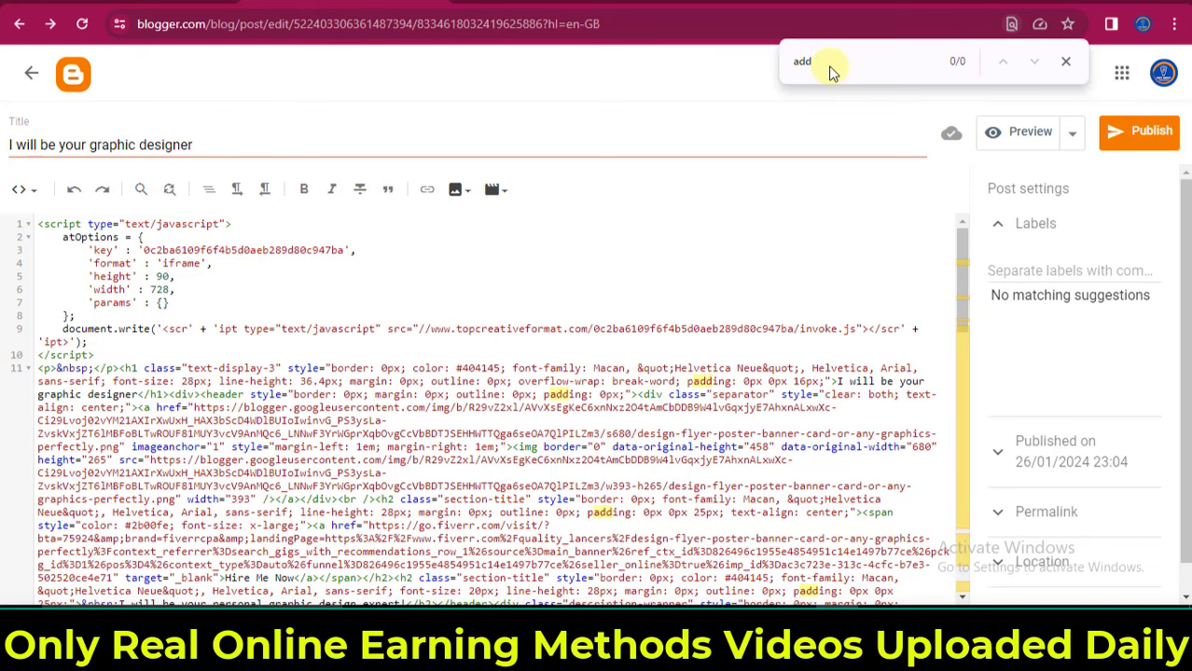
pyautogui.press('BackSpace')
pyautogui.press('Return')
pyautogui.press('Return')
pyautogui.press('Return')
pyautogui.press('Return')
pyautogui.press('Return')
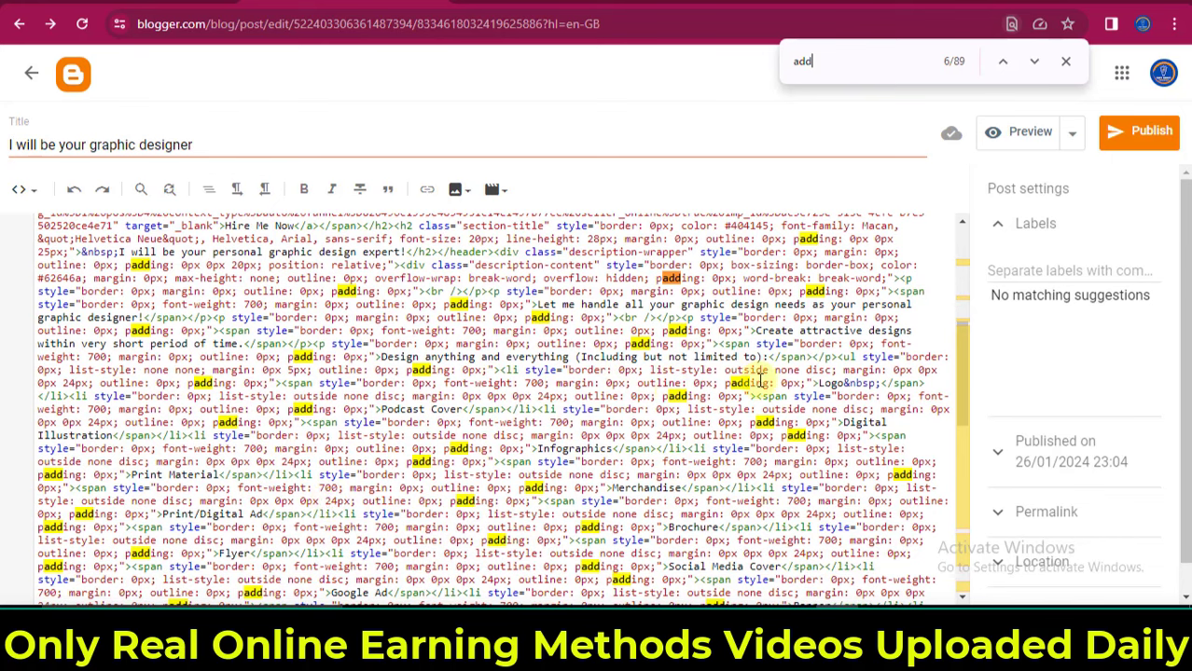
pyautogui.scroll(-3, 746, 377)
pyautogui.scroll(5, 760, 381)
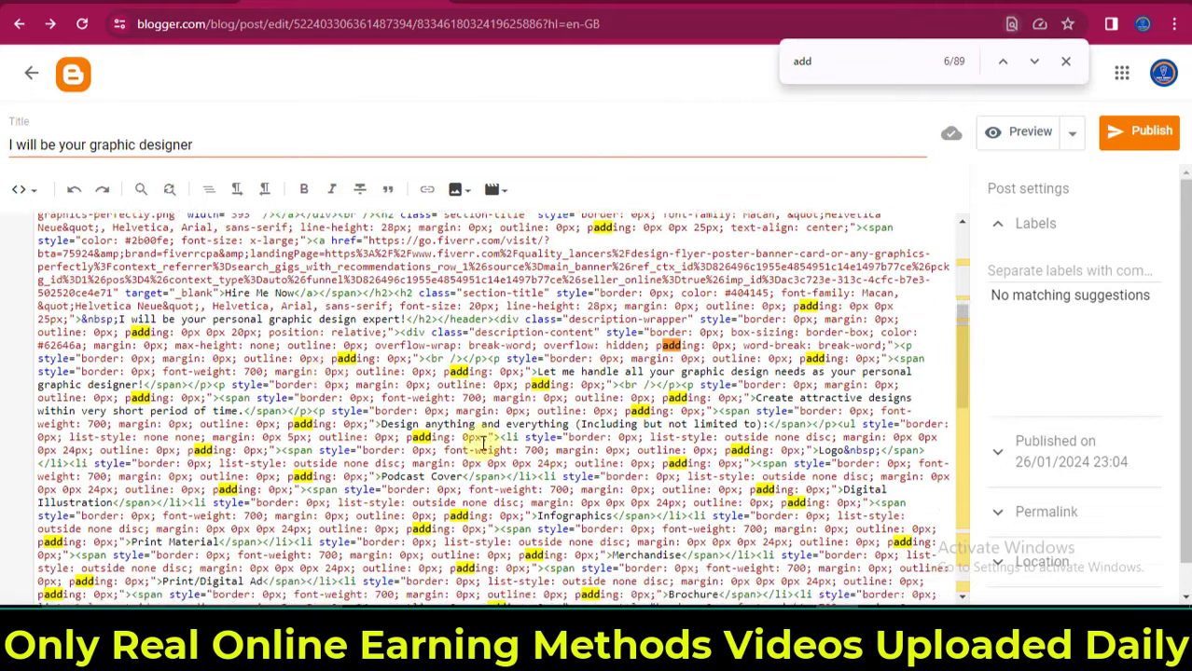
# Return to Compose view and change the "add" placeholder above "Why Choose Me?" to "adddd".
pyautogui.click(17, 190)
pyautogui.click(72, 239)
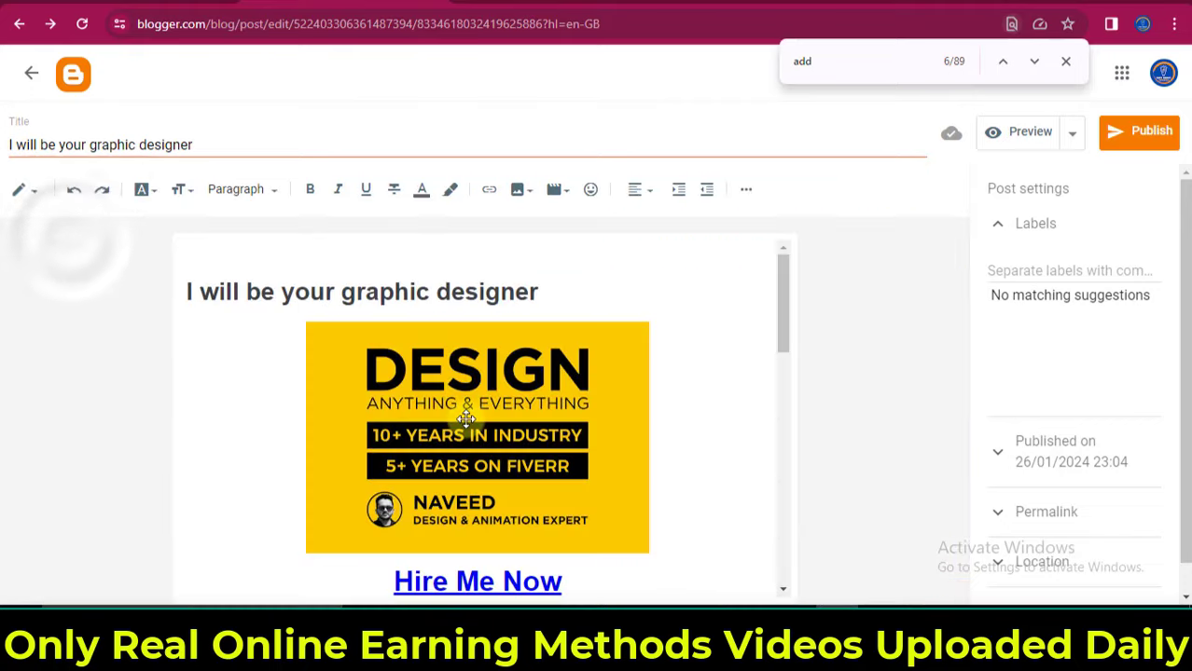
pyautogui.scroll(-3, 615, 429)
pyautogui.scroll(-6, 625, 431)
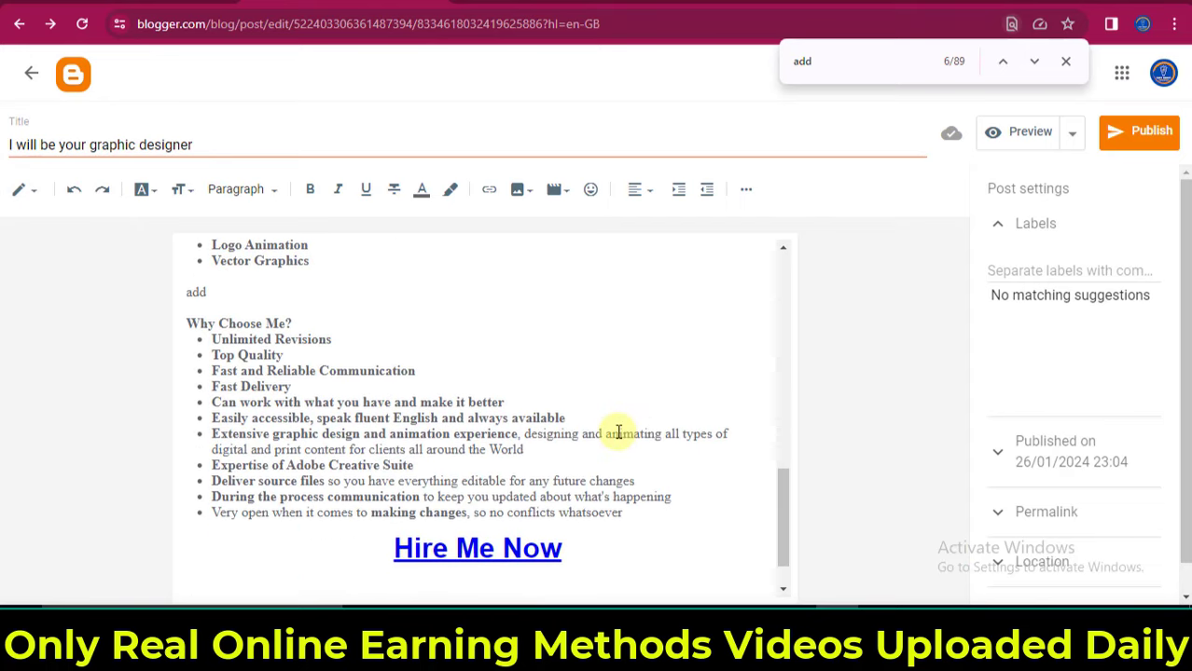
pyautogui.click(209, 292)
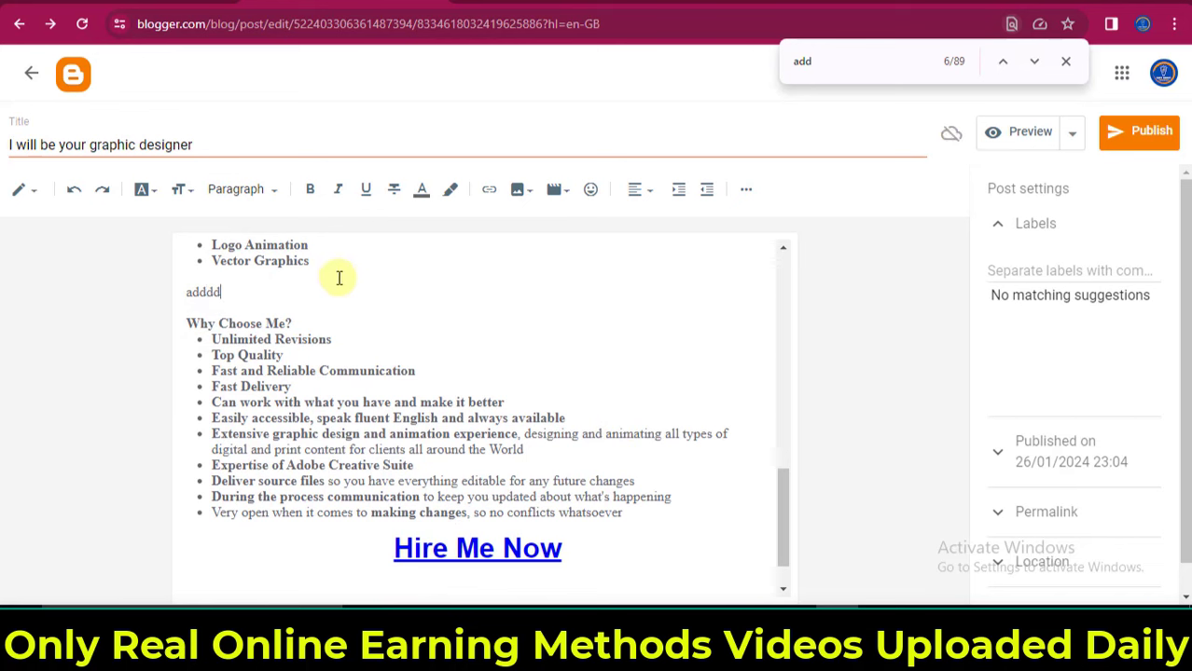
# Find "adddd" in the post's HTML source and replace it with the copied banner code.
pyautogui.click(20, 190)
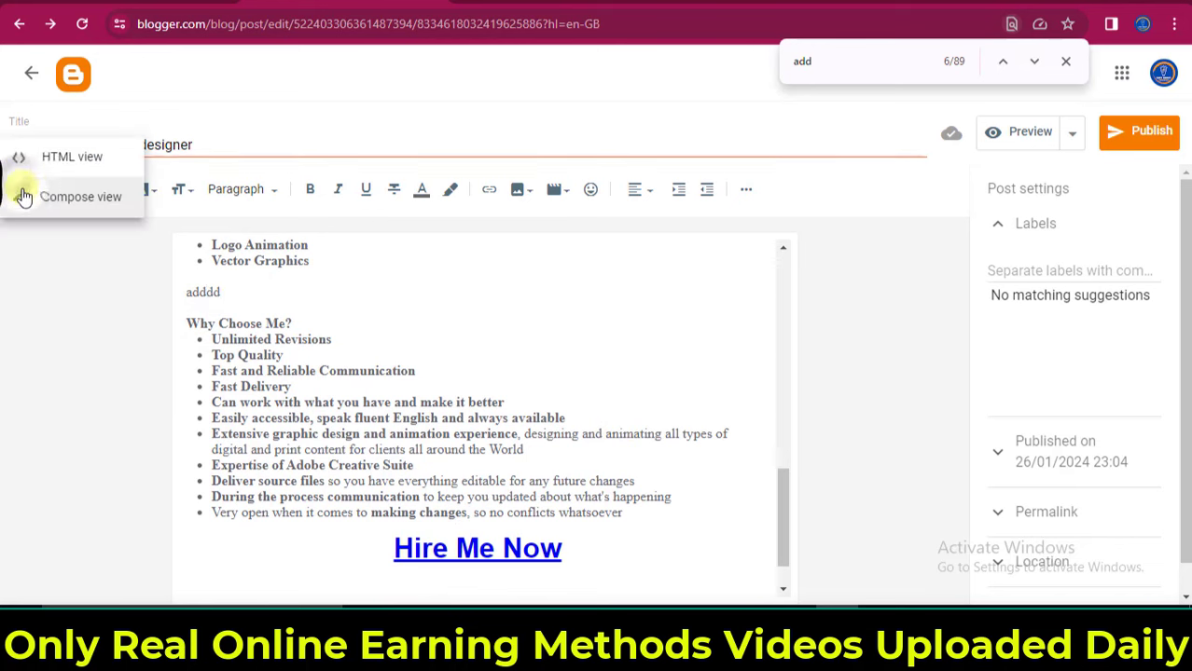
pyautogui.click(62, 156)
pyautogui.click(842, 60)
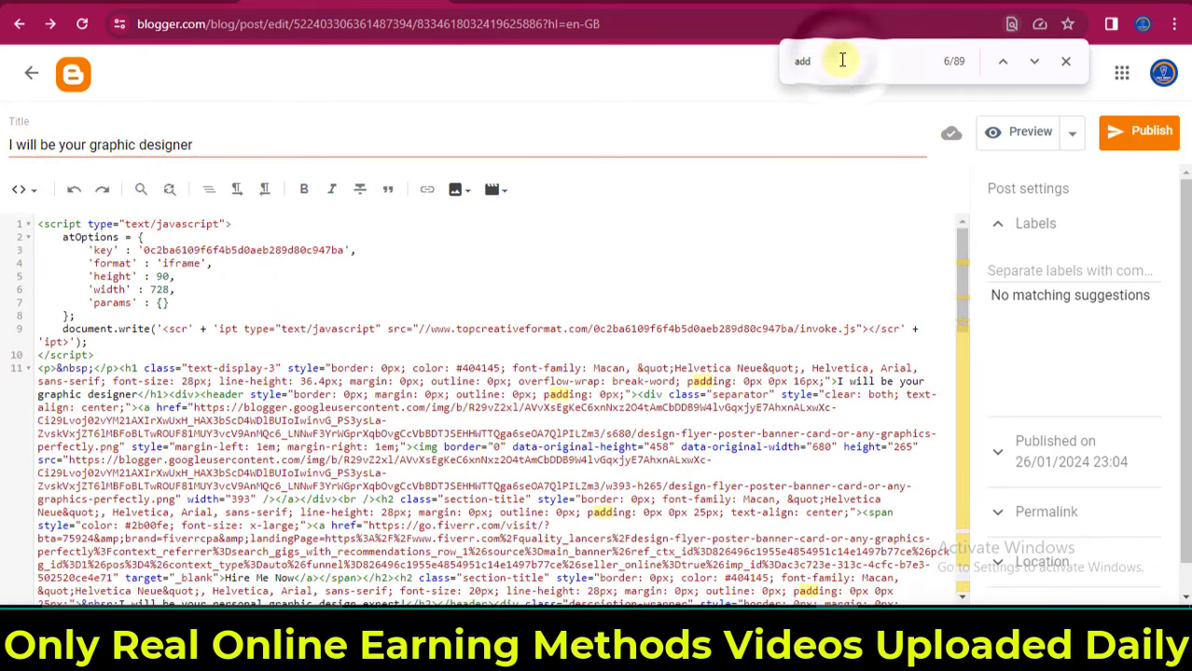
pyautogui.write('dd')
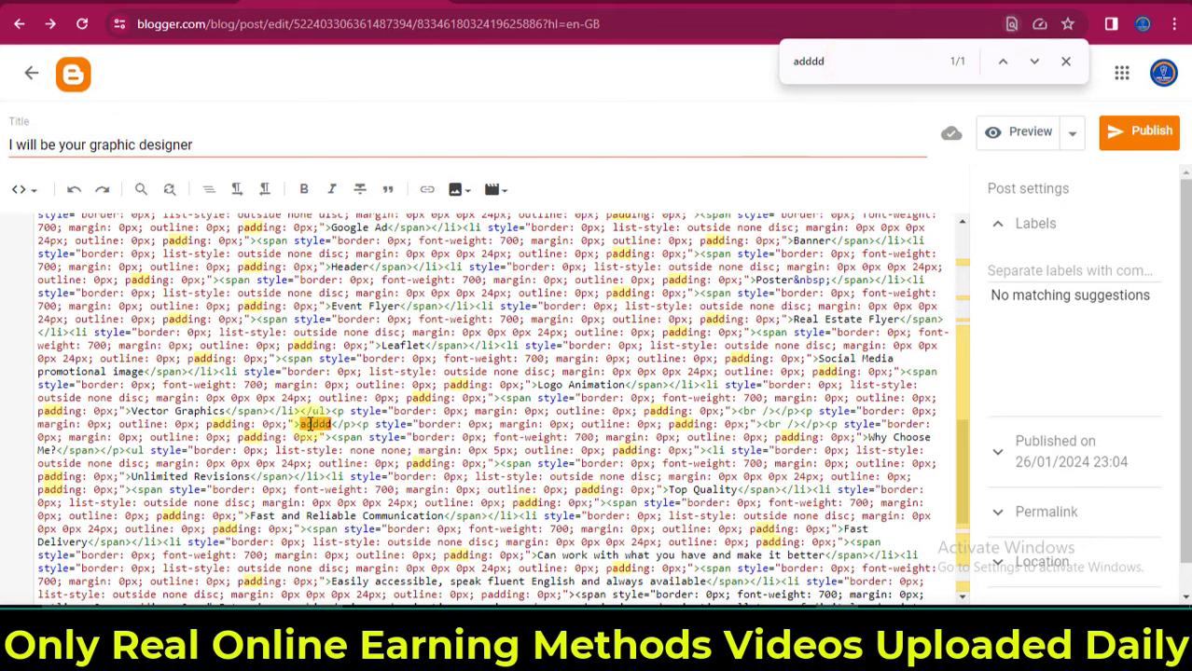
pyautogui.click(317, 426)
pyautogui.moveTo(331, 424); pyautogui.dragTo(301, 425)
pyautogui.click(683, 425)
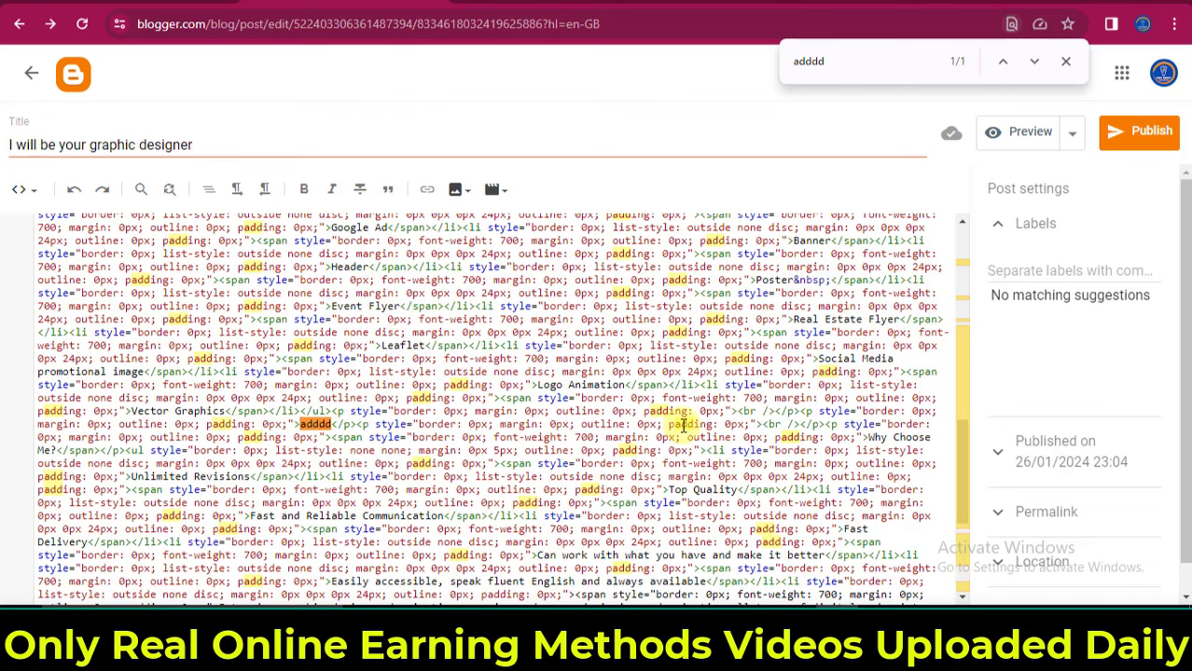
pyautogui.hotkey('ctrl', 'v')
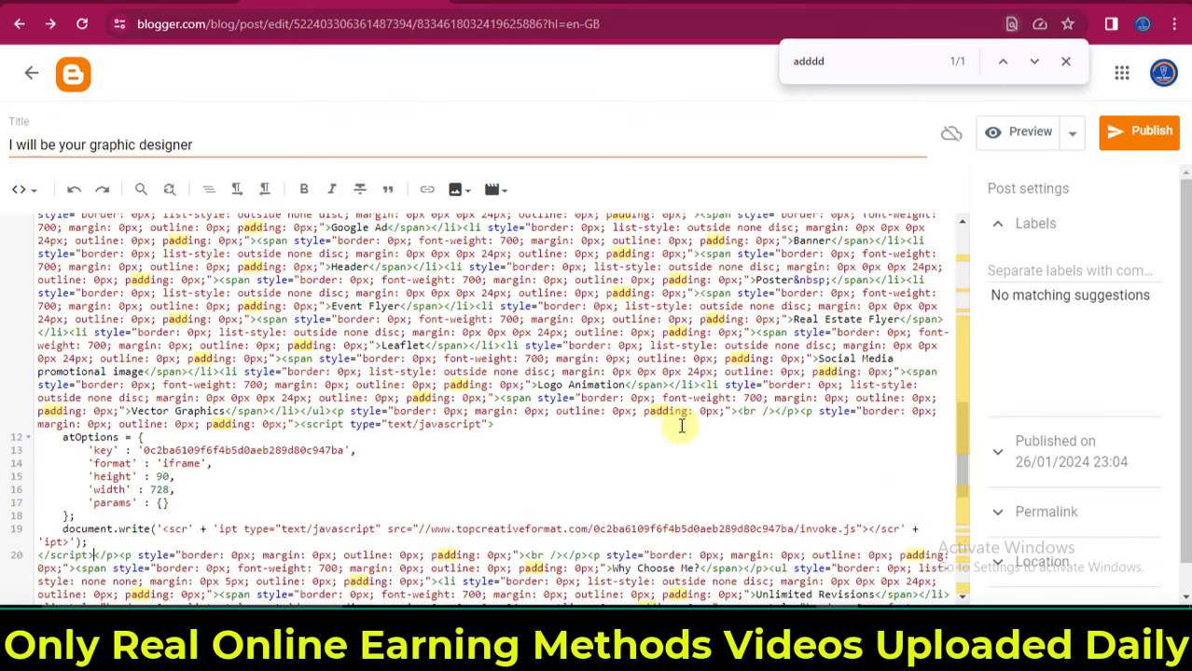
# Paste the banner code once more after a blank line at the end of the HTML source, and dismiss the page search.
pyautogui.scroll(-5, 681, 426)
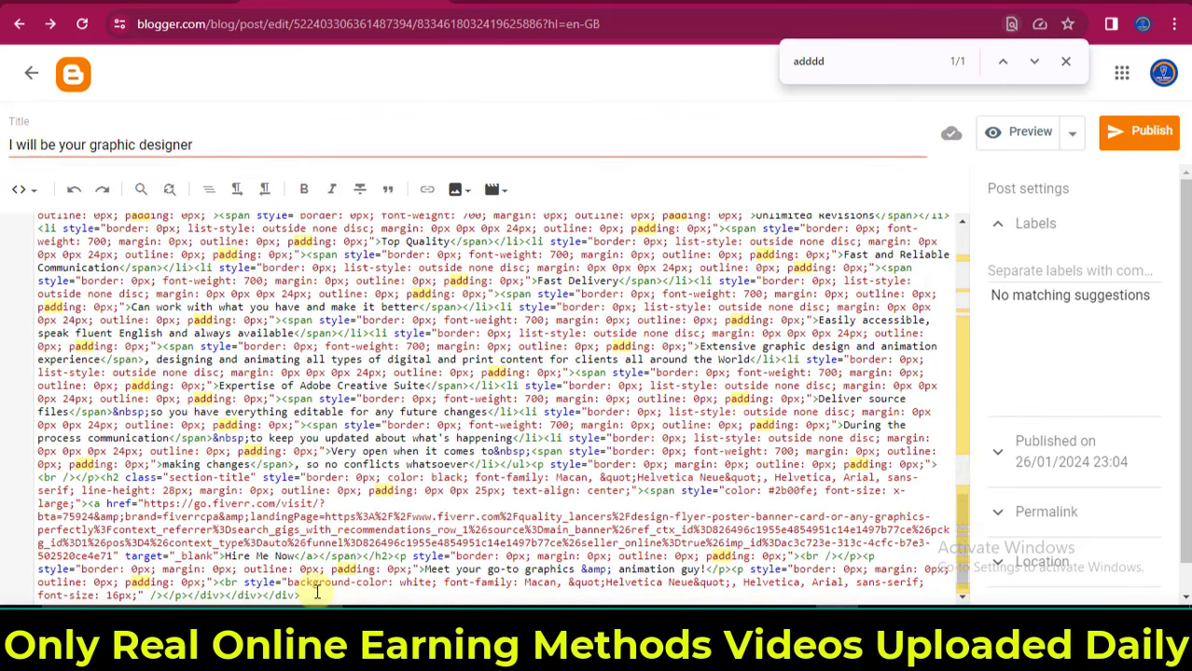
pyautogui.click(313, 594)
pyautogui.press('Return')
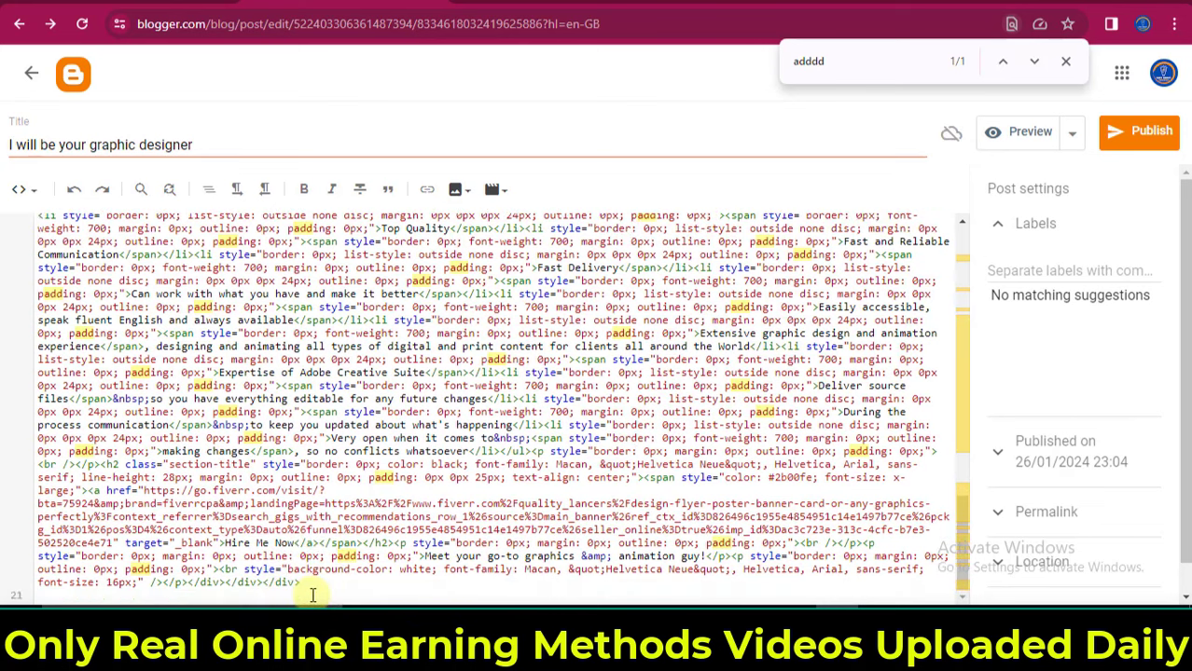
pyautogui.press('Return')
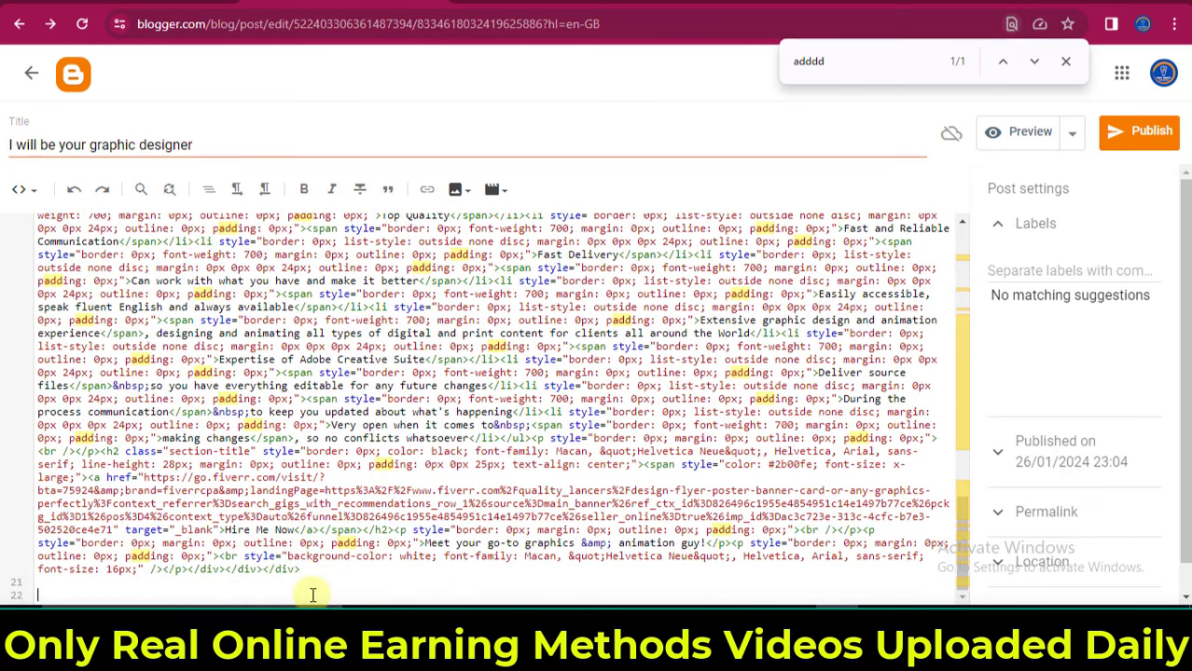
pyautogui.write('<script type="text/javascript"> \tatOptions = { \t\t\'key\' : \'0c2ba6109f6f4b5d0aeb289d80c947ba\', \t\t\'format\' : \'iframe\', \t\t\'height\' : 90, \t\t\'width\' : 728, \t\t\'params\' : {} \t}; \tdocument.write(\'<scr\' + \'ipt type="text/javascript" src="//www.topcreativeformat.com/0c2ba6109f6f4b5d0aeb289d80c947ba/invoke.js"></scr\' + \'ipt>\'); </script>')
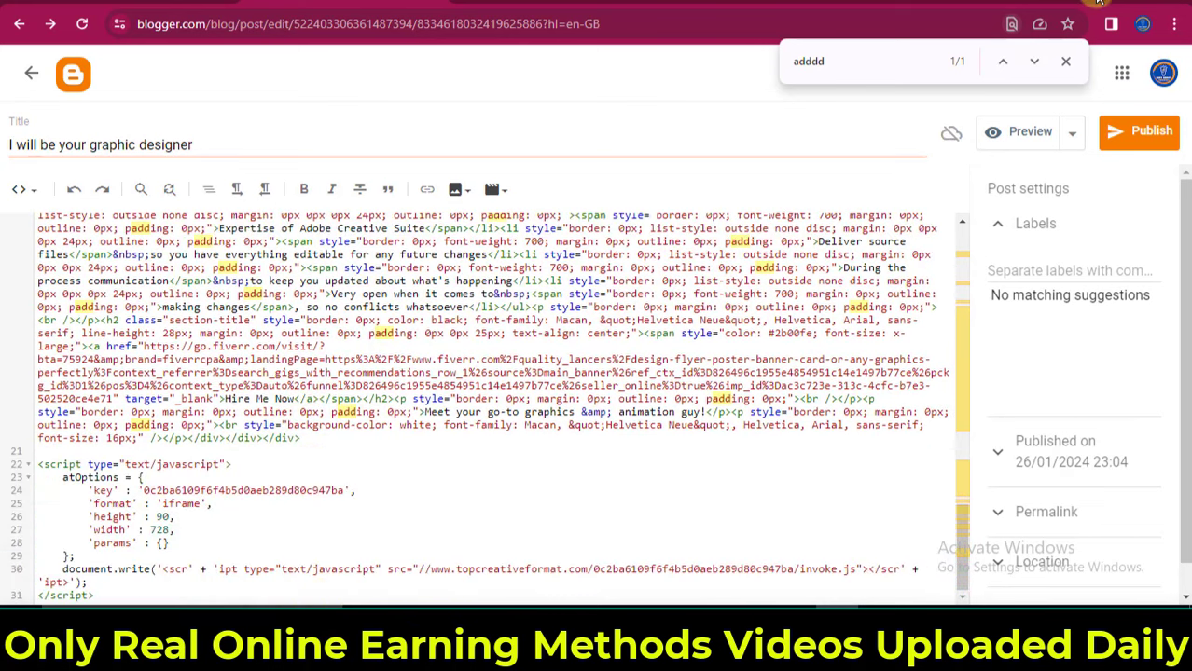
pyautogui.click(1069, 64)
# Publish the "I will be your graphic designer" post to the blog.
pyautogui.scroll(10, 617, 325)
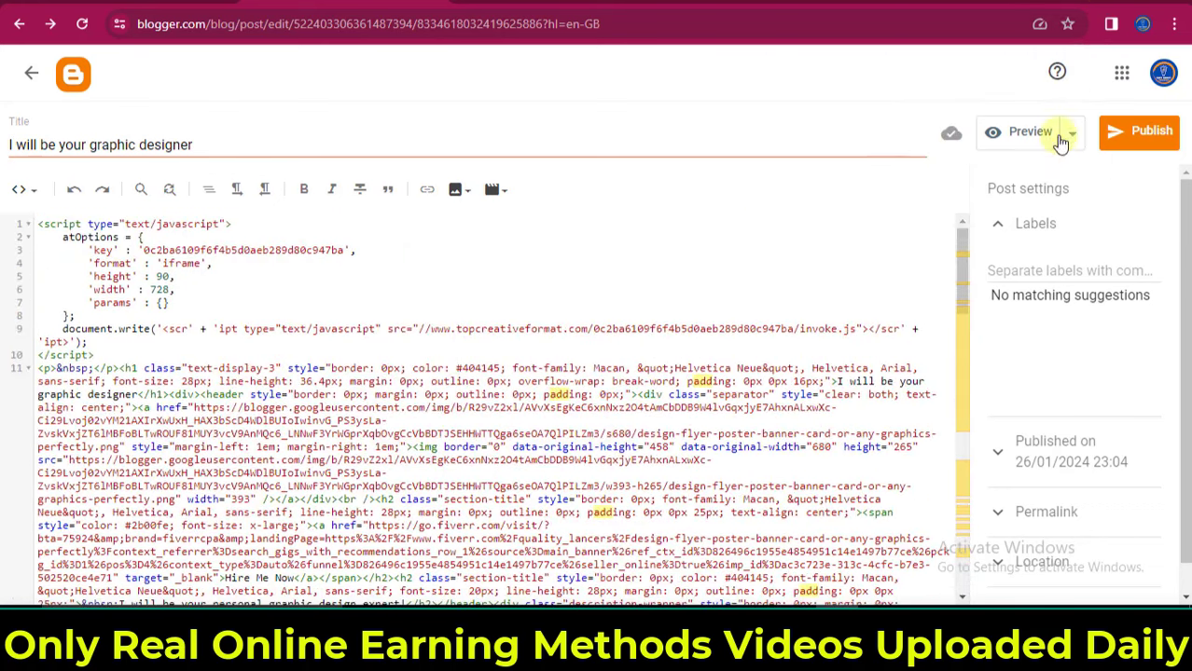
pyautogui.click(1131, 138)
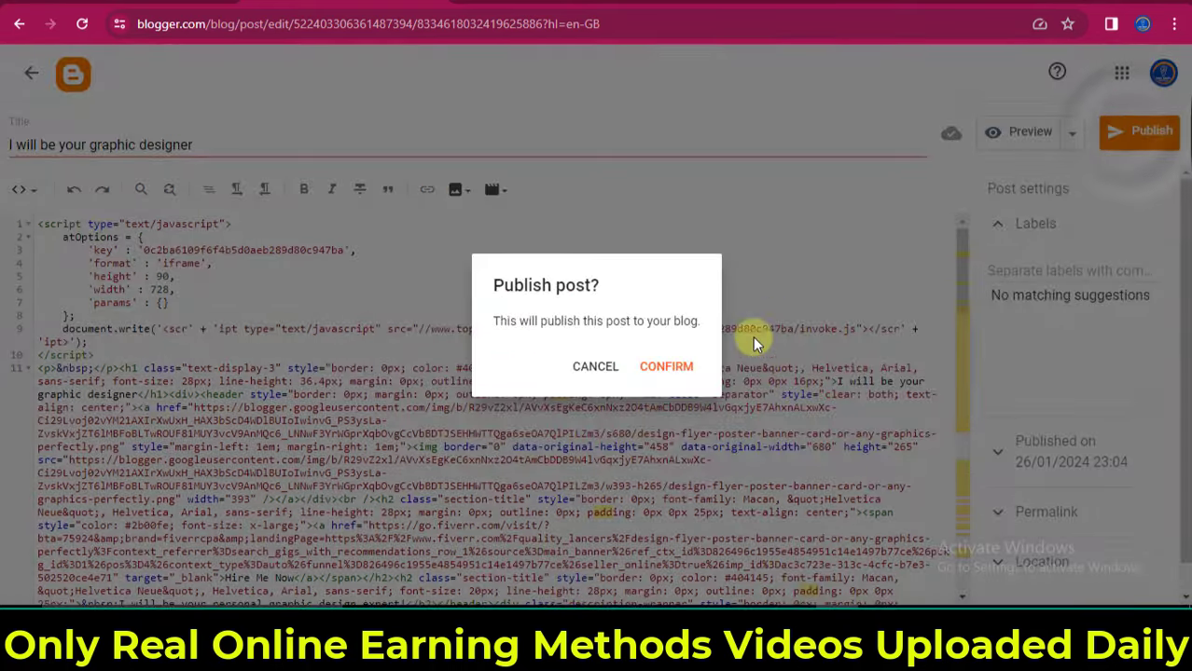
pyautogui.click(665, 370)
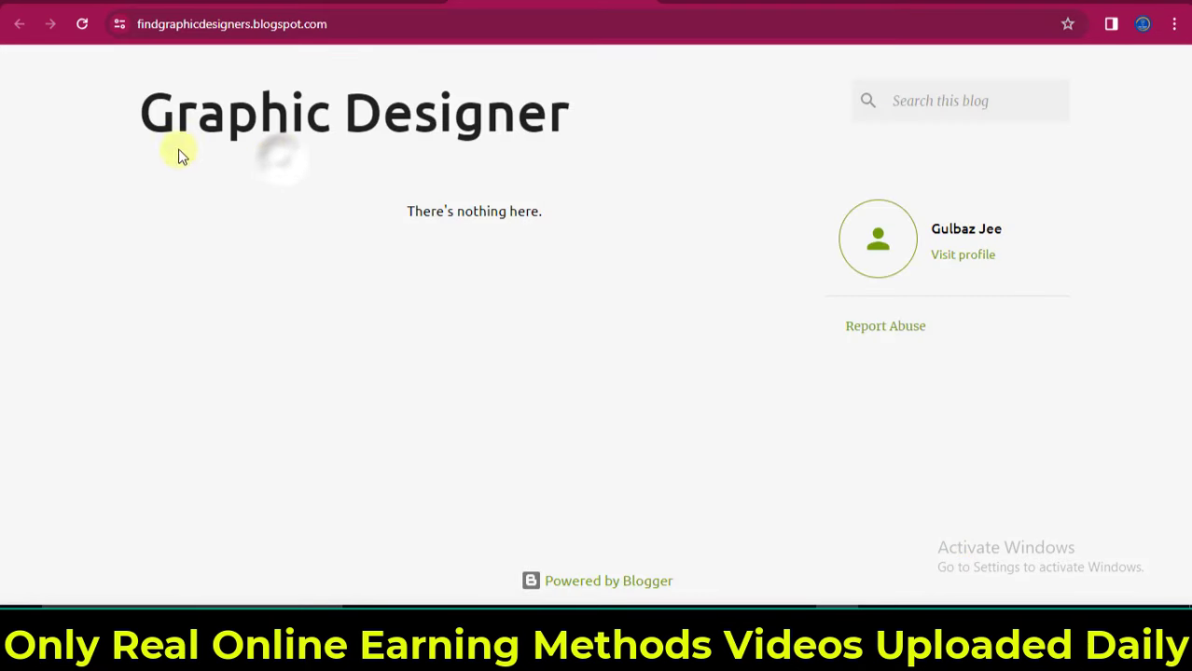
# Reload findgraphicdesigners.blogspot.com, open the "I will be your graphic designer" post, and examine its banner ads and "Hire Me Now" links.
pyautogui.click(82, 25)
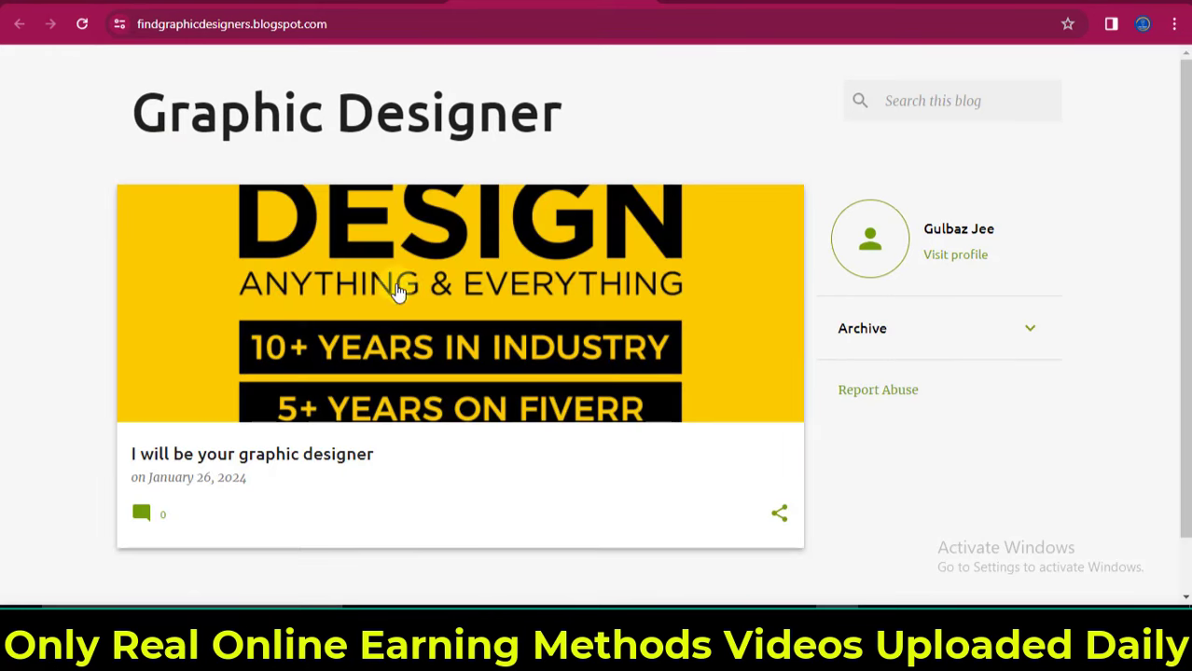
pyautogui.scroll(-1, 364, 434)
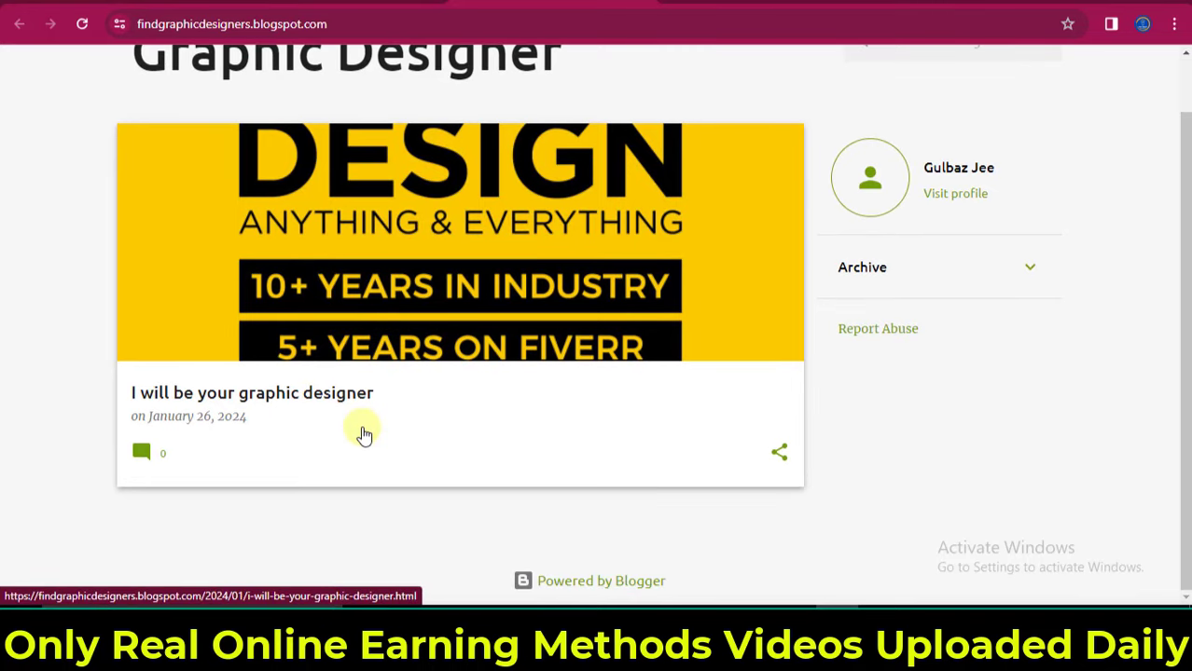
pyautogui.click(306, 394)
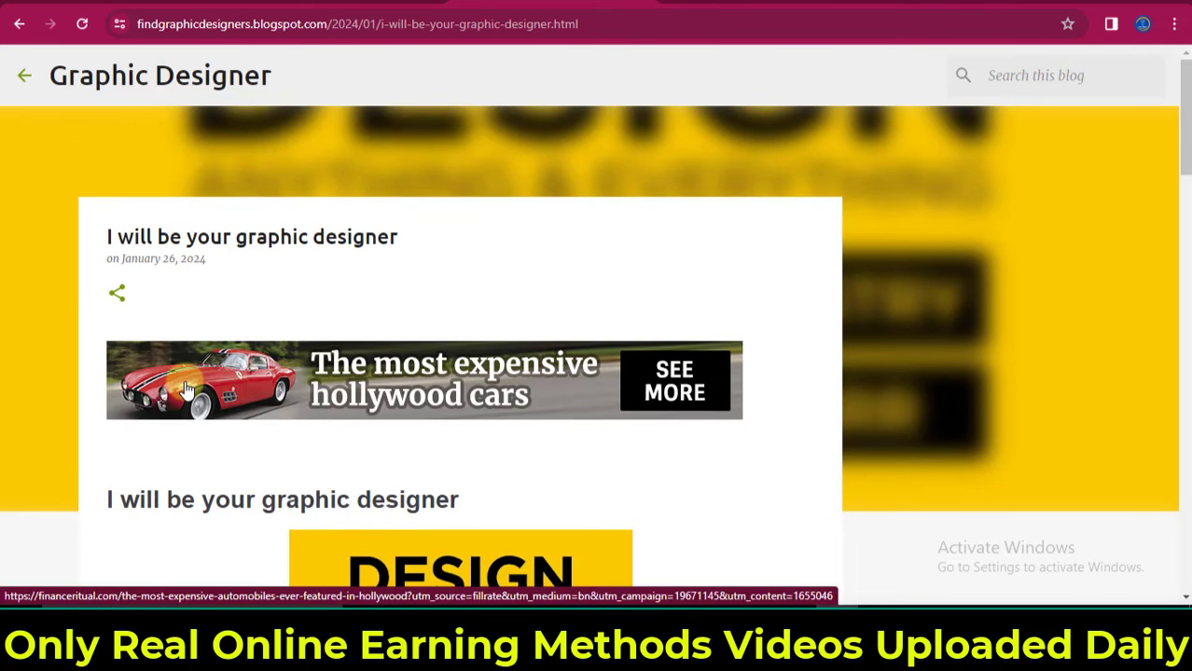
pyautogui.scroll(-7, 359, 413)
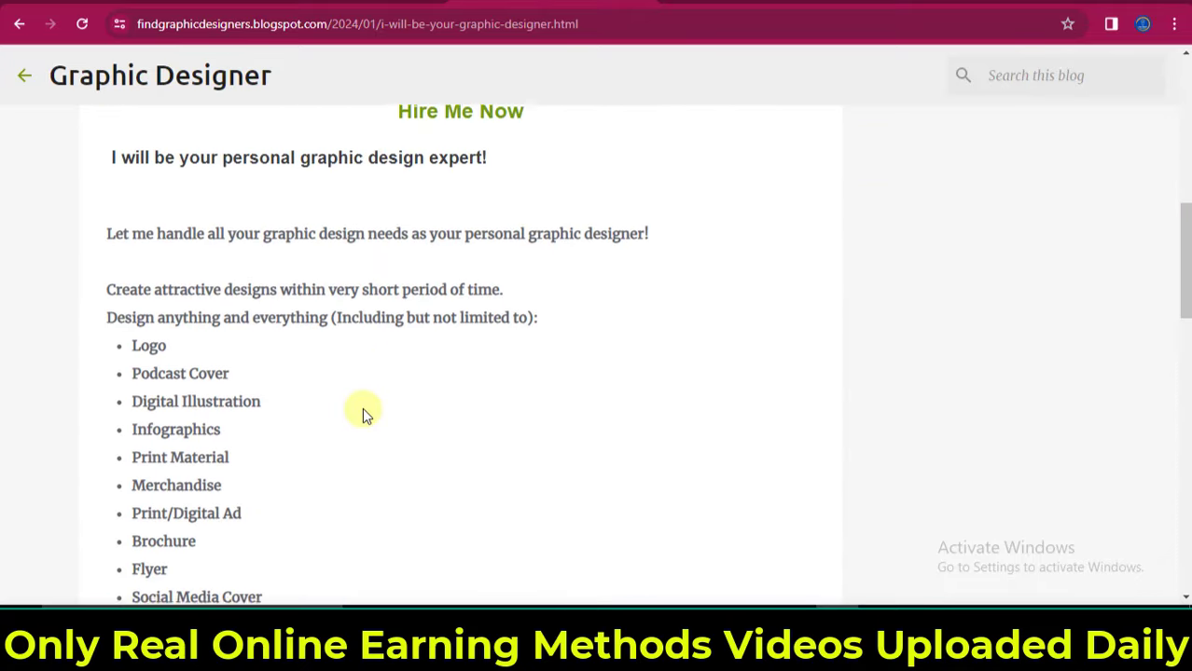
pyautogui.scroll(-6, 362, 410)
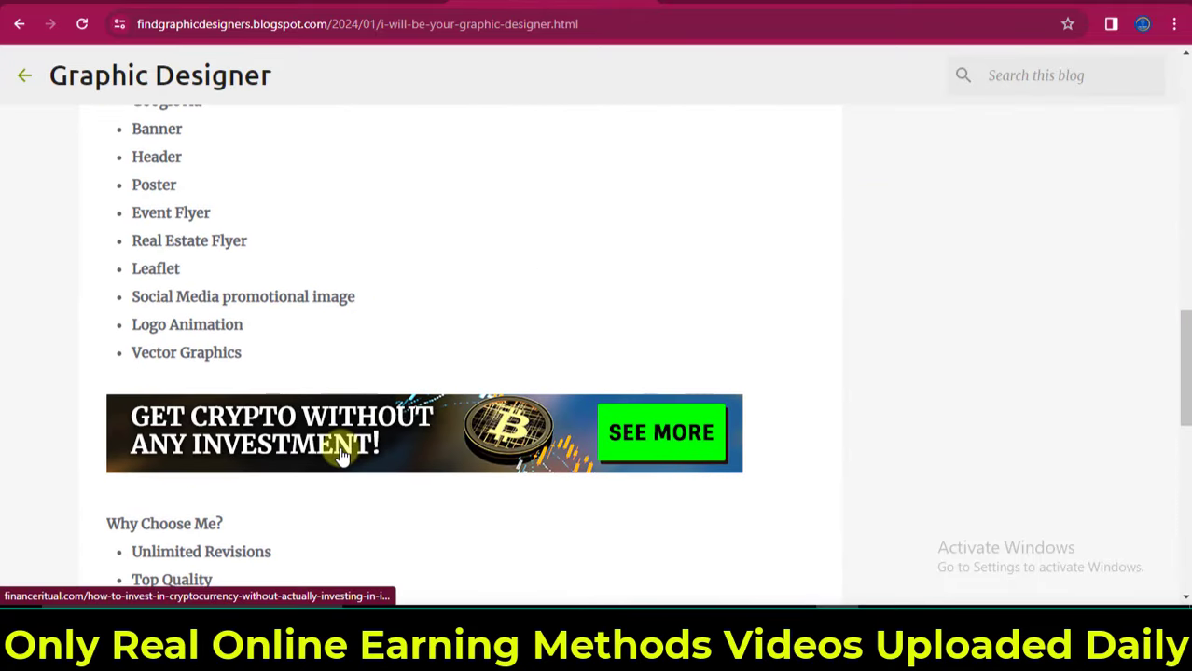
pyautogui.scroll(-8, 343, 454)
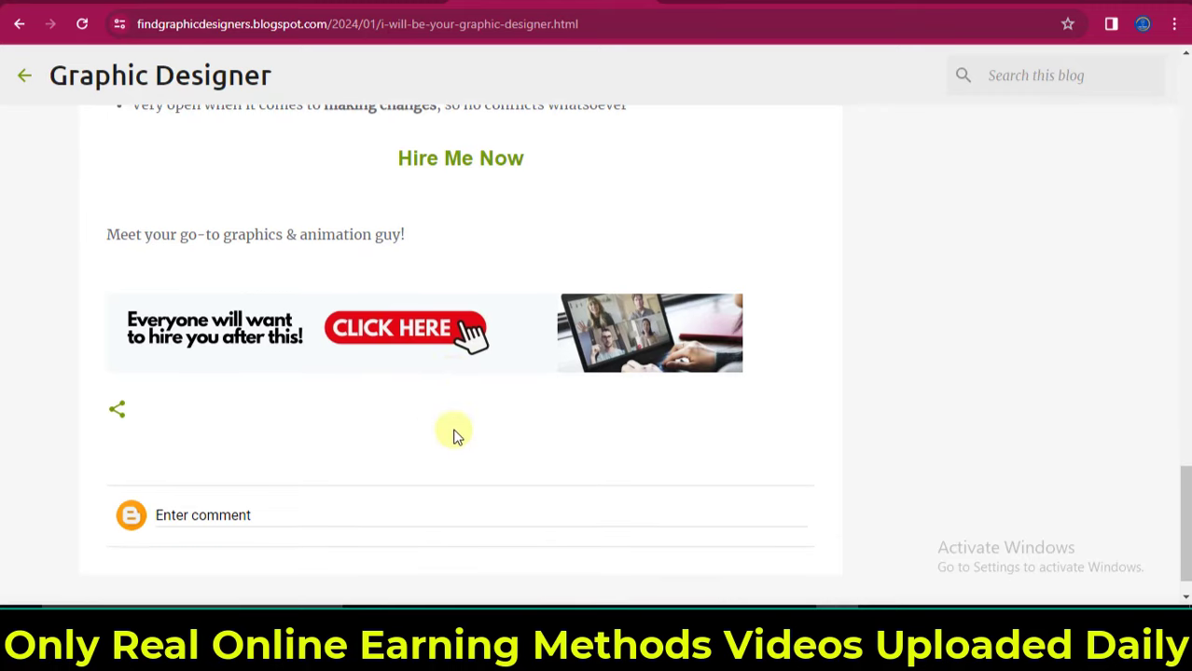
# Review the live post's lower banners and test the "Hire Me Now" link below the gig image, returning to the post after the Fiverr gig opens.
pyautogui.scroll(-1, 456, 436)
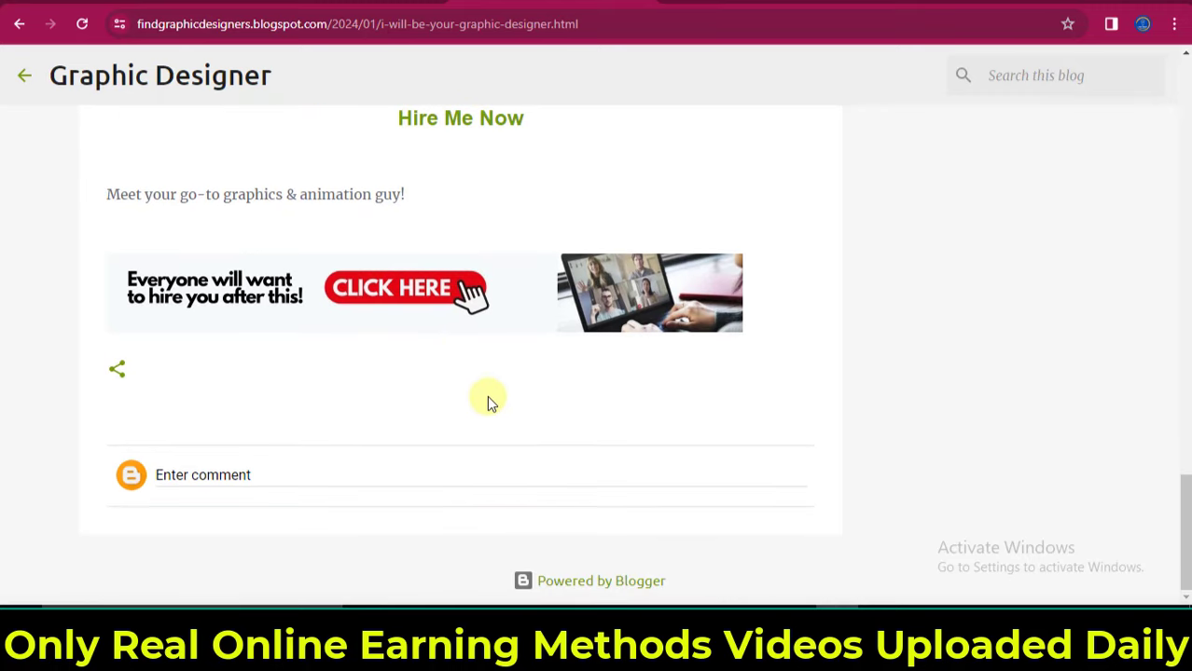
pyautogui.scroll(4, 486, 401)
pyautogui.scroll(-4, 487, 401)
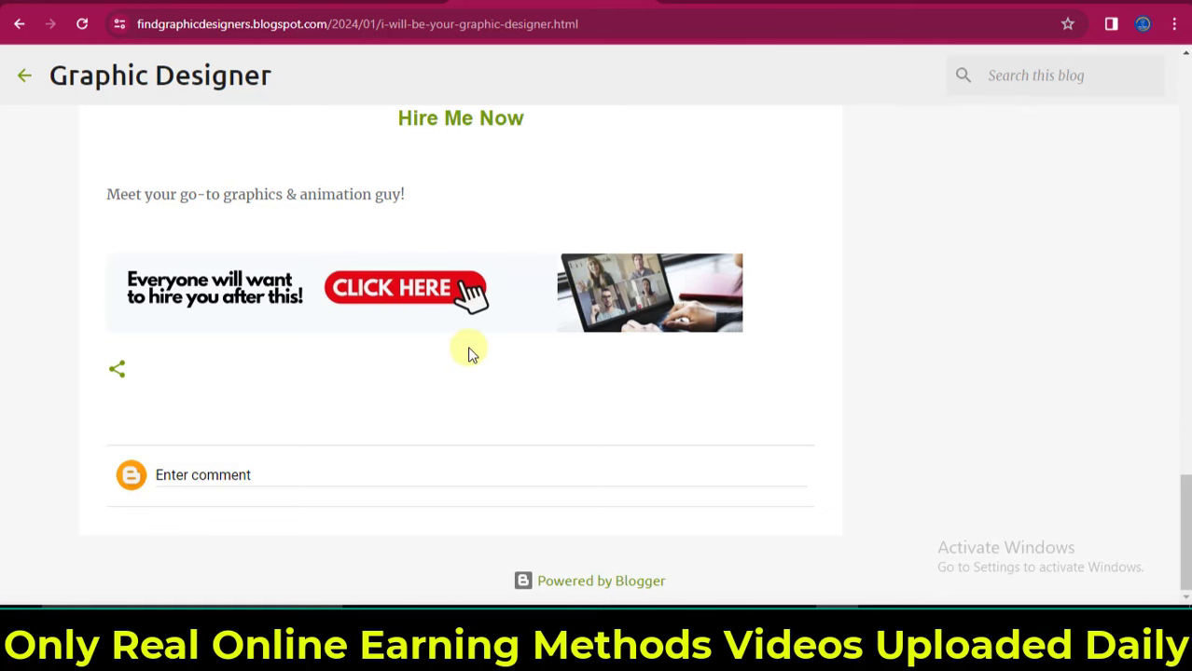
pyautogui.scroll(3, 421, 378)
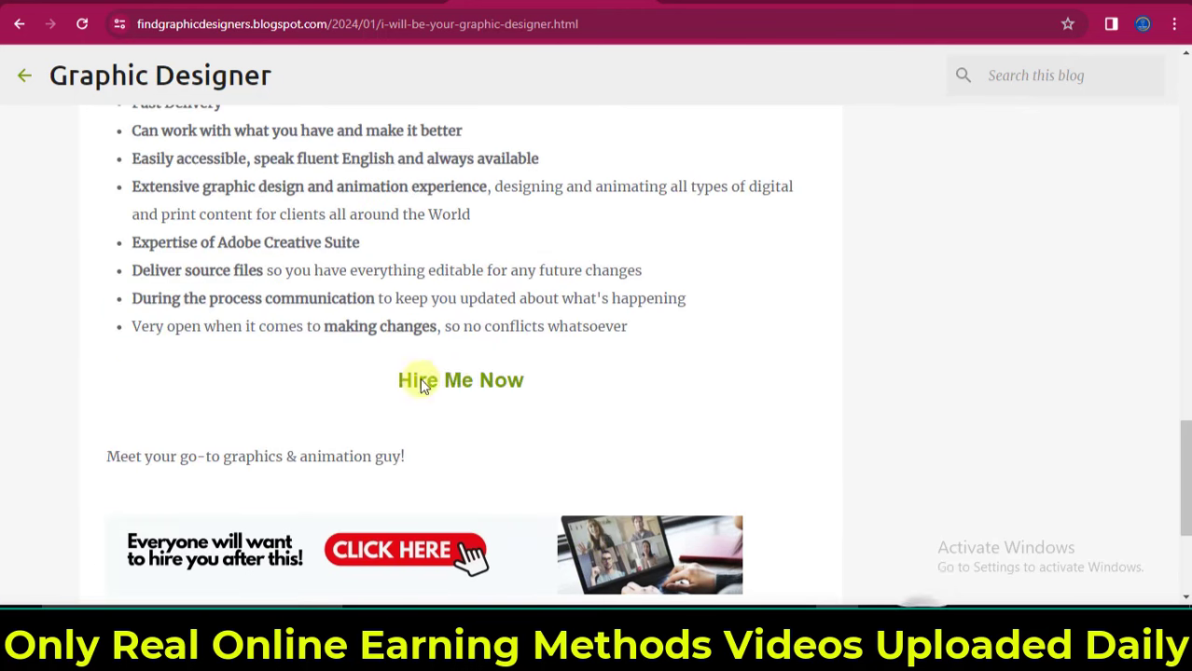
pyautogui.scroll(12, 467, 398)
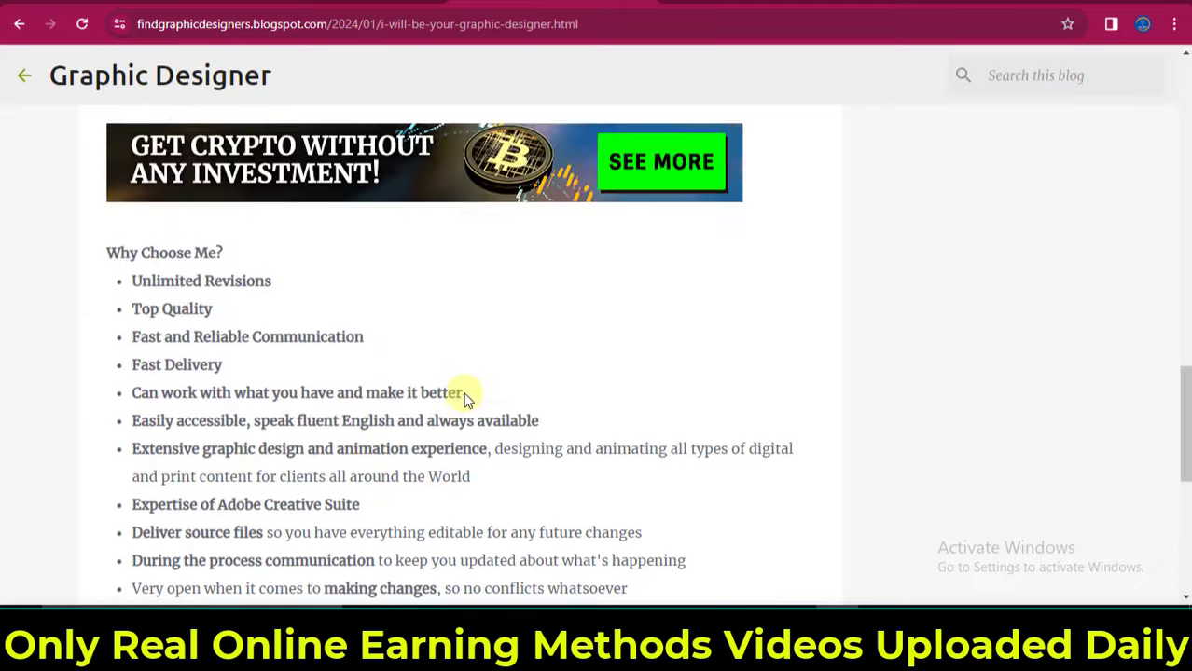
pyautogui.scroll(2, 467, 398)
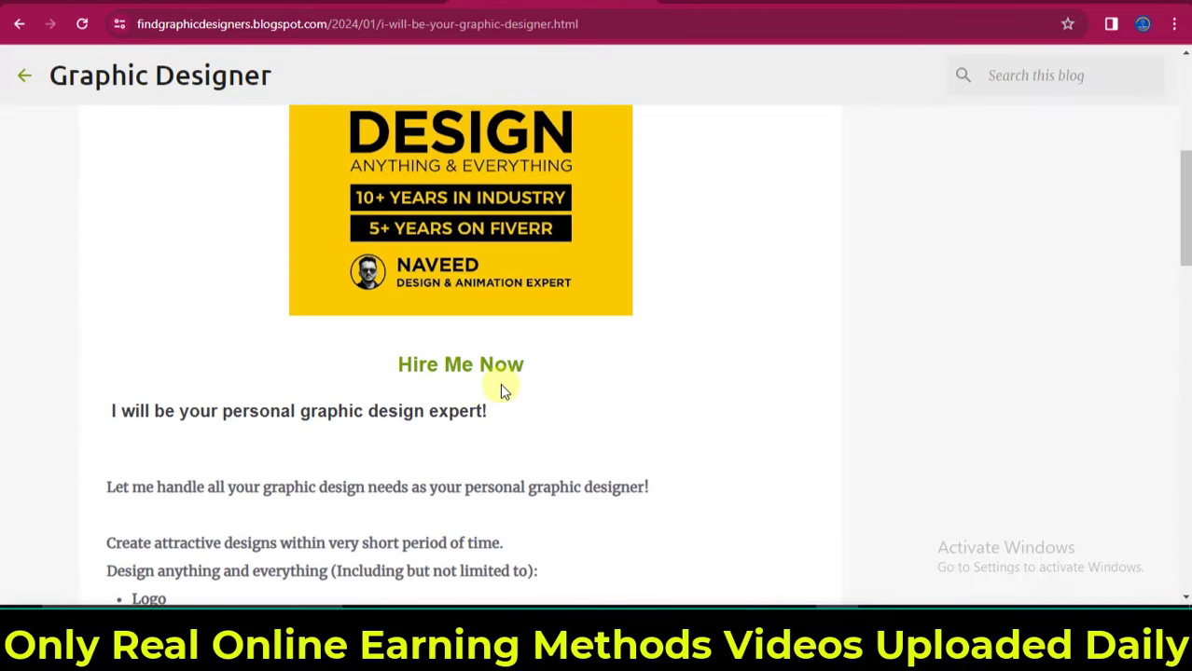
pyautogui.click(440, 369)
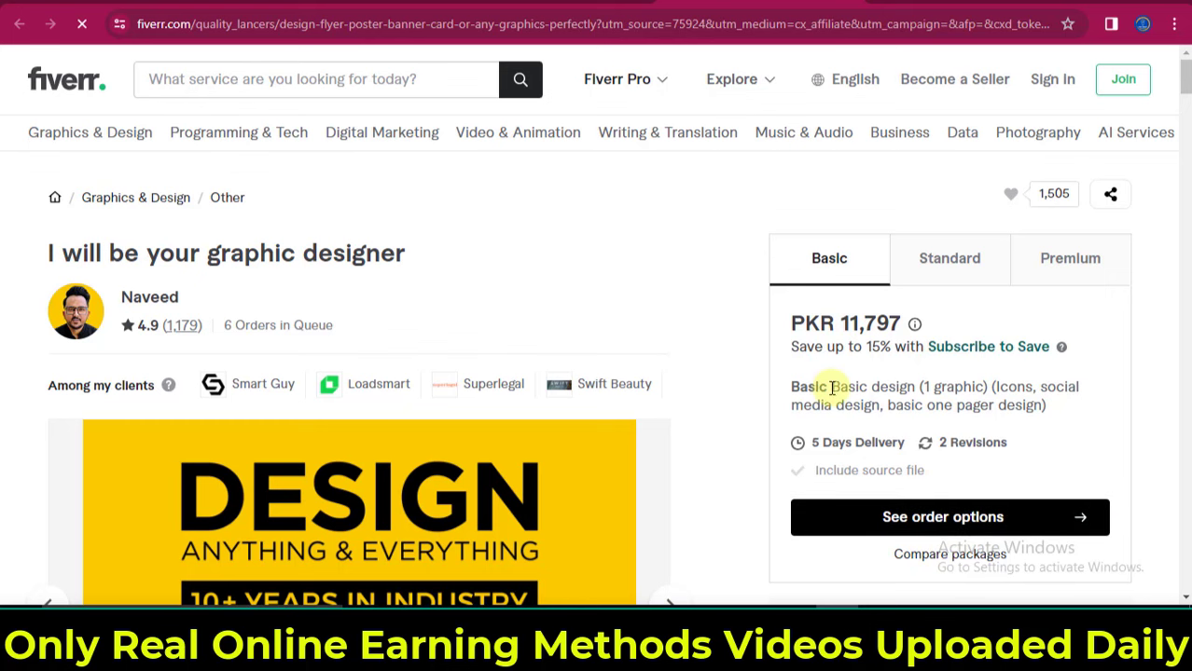
pyautogui.click(612, 3)
# Look over the live post's heading area, first banner ad, gig image and service description.
pyautogui.scroll(-7, 475, 513)
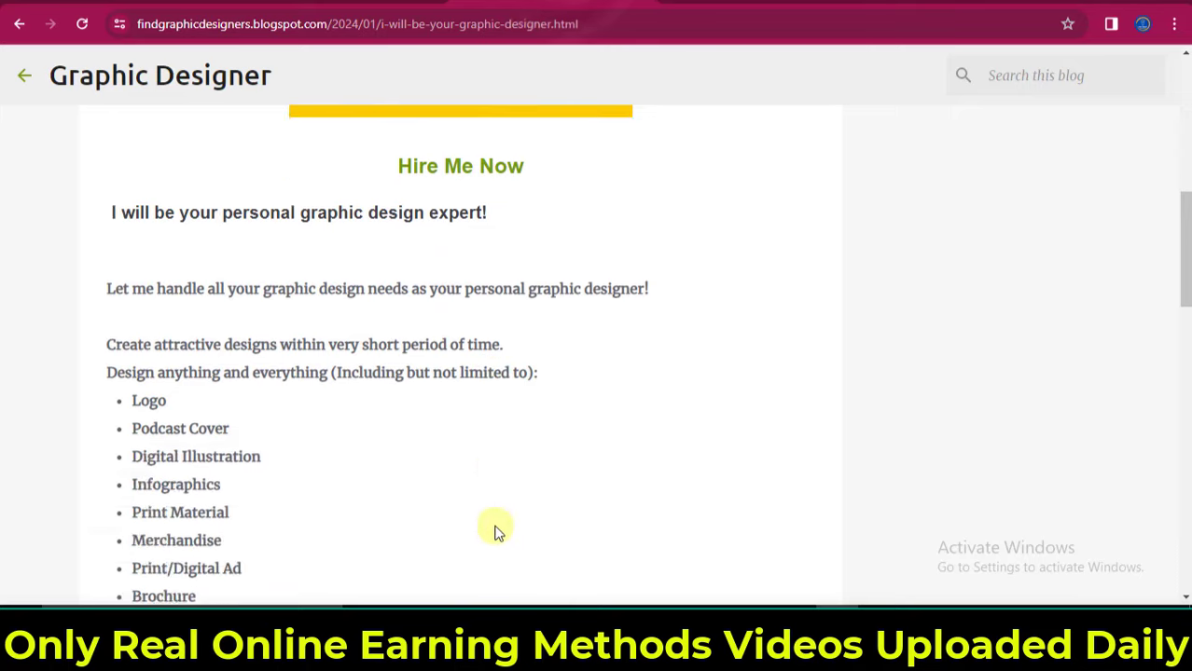
pyautogui.scroll(10, 497, 522)
pyautogui.scroll(2, 499, 529)
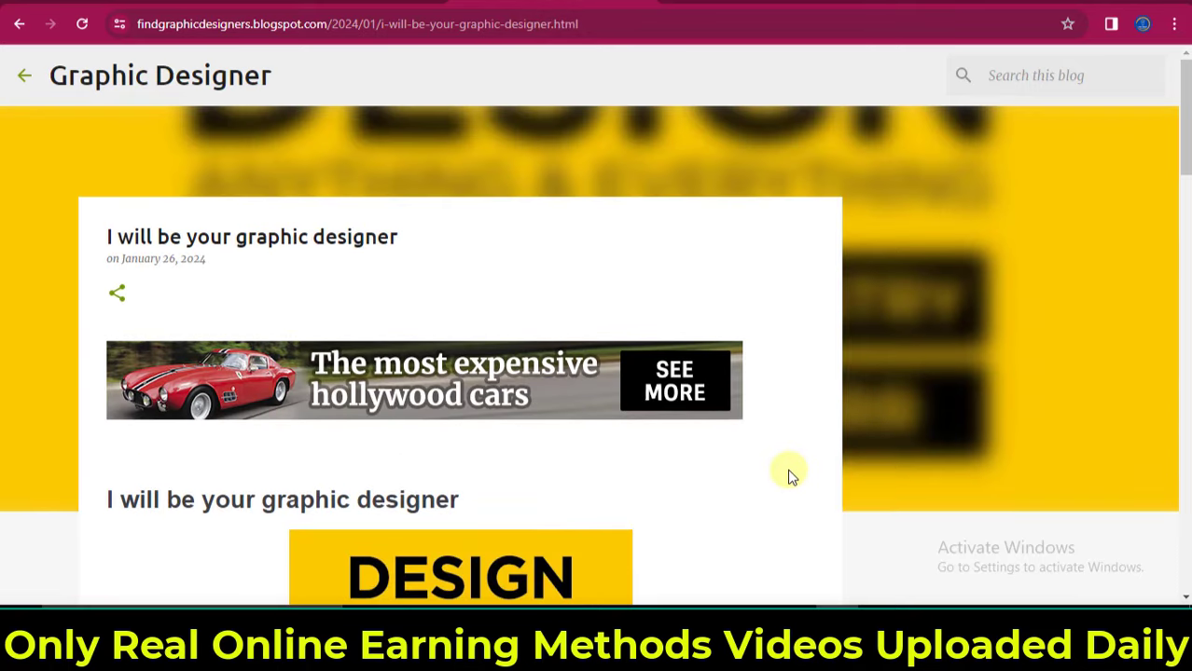
pyautogui.scroll(-4, 788, 477)
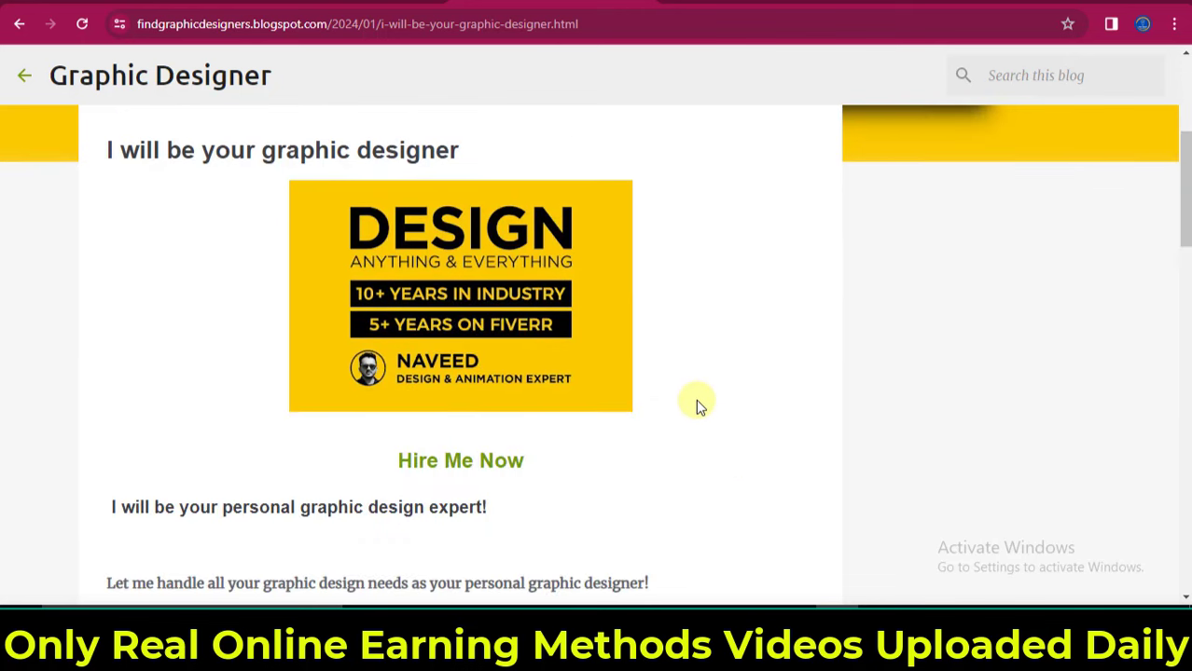
pyautogui.scroll(-5, 695, 399)
pyautogui.scroll(5, 695, 399)
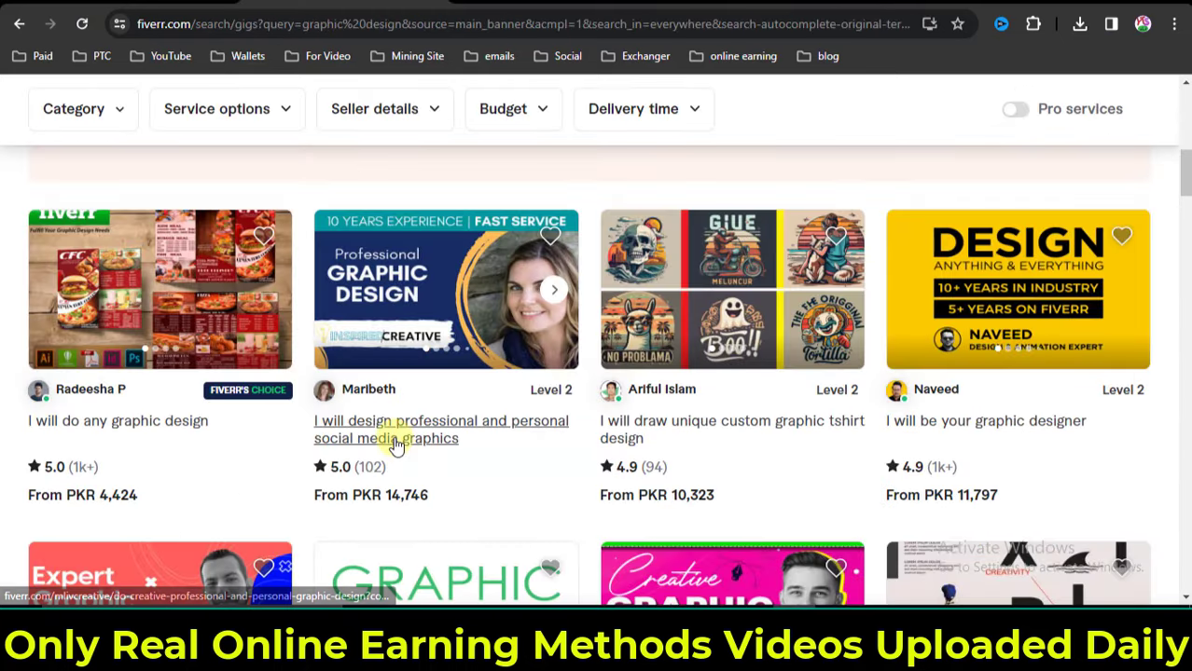
# Revisit Fiverr's "graphic design" search results and examine how the gig image and banner ads are placed in the live blog post.
pyautogui.scroll(3, 396, 420)
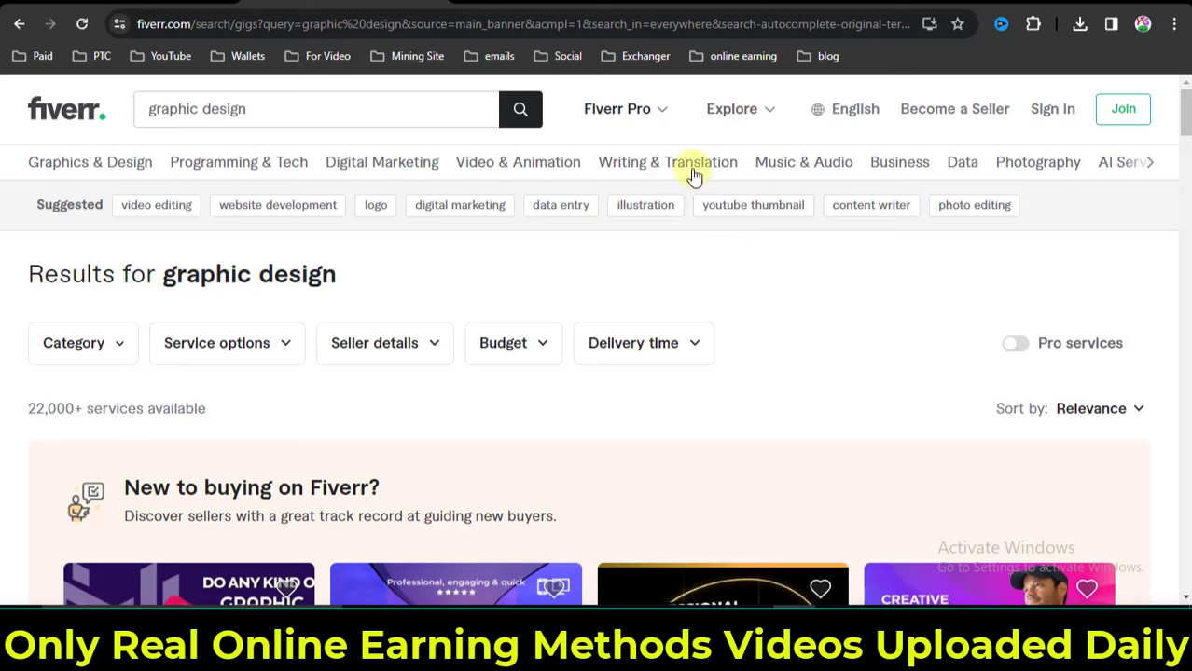
pyautogui.click(706, 4)
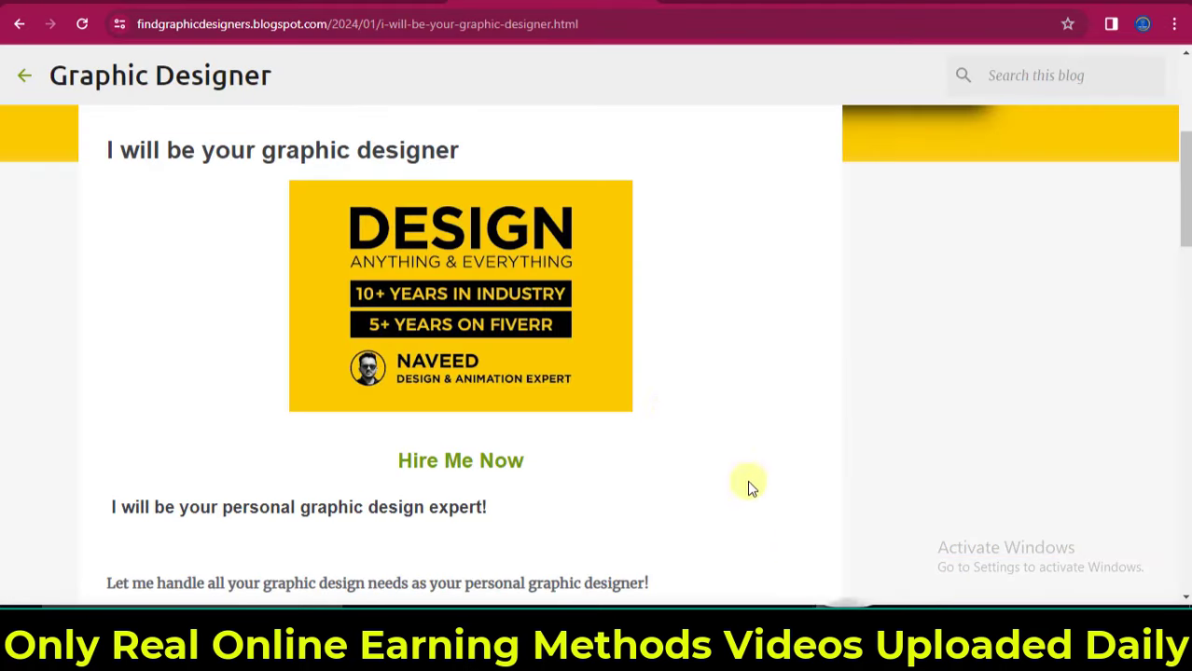
pyautogui.scroll(2, 682, 388)
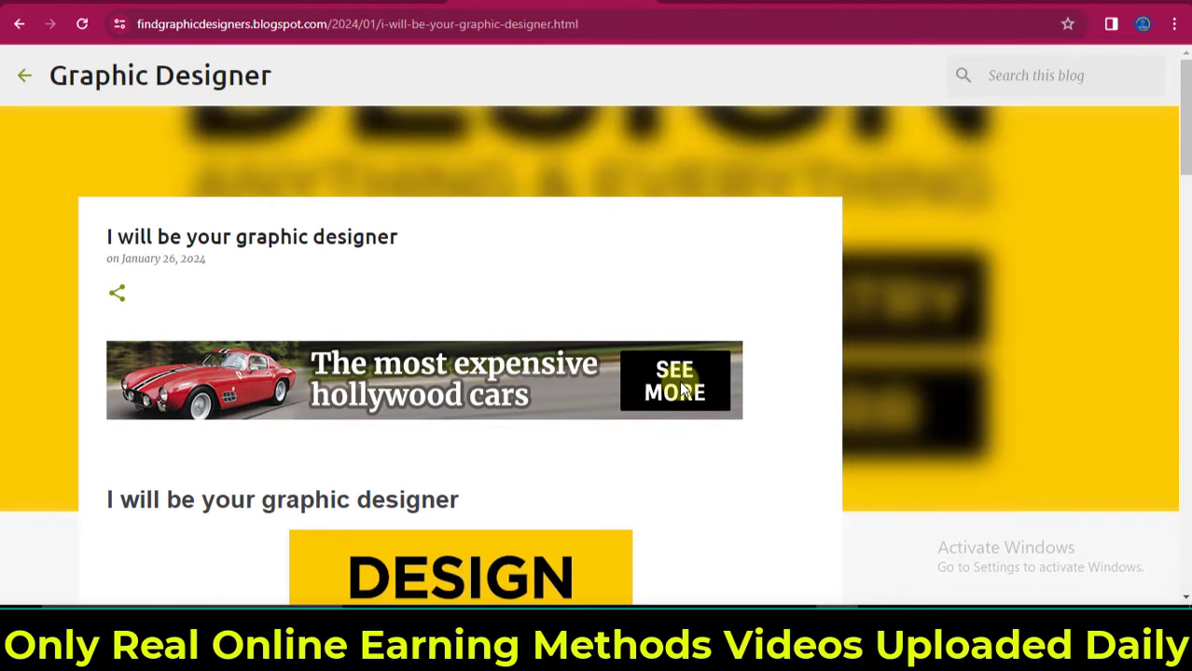
pyautogui.scroll(-8, 388, 287)
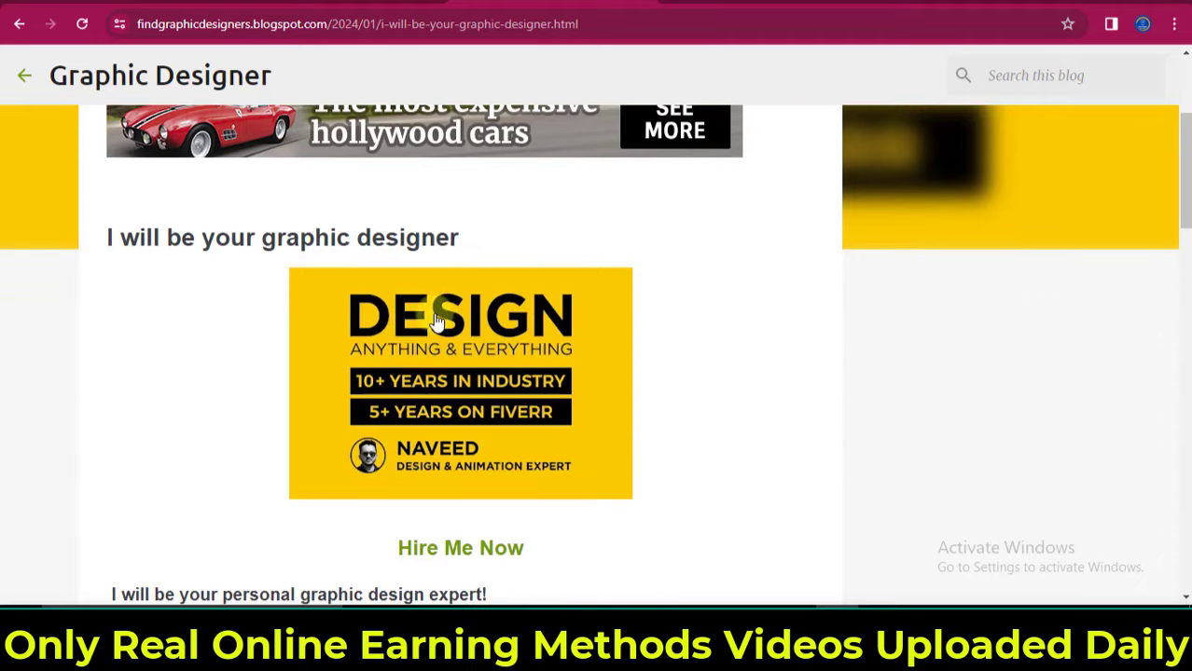
pyautogui.scroll(-6, 690, 359)
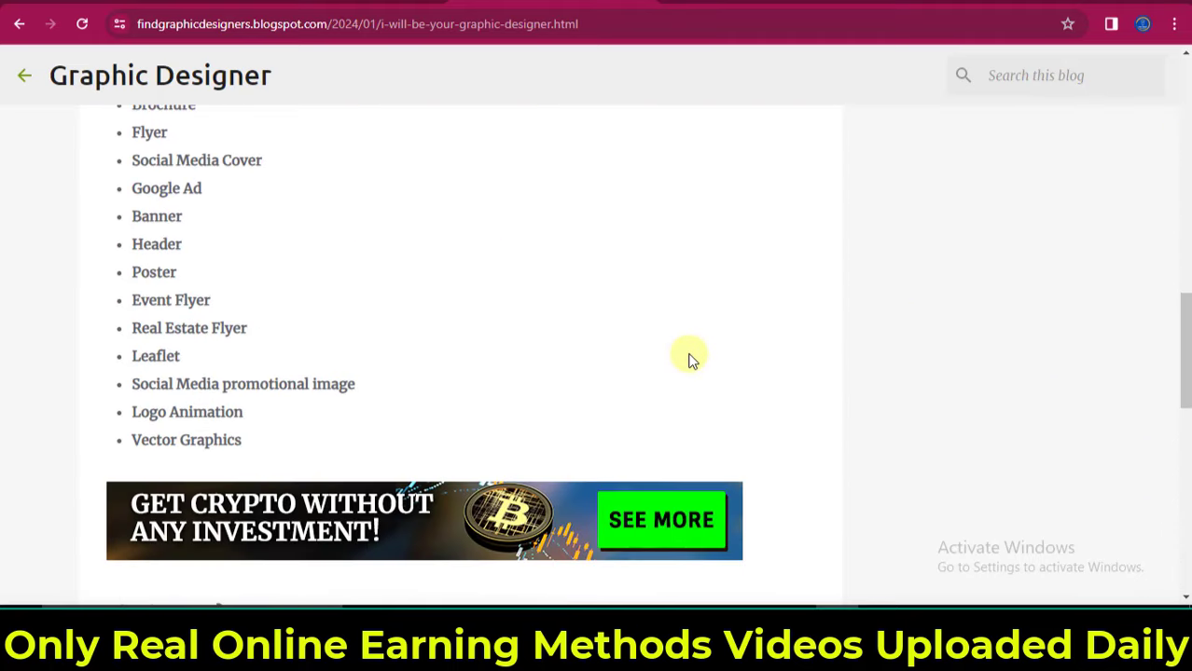
pyautogui.scroll(9, 690, 359)
pyautogui.scroll(5, 690, 359)
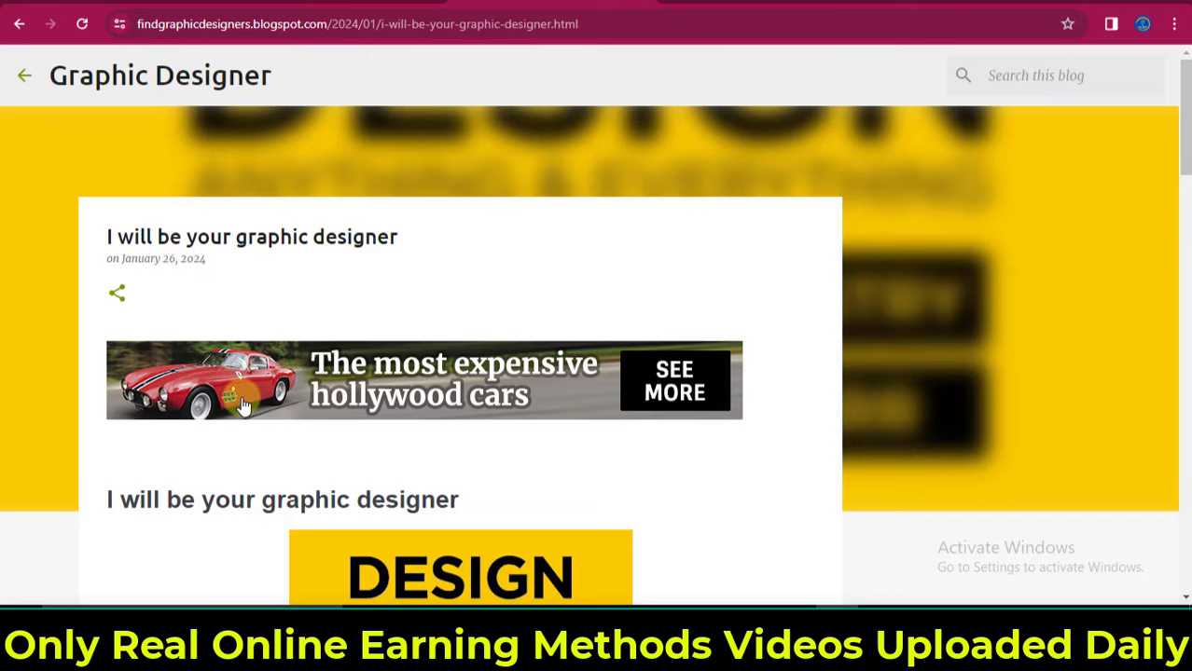
pyautogui.scroll(-2, 241, 407)
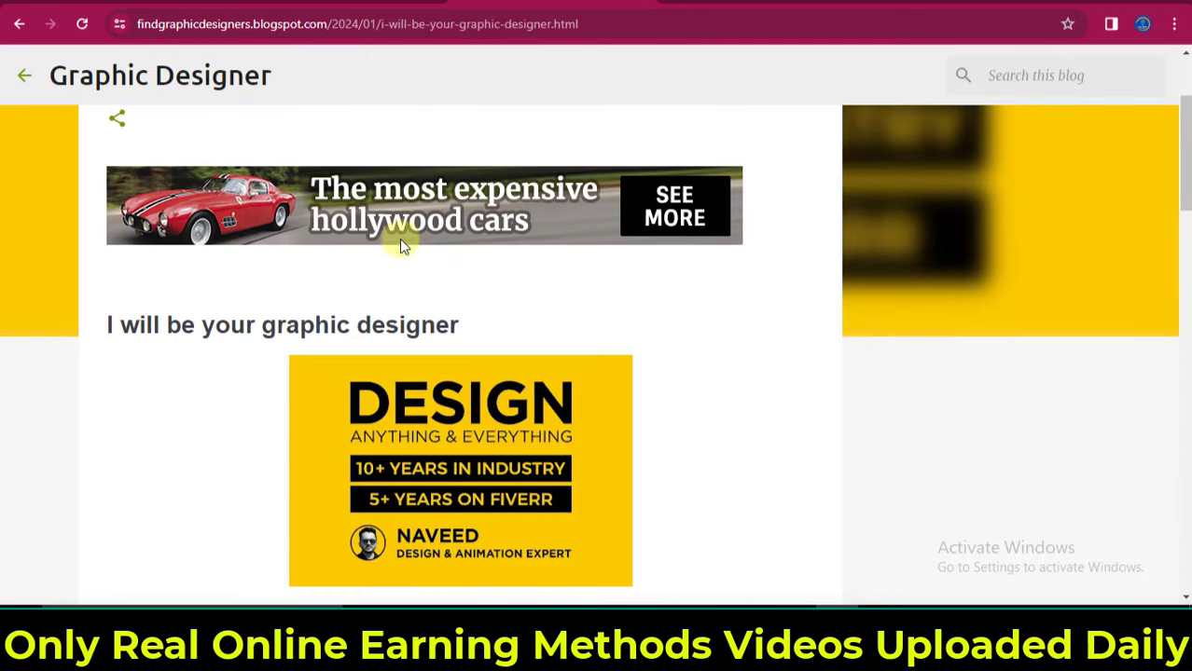
# Copy the web address of the live "I will be your graphic designer" post.
pyautogui.hotkey('ctrl', 'Tab')
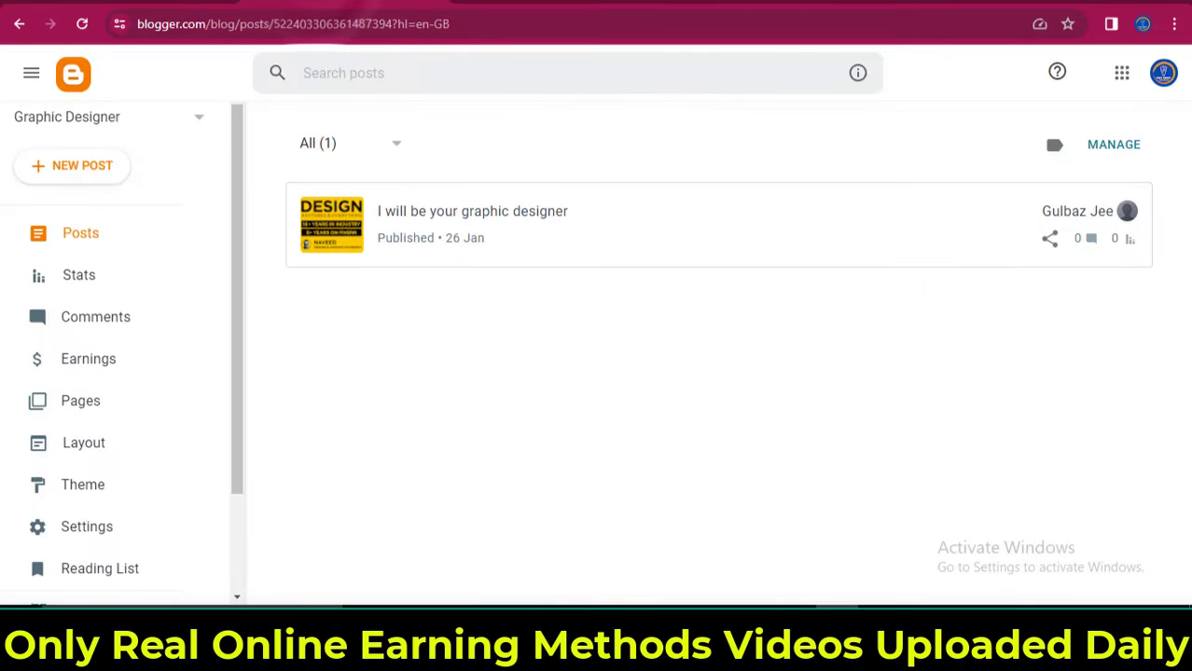
pyautogui.hotkey('ctrl', 'shift', 'Tab')
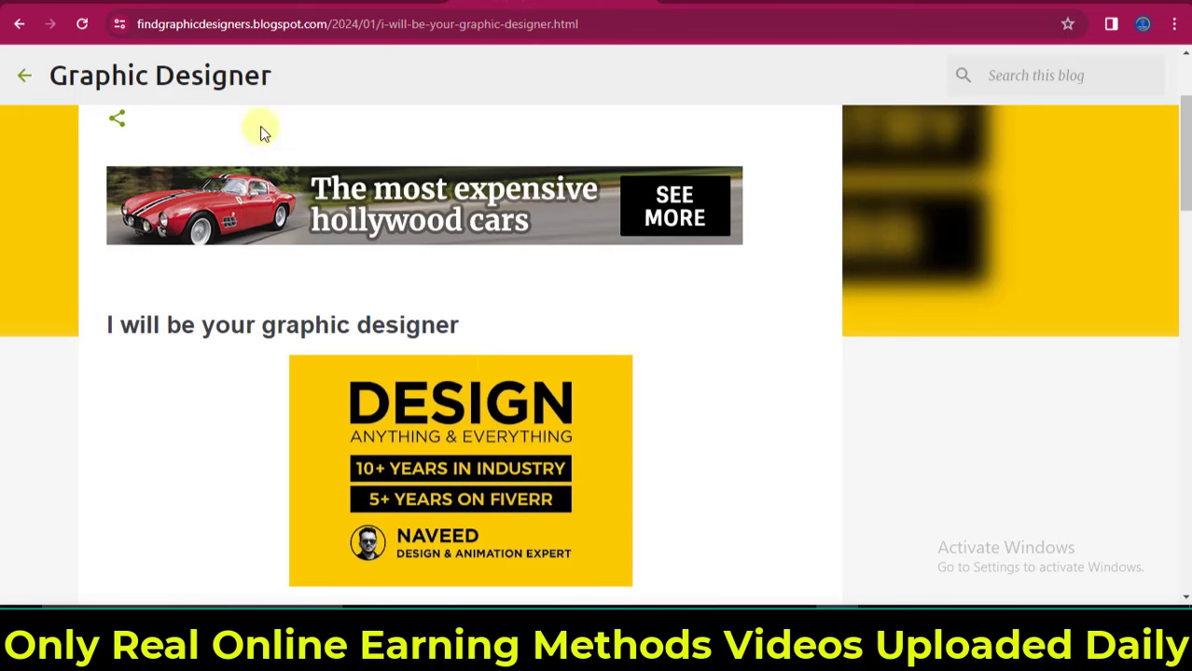
pyautogui.click(284, 25)
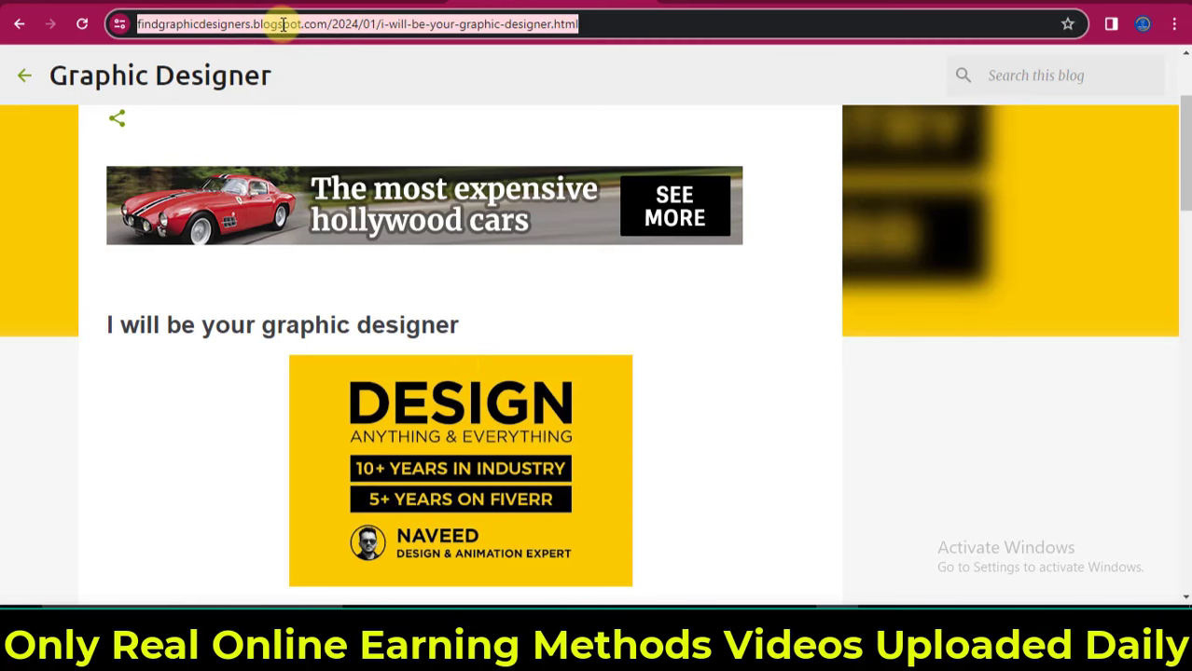
pyautogui.rightClick(285, 28)
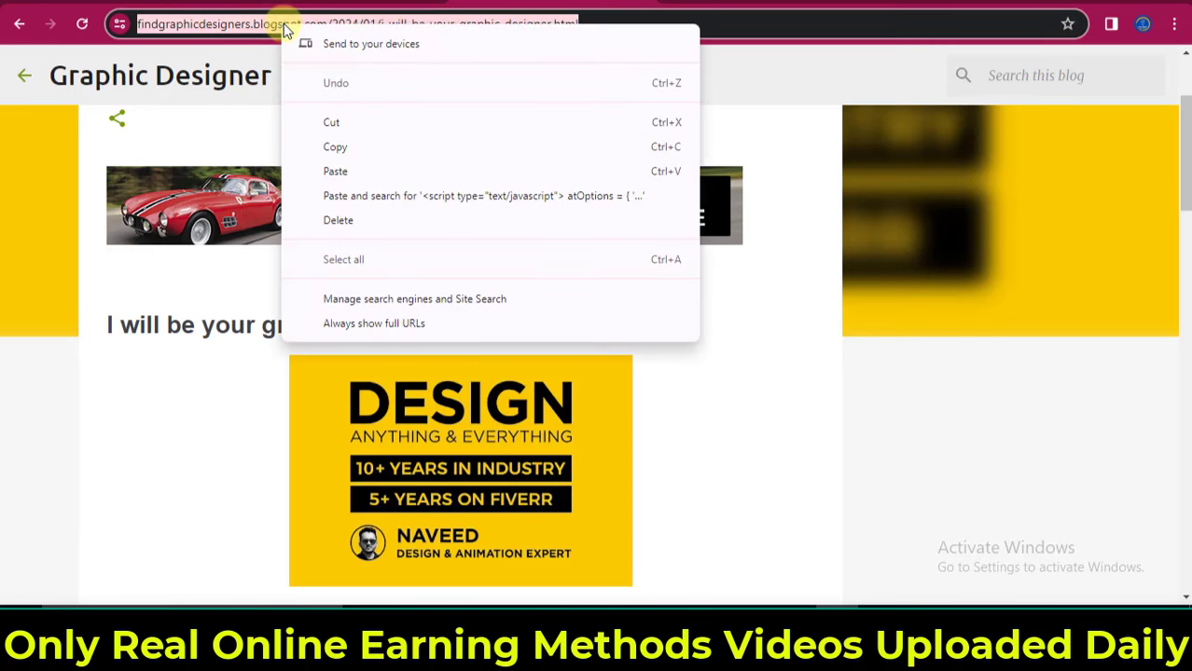
pyautogui.click(335, 148)
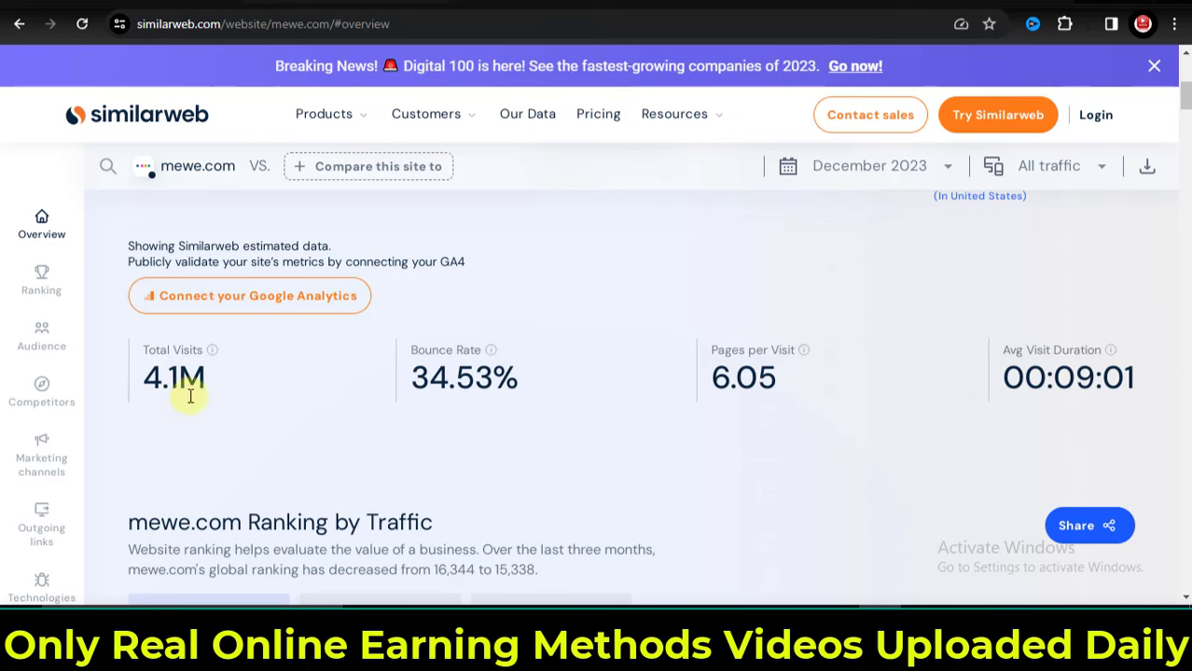
# Examine the Similarweb report for mewe.com, covering total visits, the three-month traffic trend and top countries.
pyautogui.scroll(-1, 365, 395)
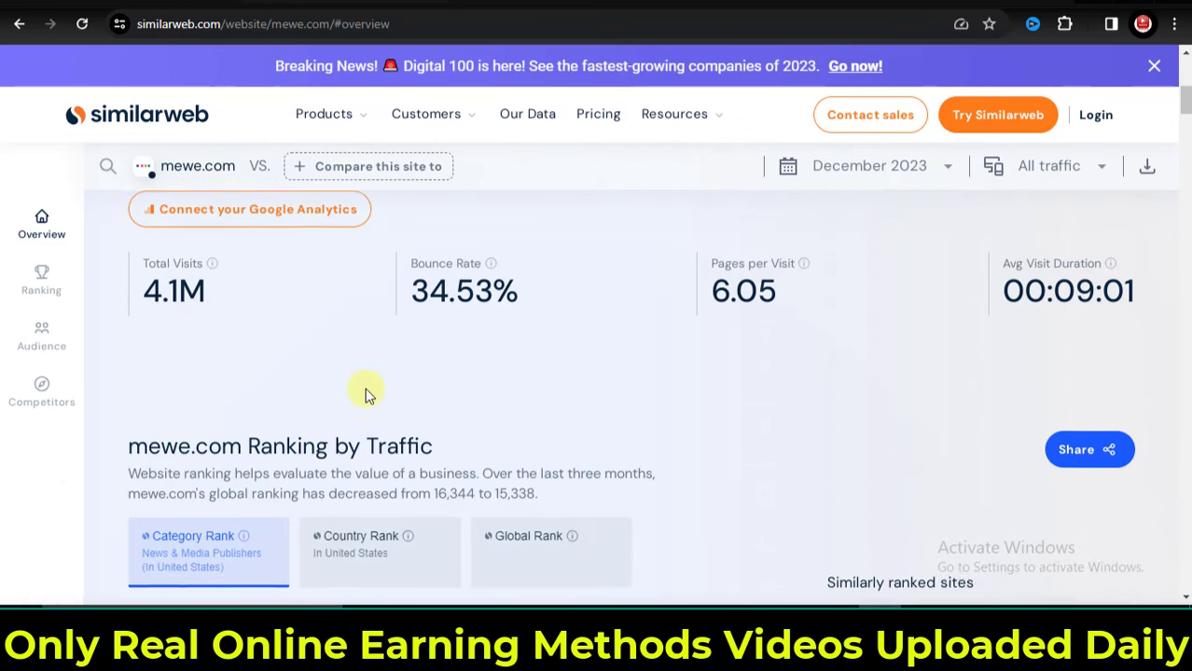
pyautogui.scroll(2, 366, 395)
pyautogui.scroll(-6, 221, 481)
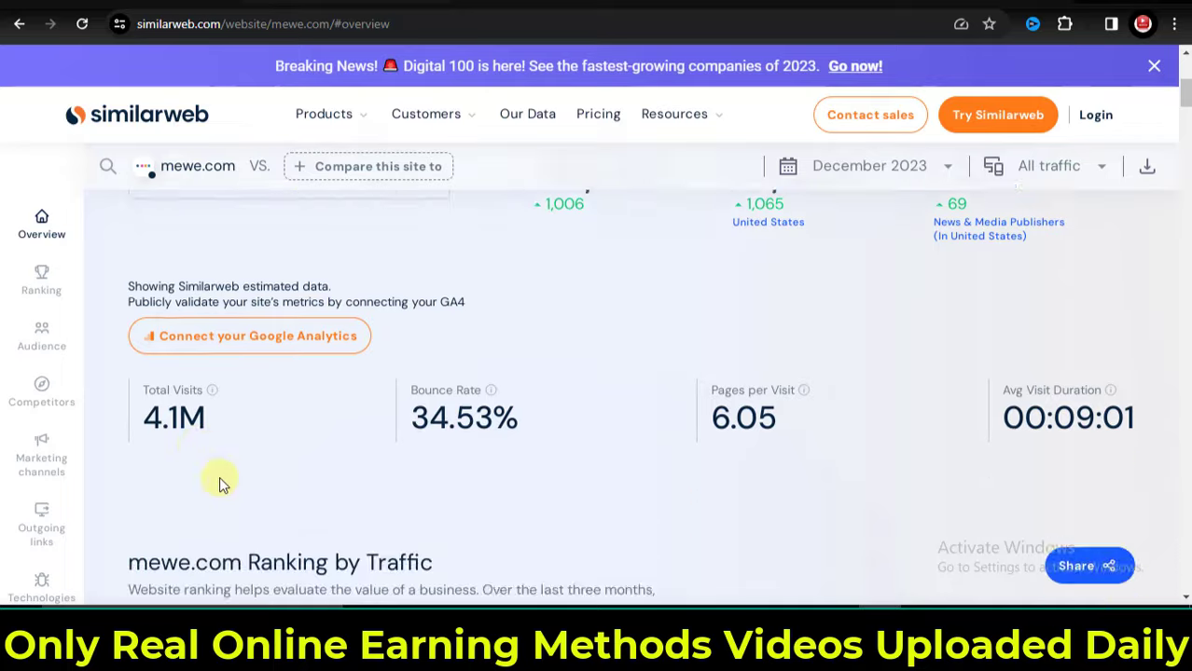
pyautogui.scroll(-15, 239, 458)
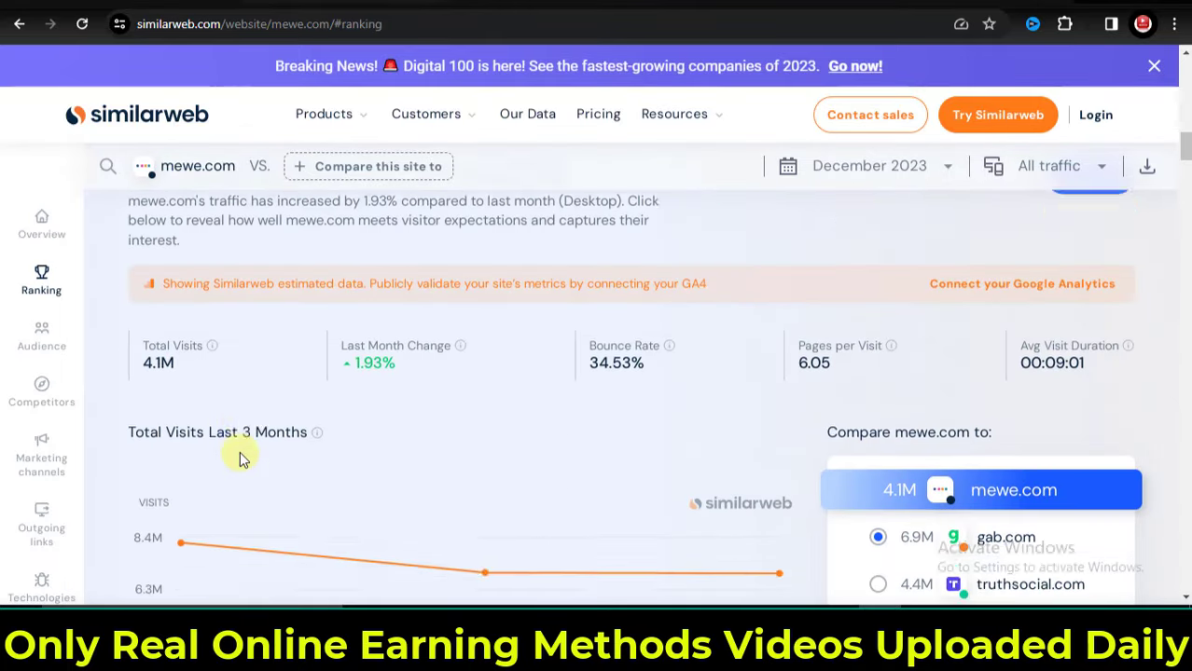
pyautogui.scroll(-3, 239, 458)
pyautogui.scroll(2, 240, 458)
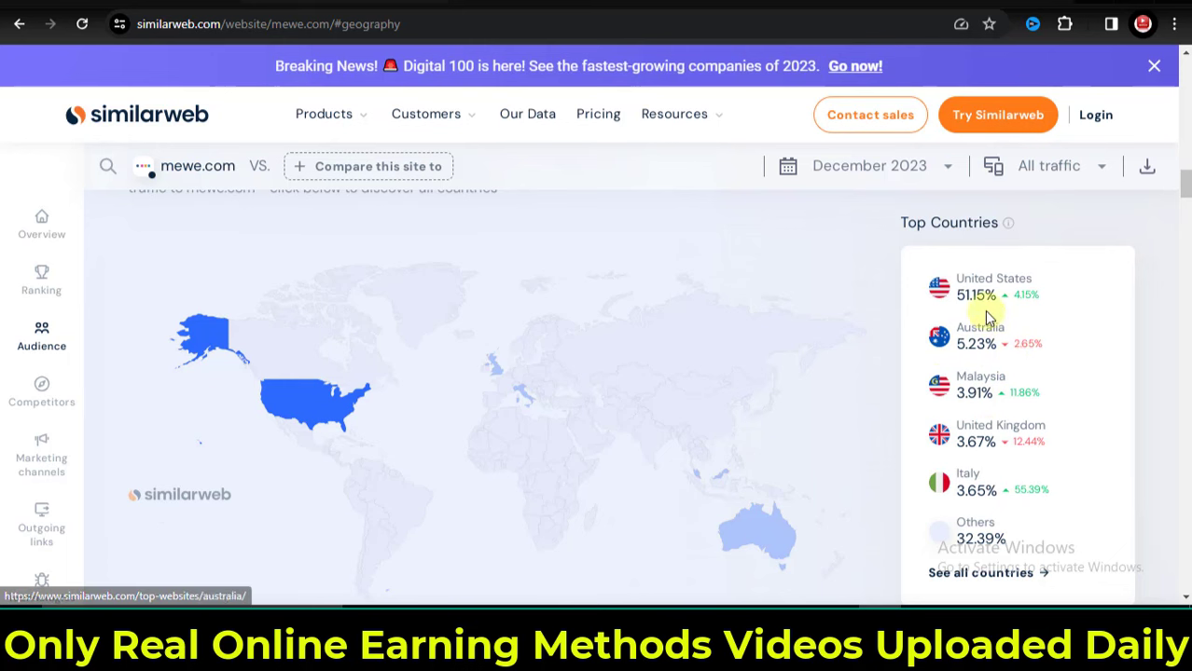
pyautogui.scroll(3, 786, 432)
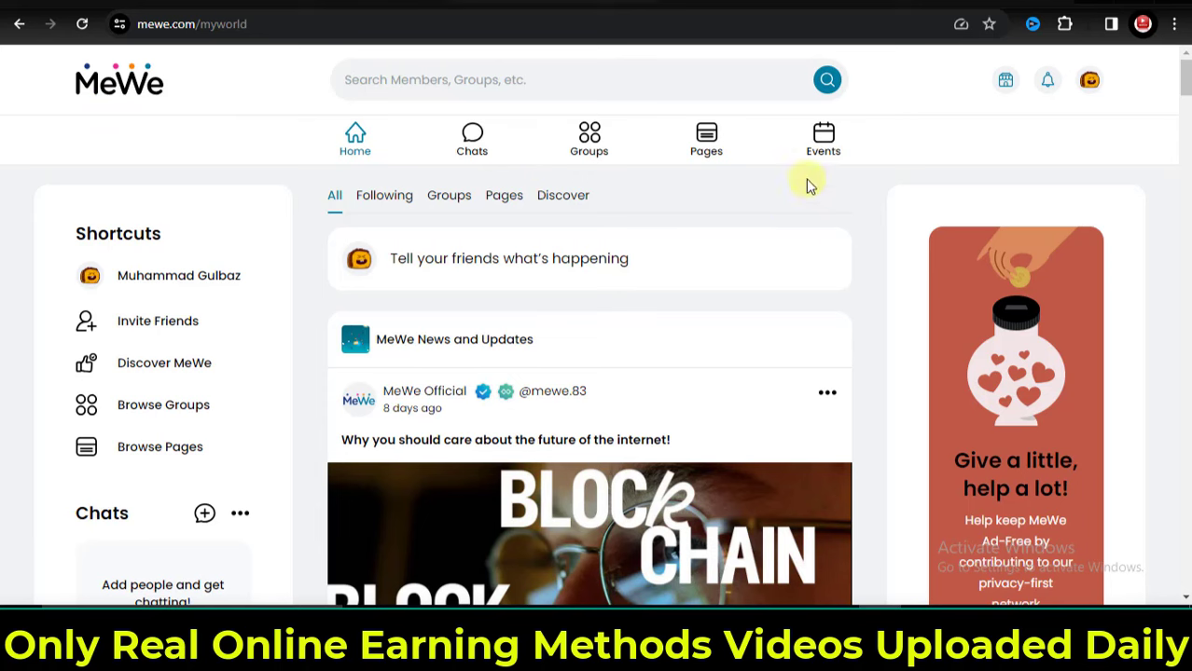
# Publish a post on the MeWe home feed containing the copied blog post link.
pyautogui.scroll(-1, 152, 160)
pyautogui.scroll(-10, 514, 359)
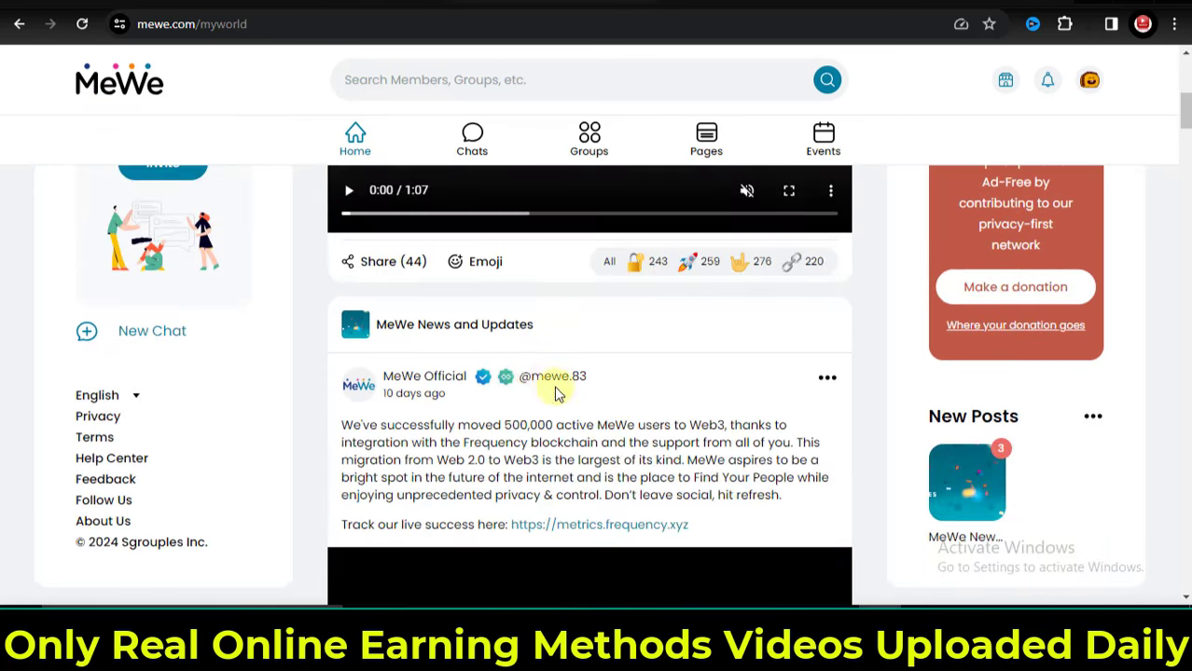
pyautogui.scroll(-10, 578, 387)
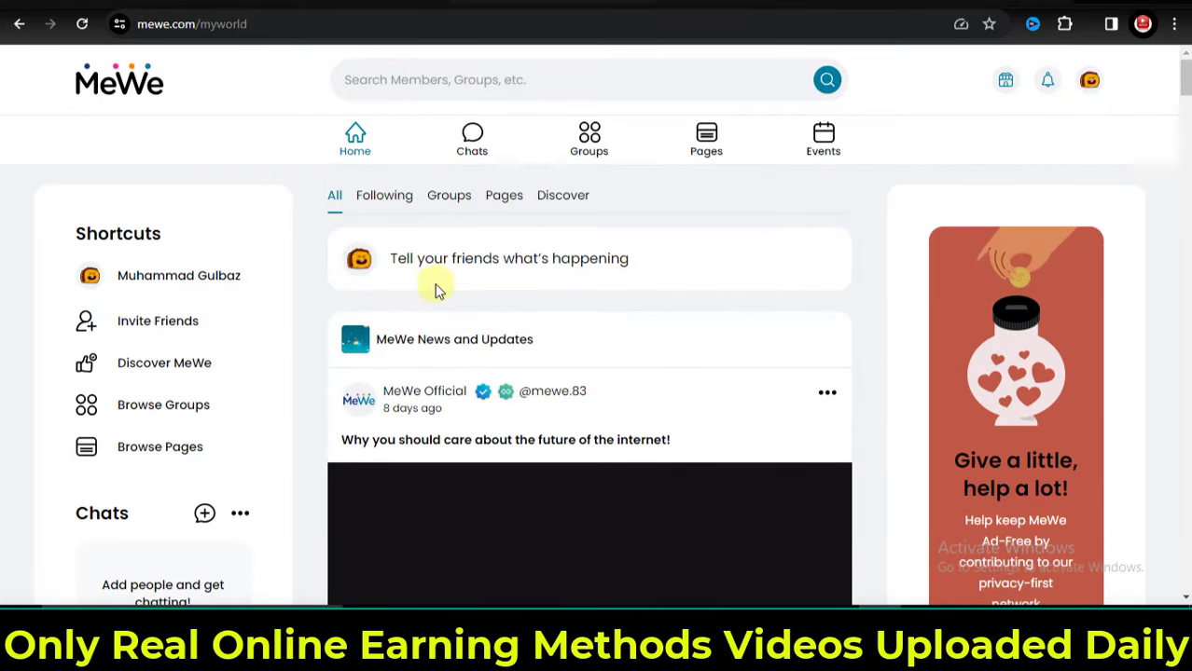
pyautogui.click(467, 258)
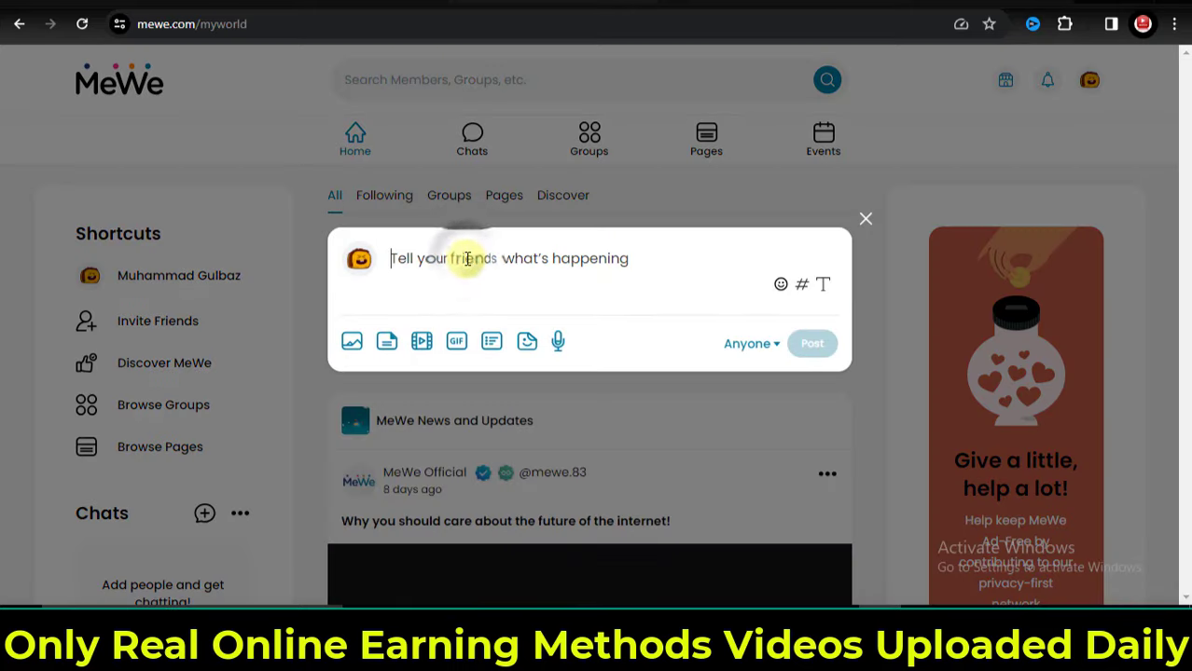
pyautogui.rightClick(465, 263)
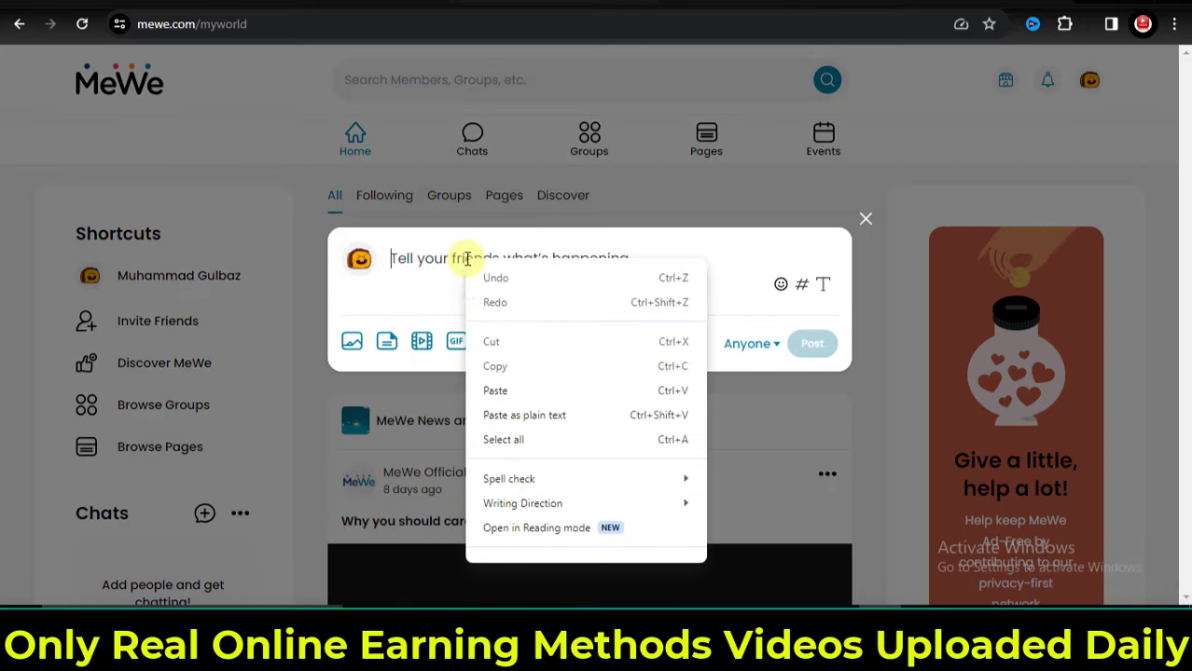
pyautogui.click(495, 391)
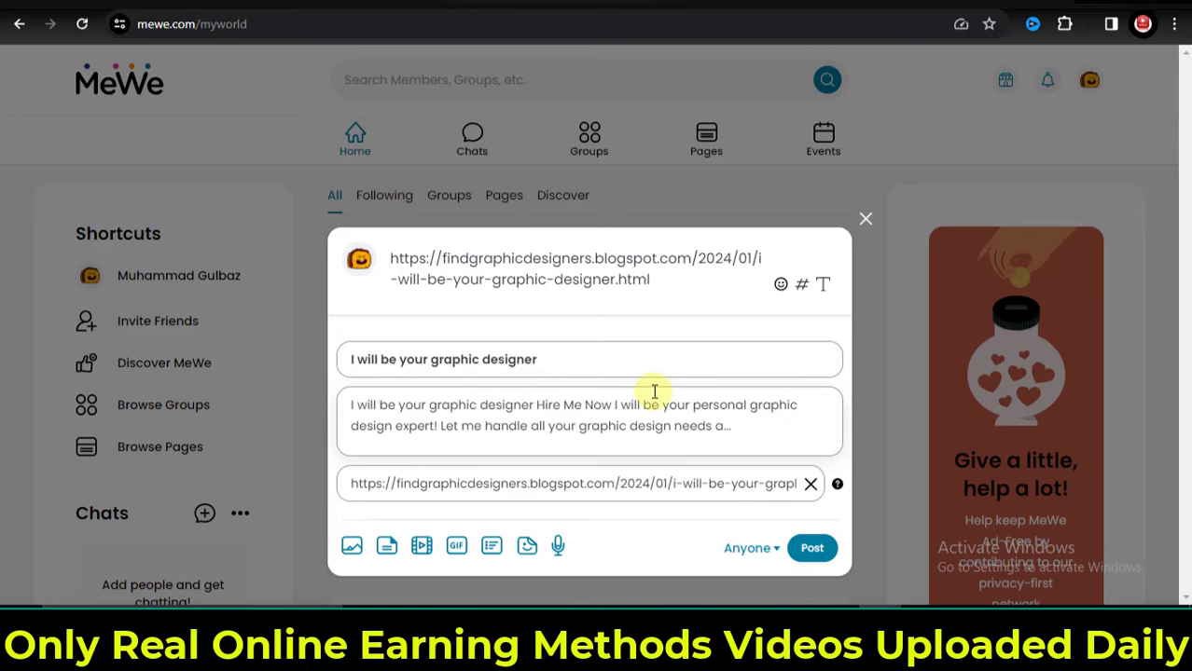
pyautogui.click(807, 550)
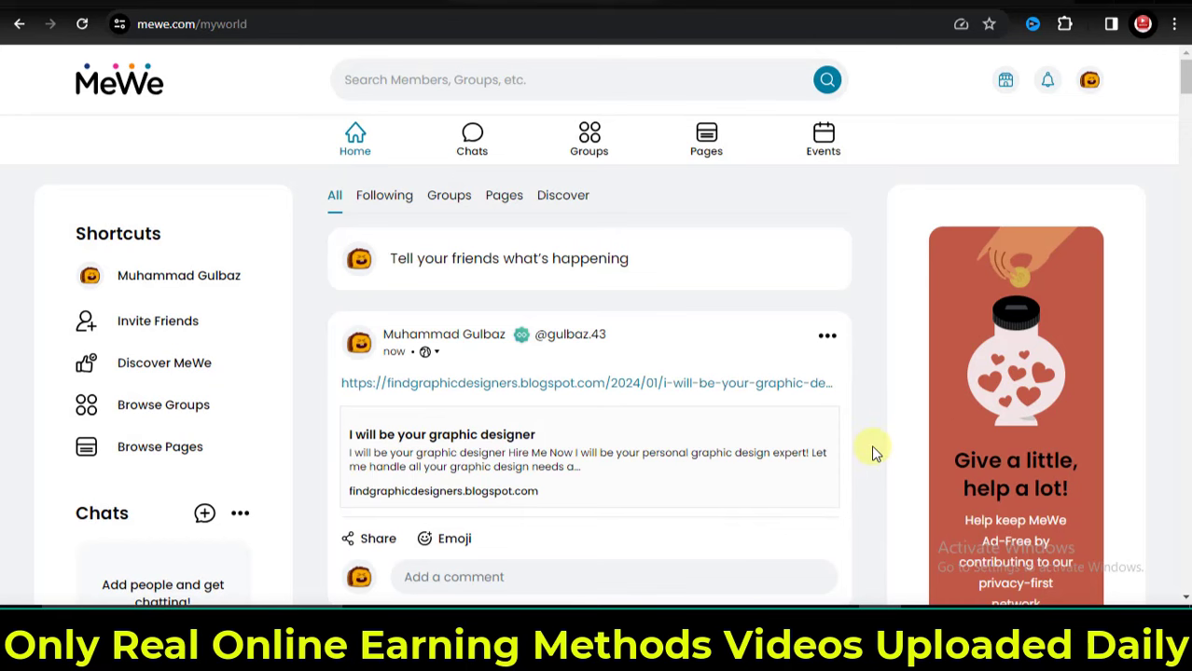
# Check the published MeWe post's link preview, including its image, title and description.
pyautogui.scroll(-2, 871, 445)
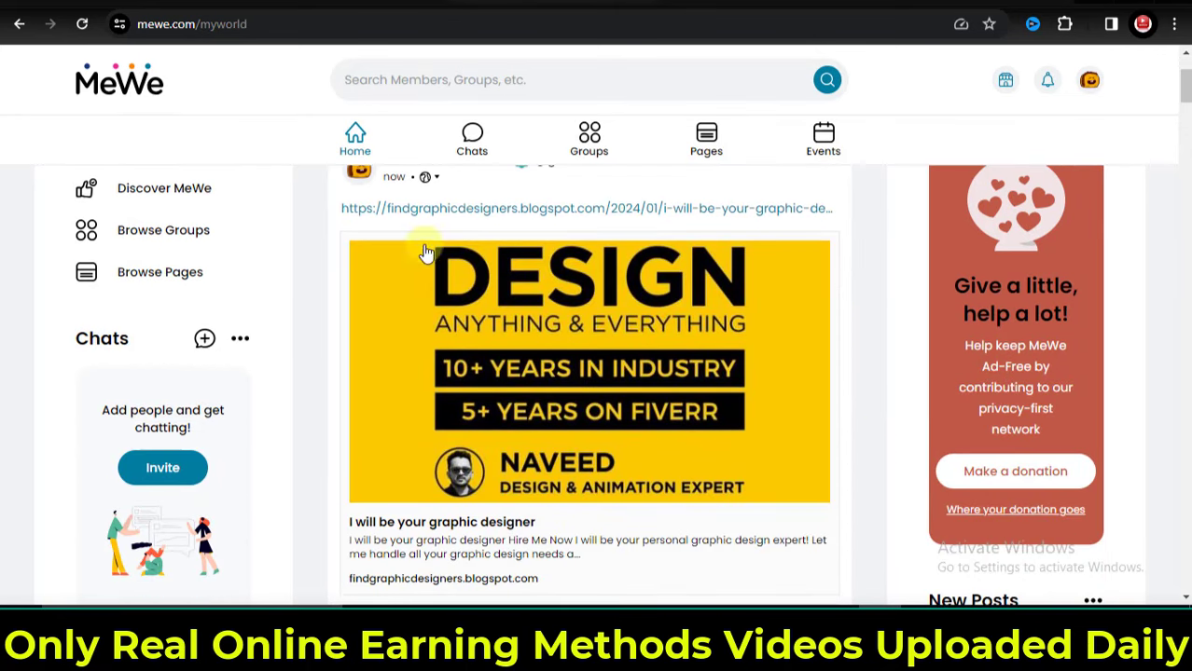
pyautogui.scroll(-2, 412, 438)
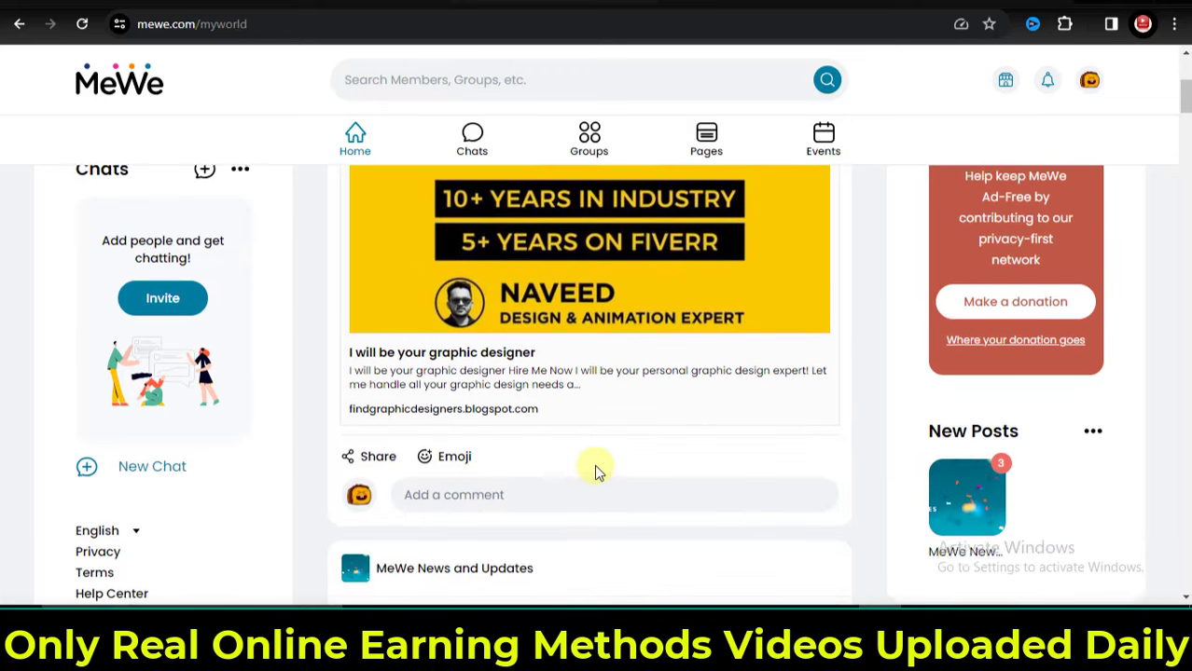
pyautogui.scroll(4, 594, 464)
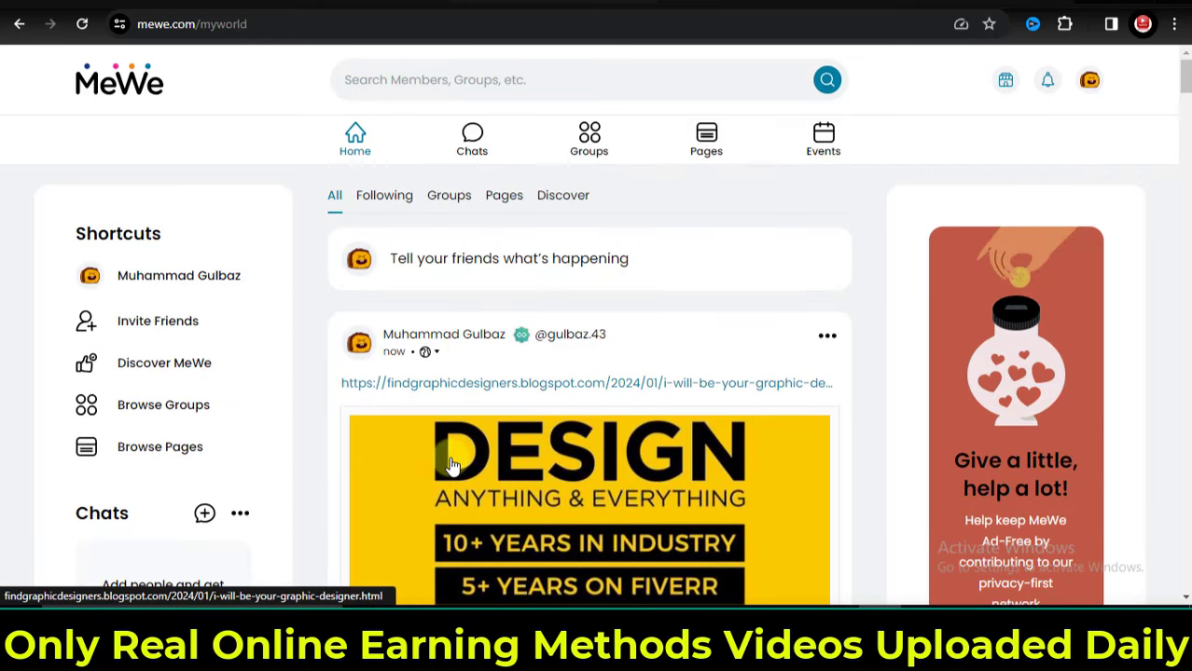
pyautogui.scroll(-3, 559, 420)
pyautogui.scroll(-2, 643, 366)
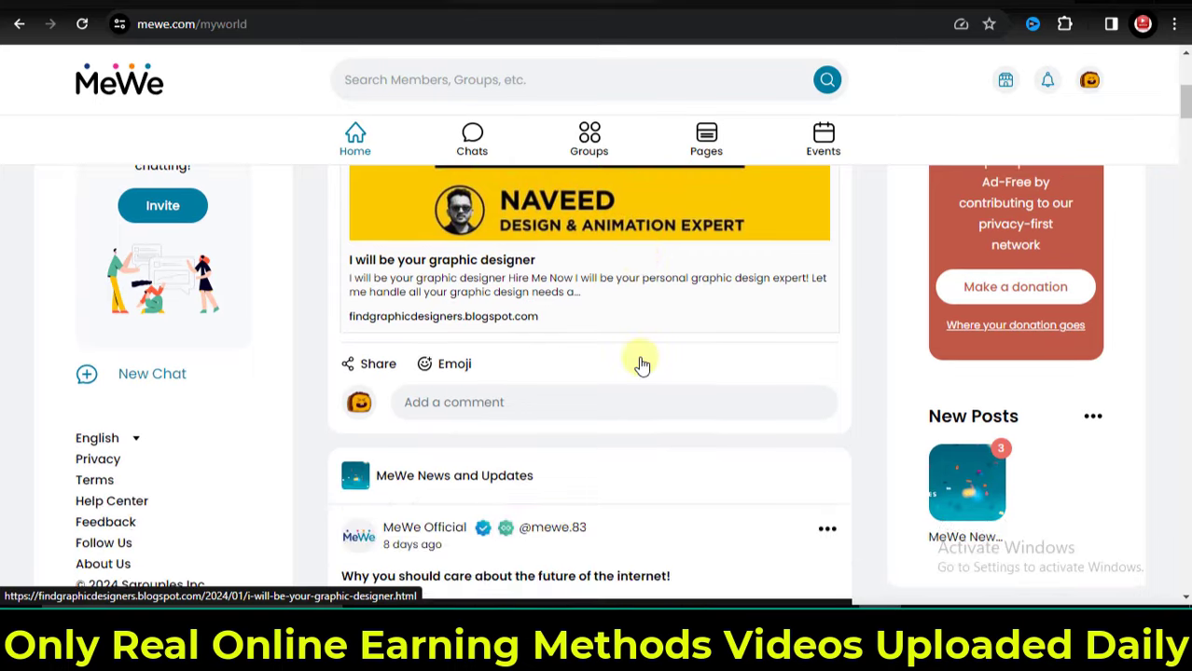
pyautogui.scroll(1, 640, 364)
pyautogui.scroll(2, 639, 364)
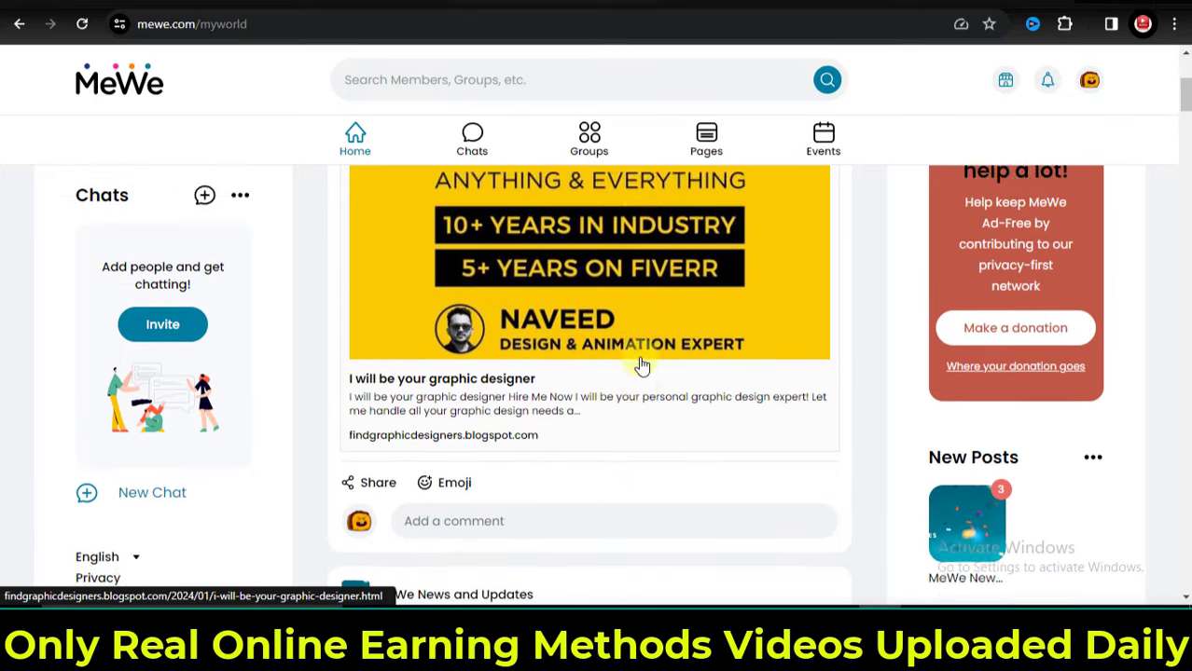